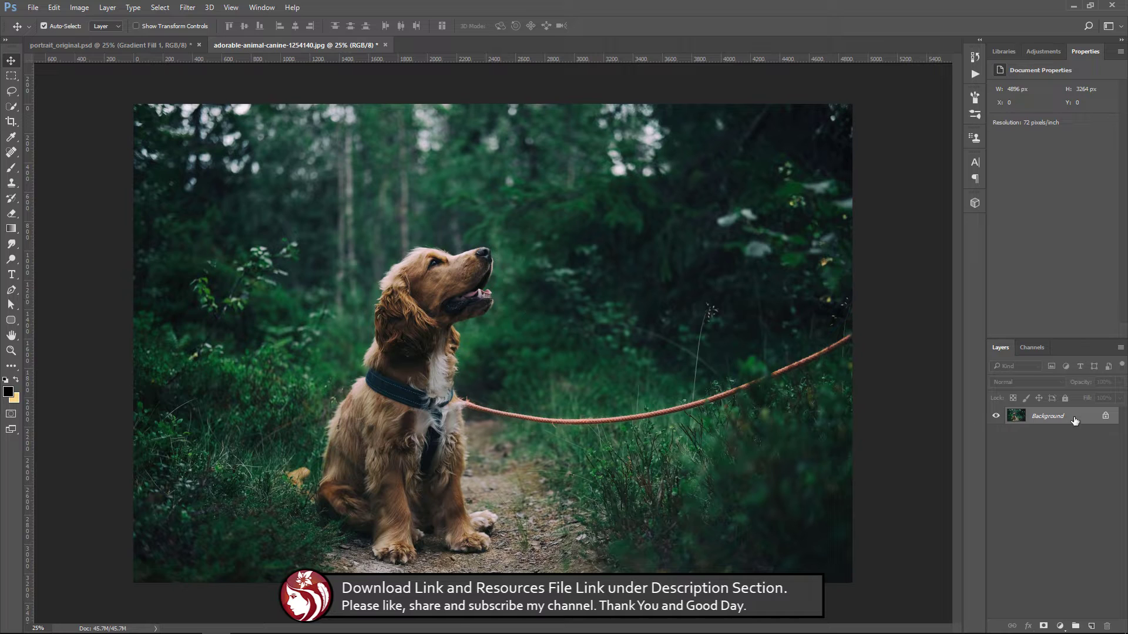
Duplicate the dog photo's Background layer into Background copy.
drag(1074, 420, 1091, 626)
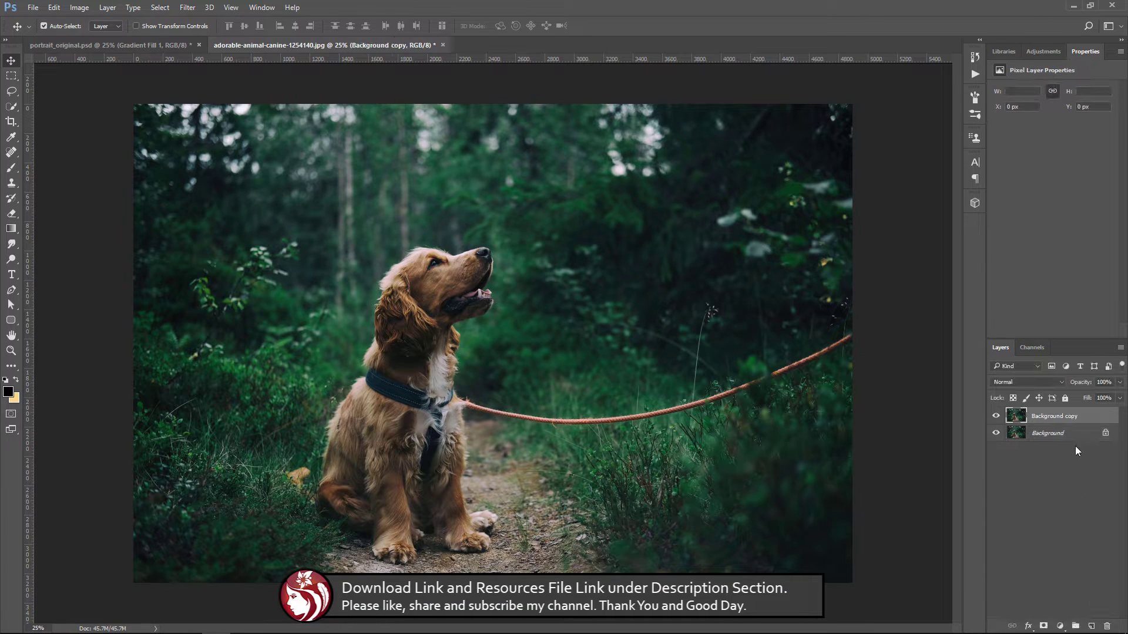
Paint out the orange leash from collar to right edge with the Content-Aware Spot Healing Brush.
click(11, 152)
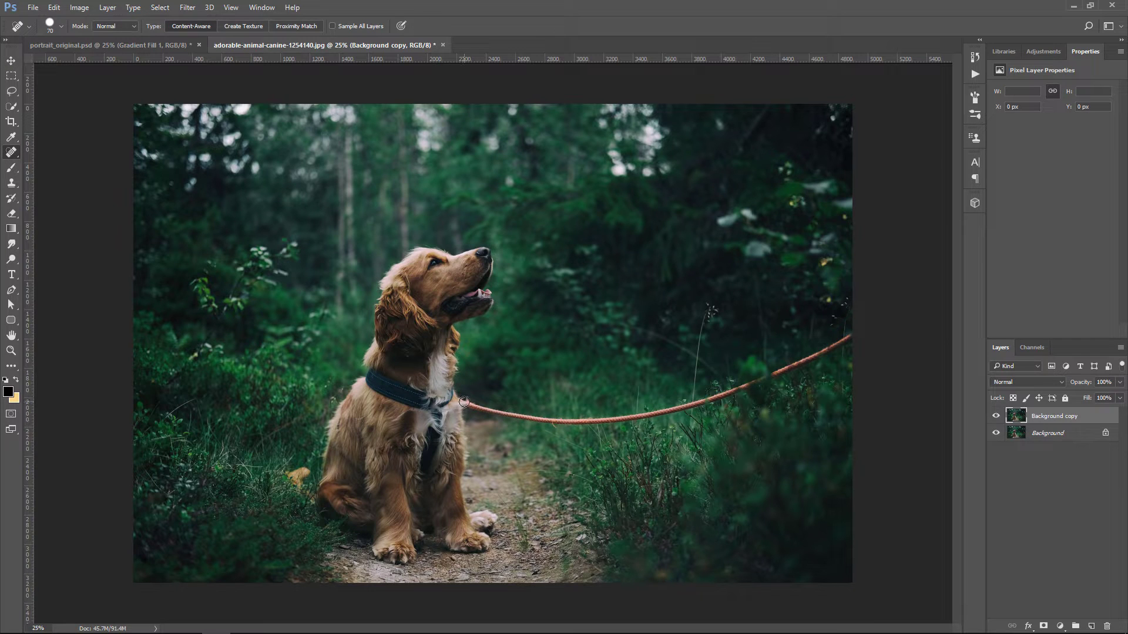
mouse_move(468, 403)
mouse_down()
mouse_move(633, 417)
mouse_move(851, 337)
mouse_up()
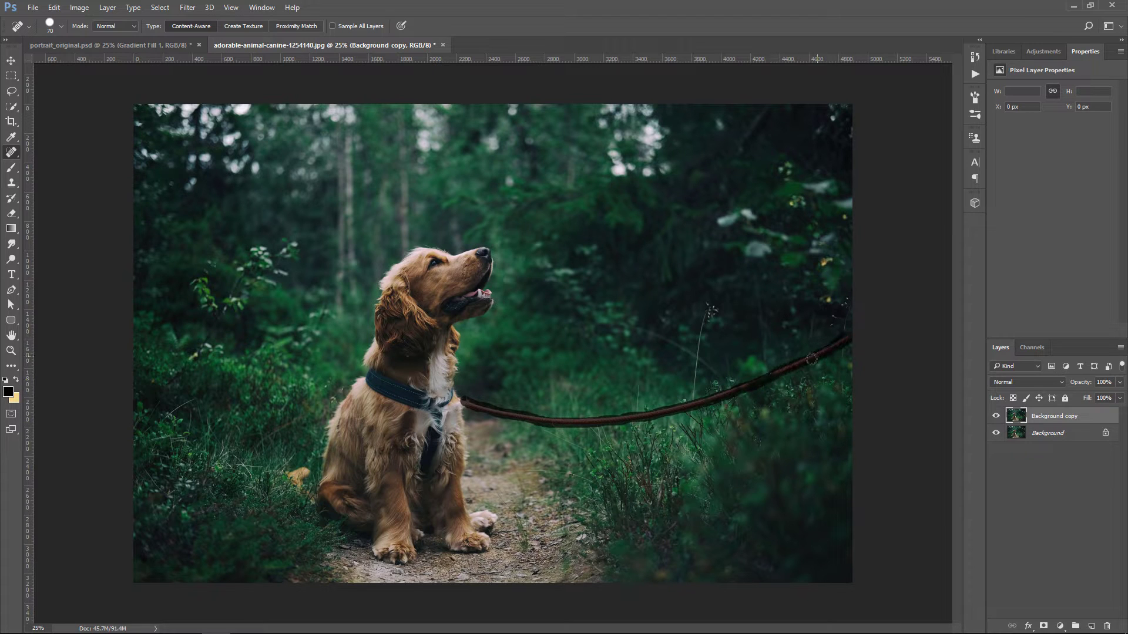
drag(686, 407, 471, 403)
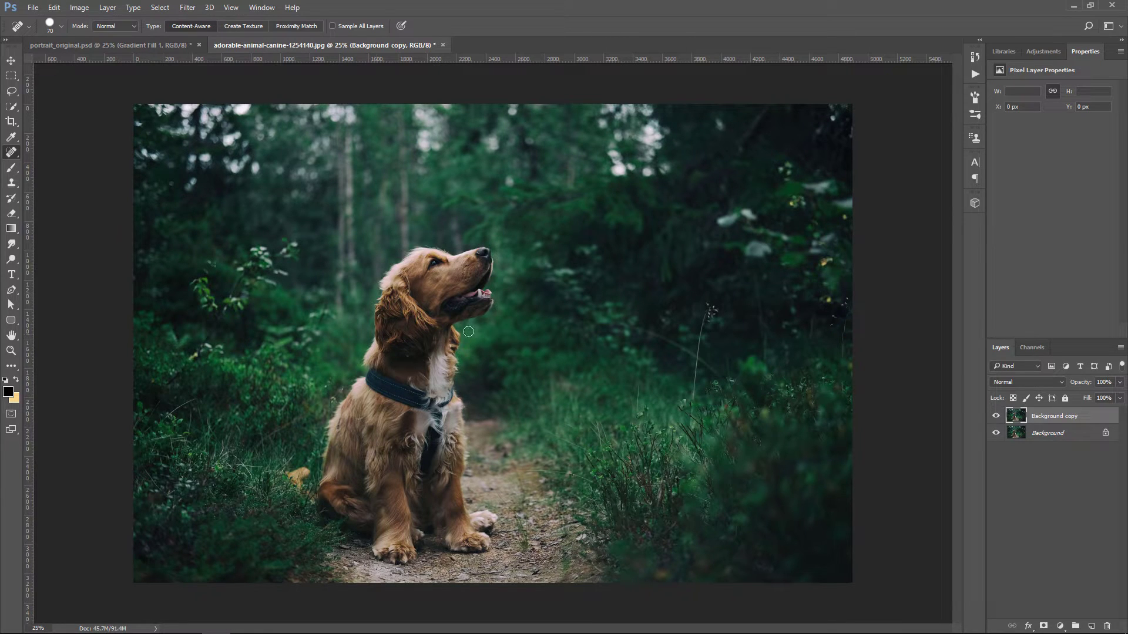
Crop the right side so the photo is about 4248 px wide.
click(13, 121)
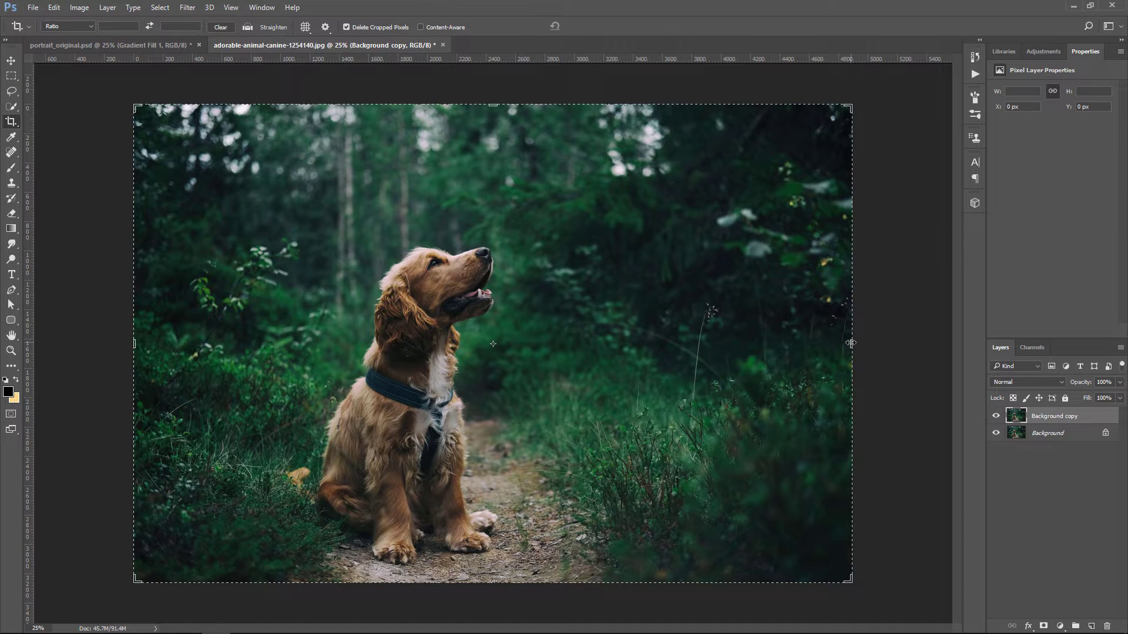
drag(850, 343, 802, 347)
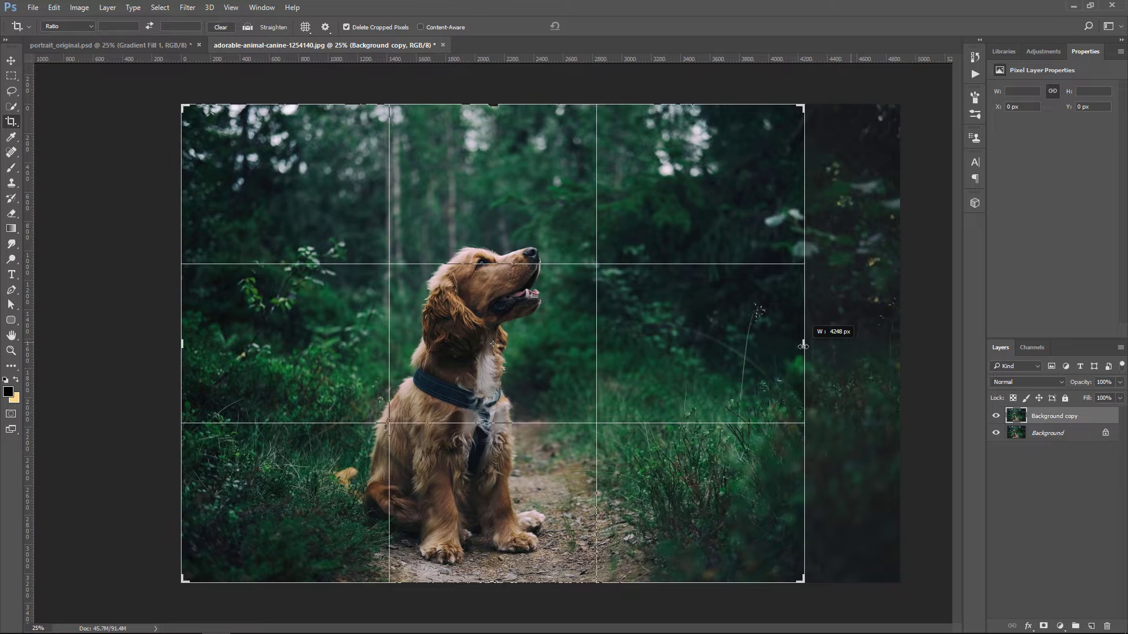
click(13, 61)
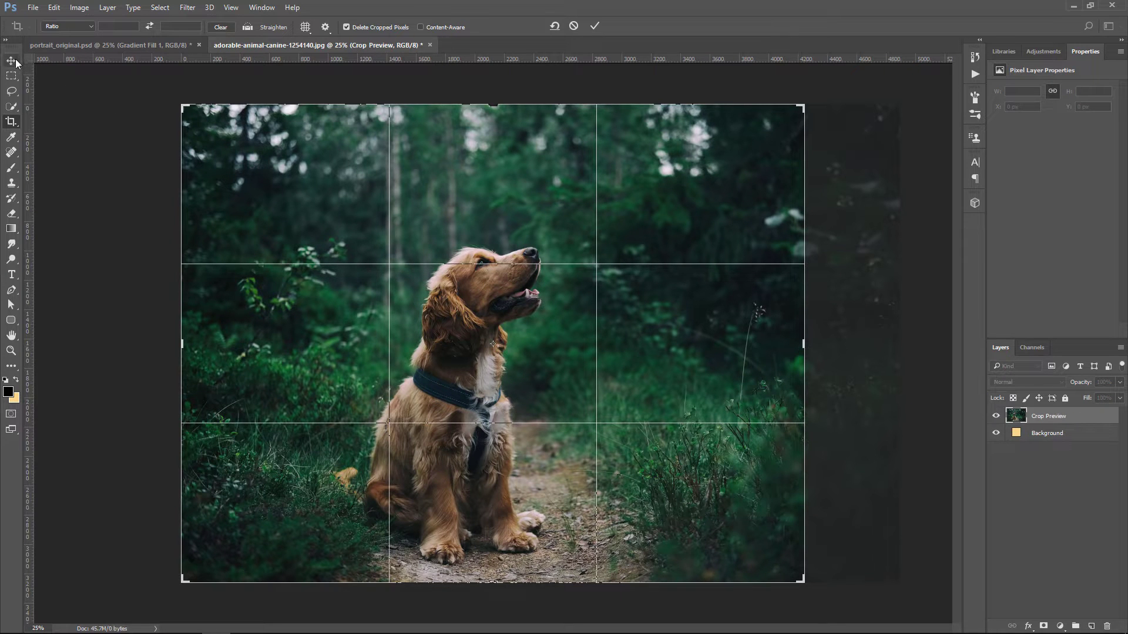
click(503, 229)
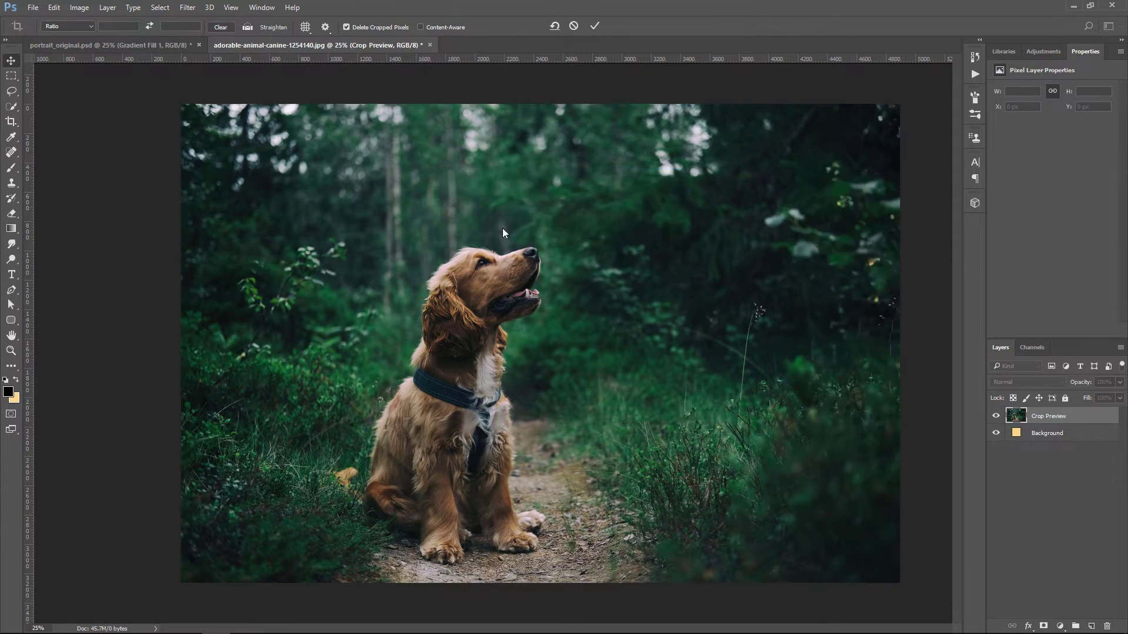
Duplicate the leash-free Background copy as Background copy 2 and choose Quick Selection.
click(996, 417)
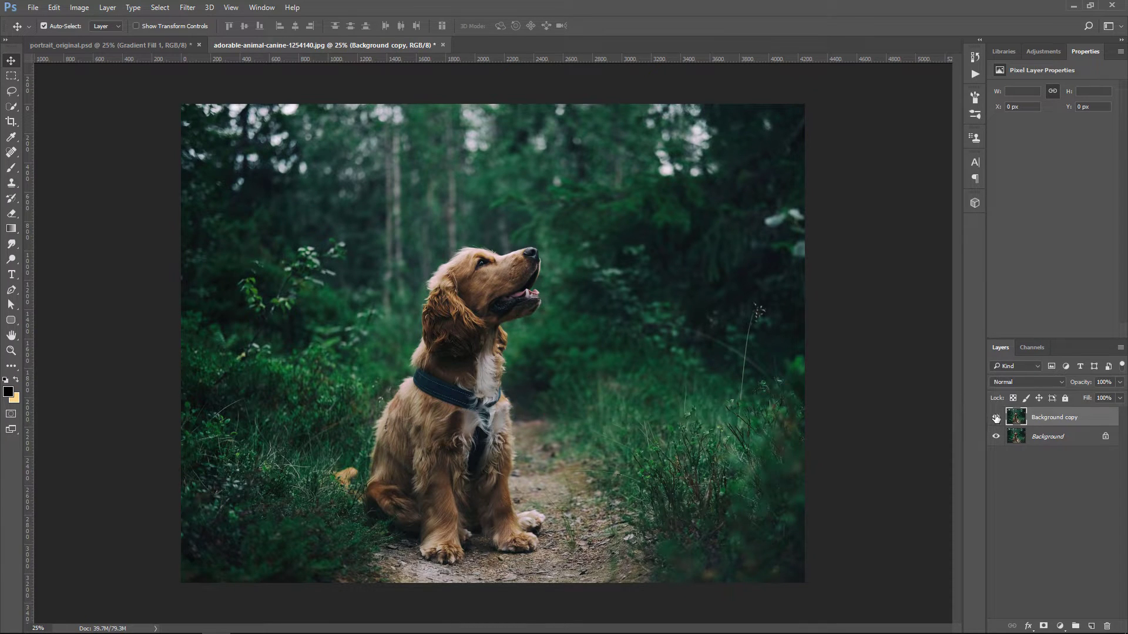
drag(1084, 424, 1091, 627)
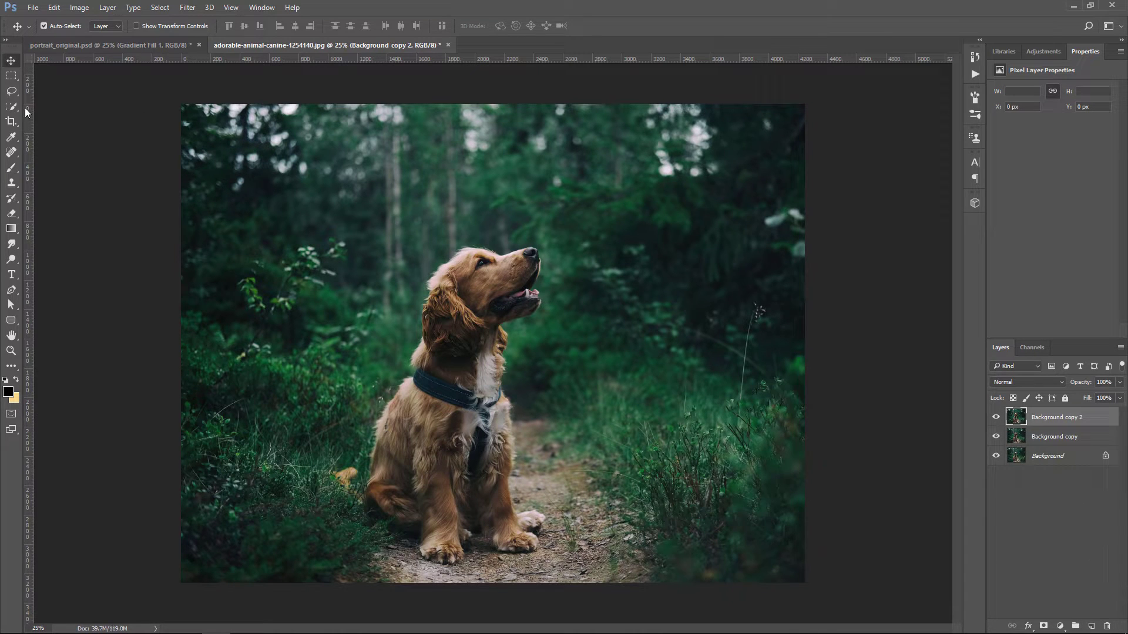
click(18, 91)
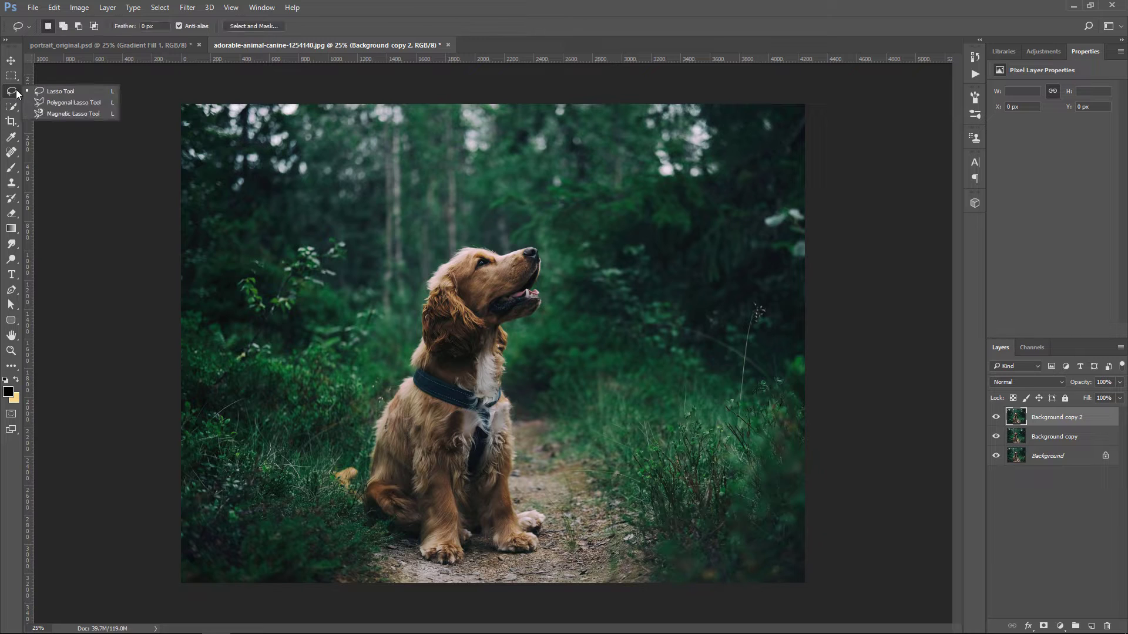
click(12, 106)
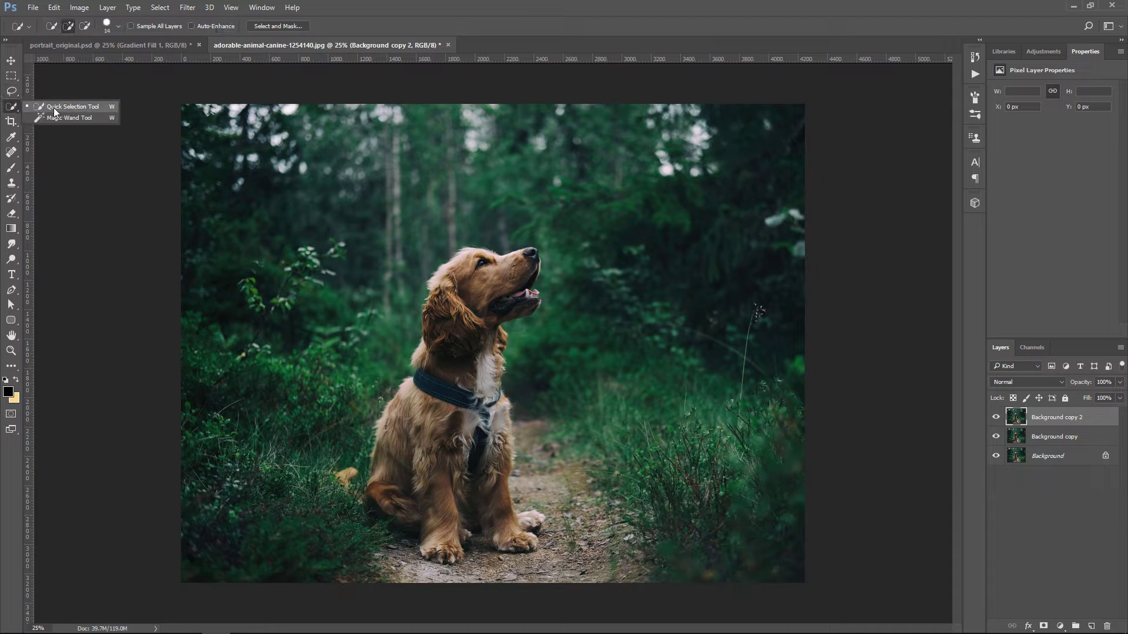
click(94, 107)
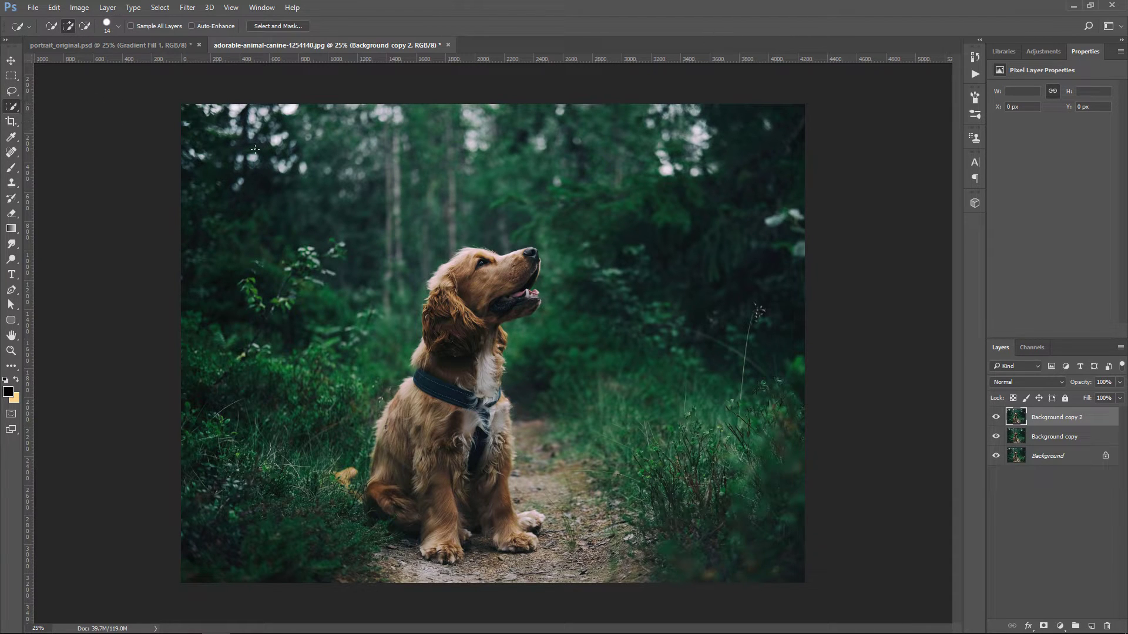
Quick-select the dog from nose to paws, trimming stray background at the chest.
scroll(521, 274, up, 2)
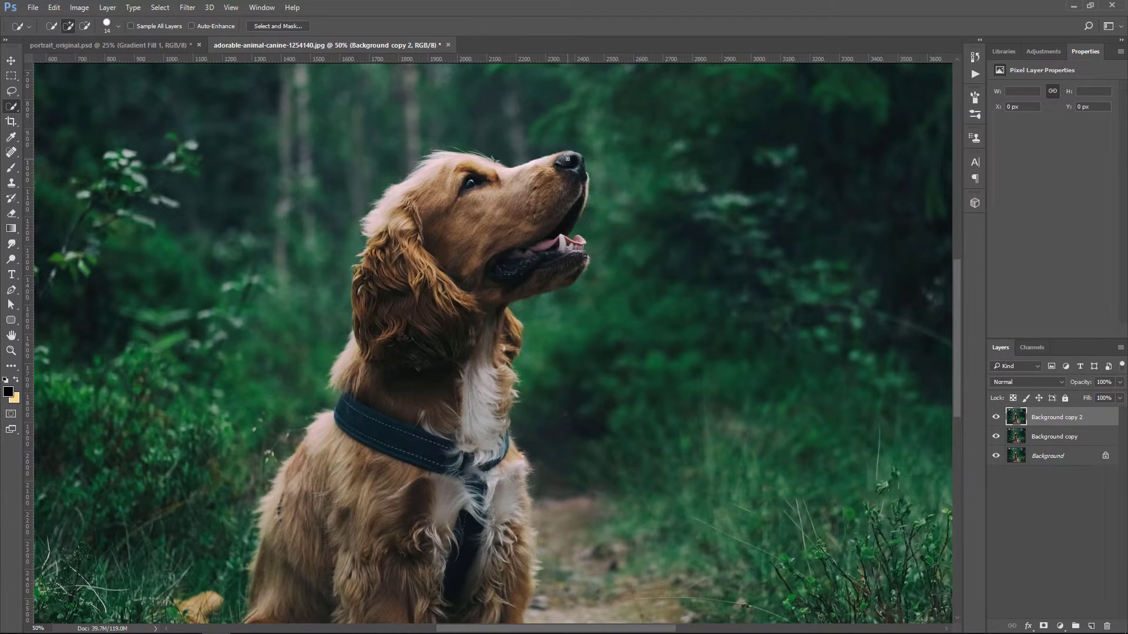
mouse_move(568, 159)
mouse_down()
mouse_move(588, 270)
mouse_move(358, 280)
mouse_up()
drag(531, 499, 293, 537)
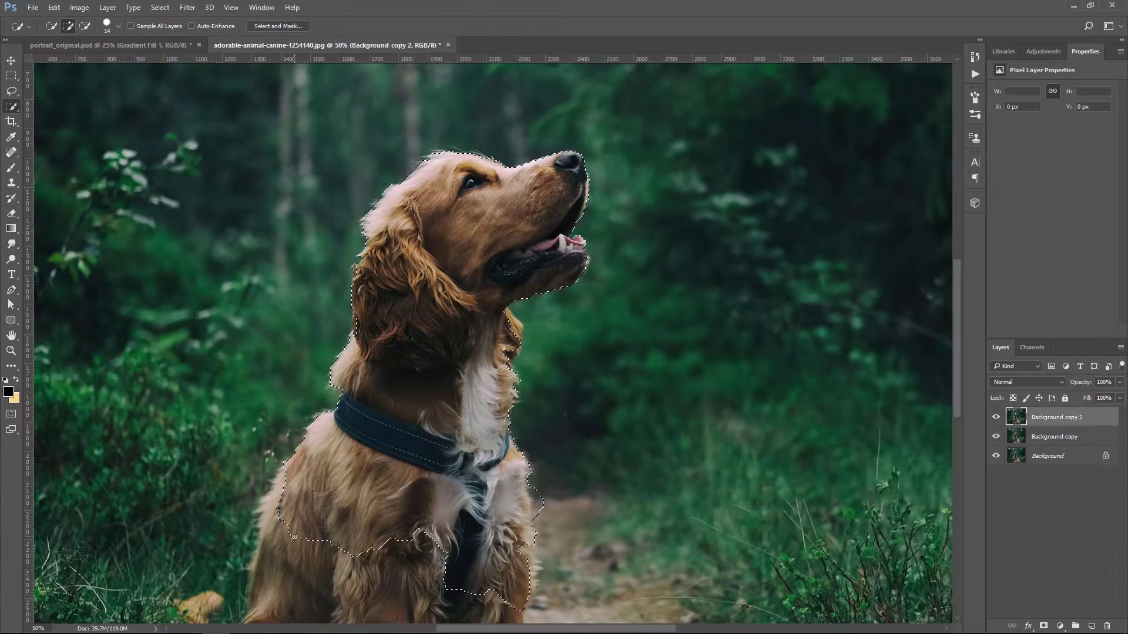
scroll(542, 321, down, 3)
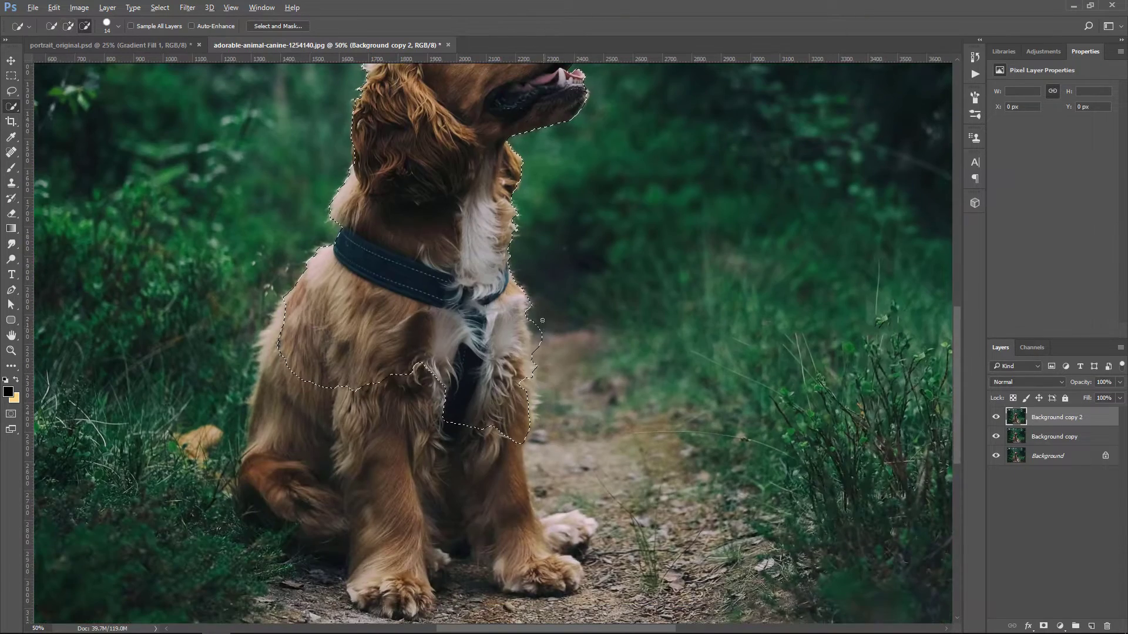
drag(542, 320, 534, 353)
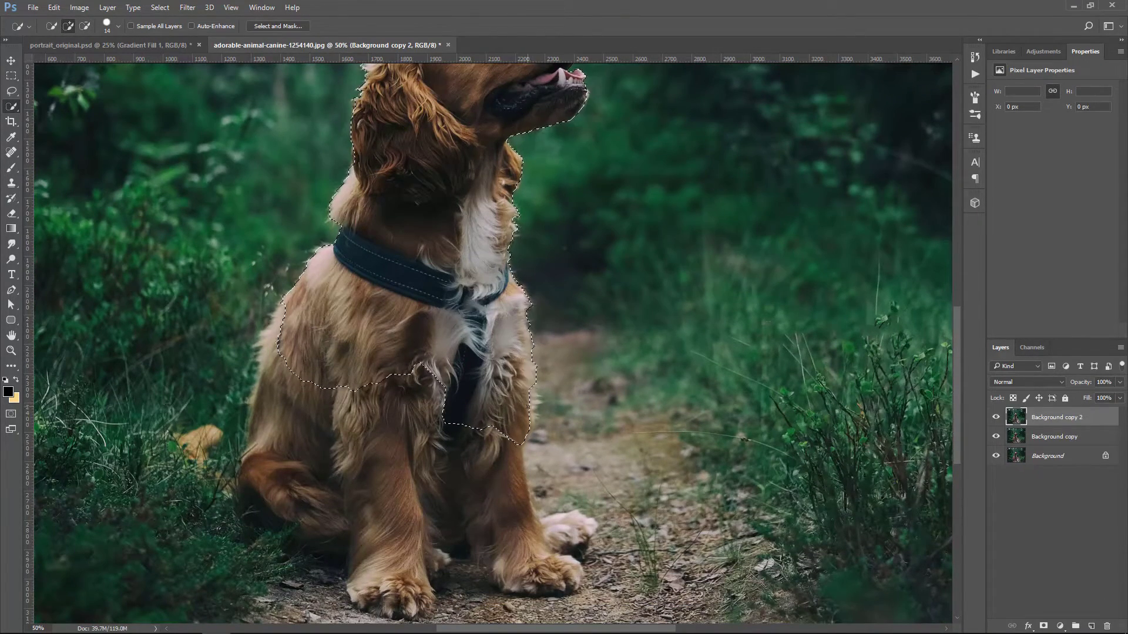
drag(527, 407, 583, 586)
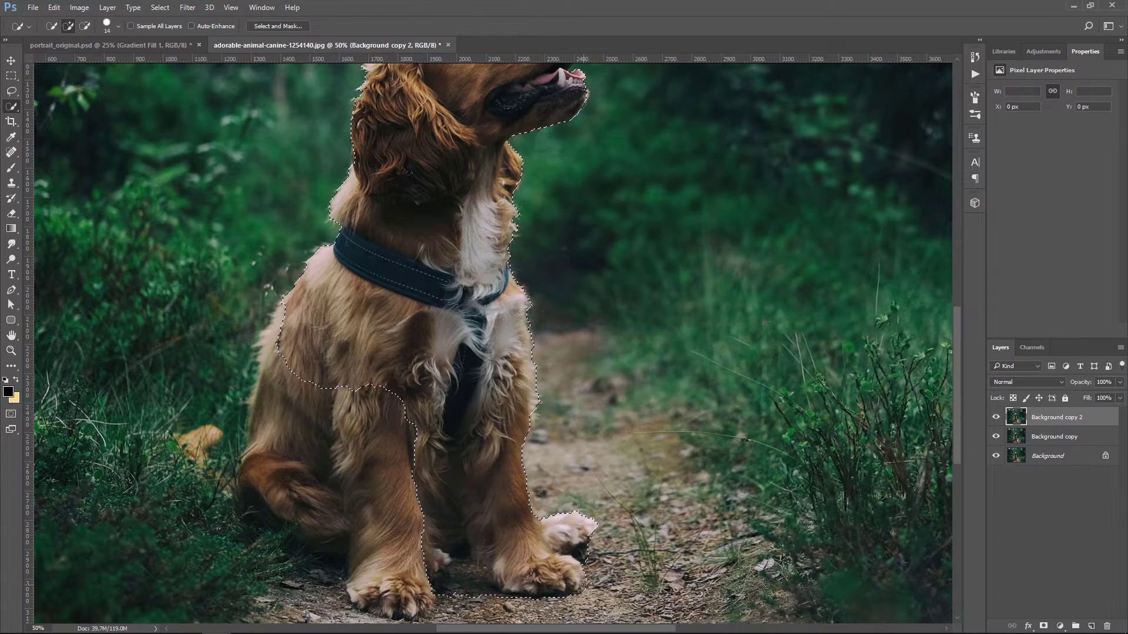
drag(276, 564, 334, 250)
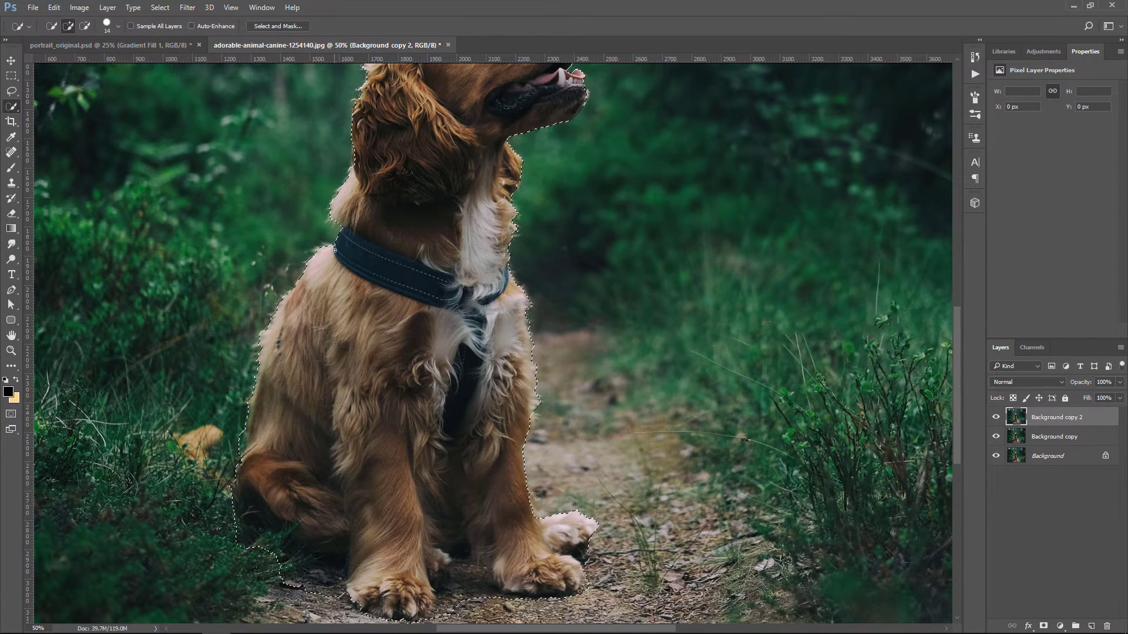
drag(426, 205, 463, 252)
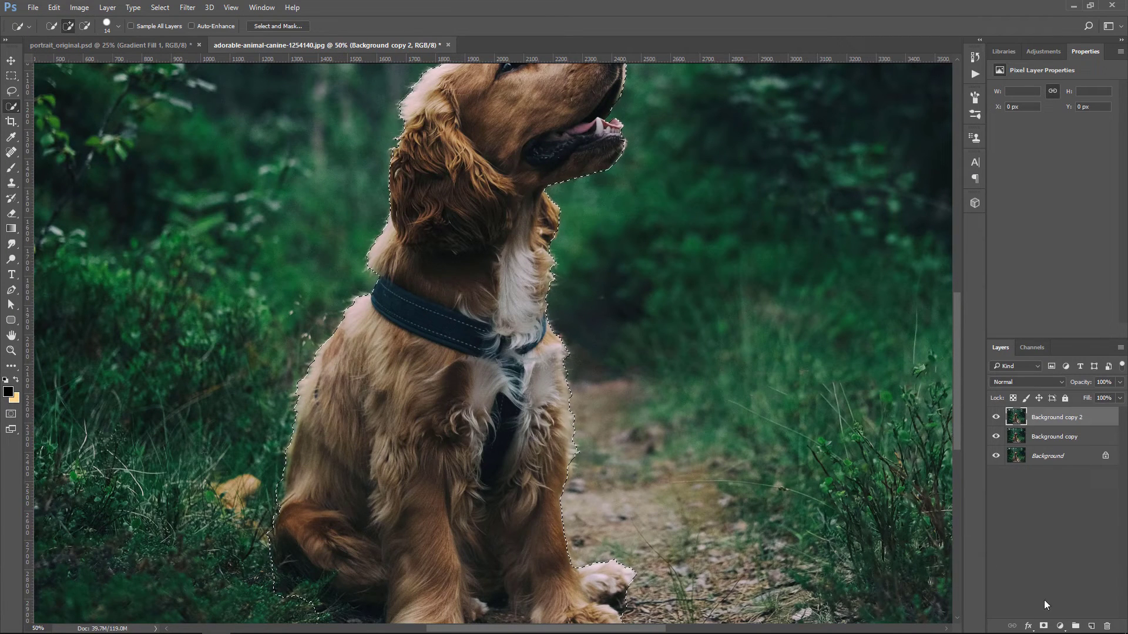
Mask Background copy 2 to the dog, hide the lower layers, and enter Select and Mask.
click(1043, 626)
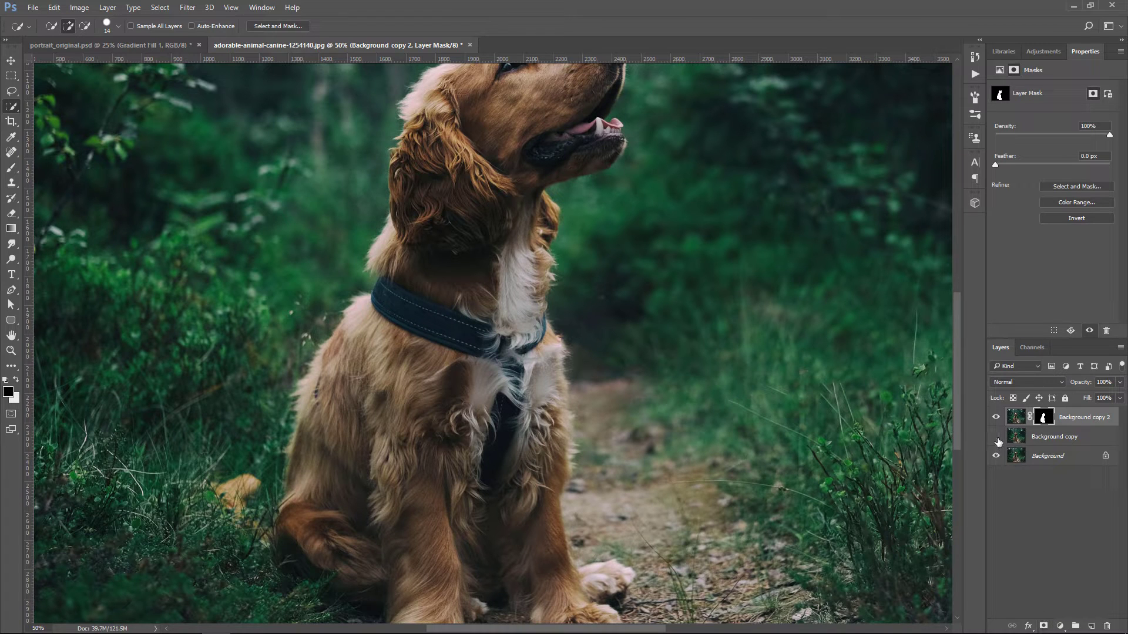
click(996, 457)
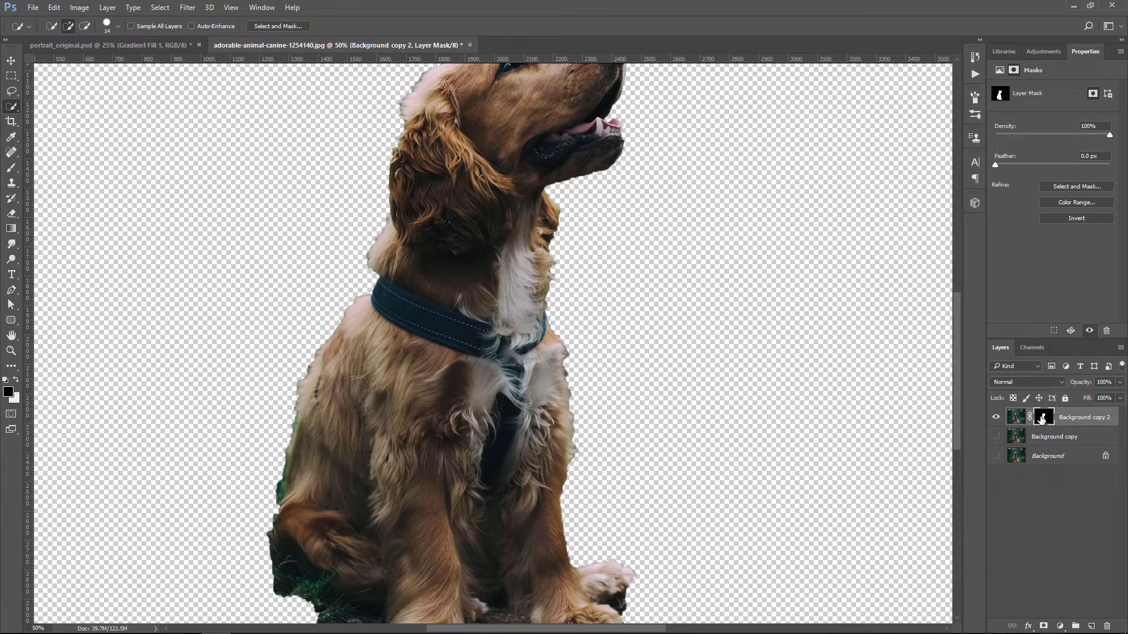
click(280, 26)
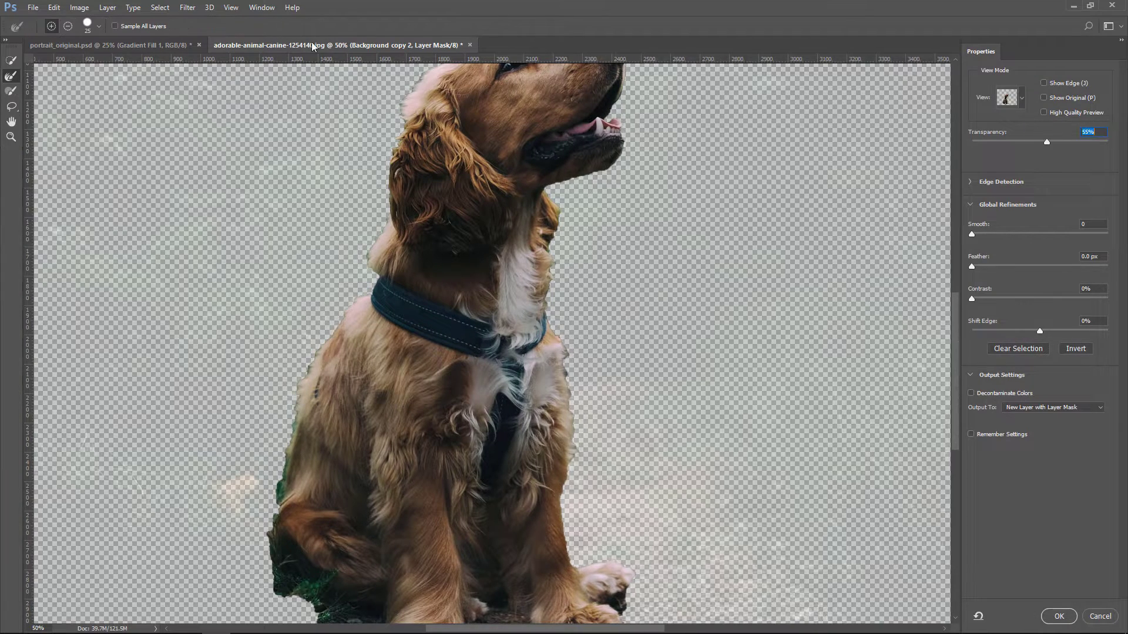
Zoom in on the dog's head and set the Refine Edge Brush to about 30.
scroll(588, 179, up, 3)
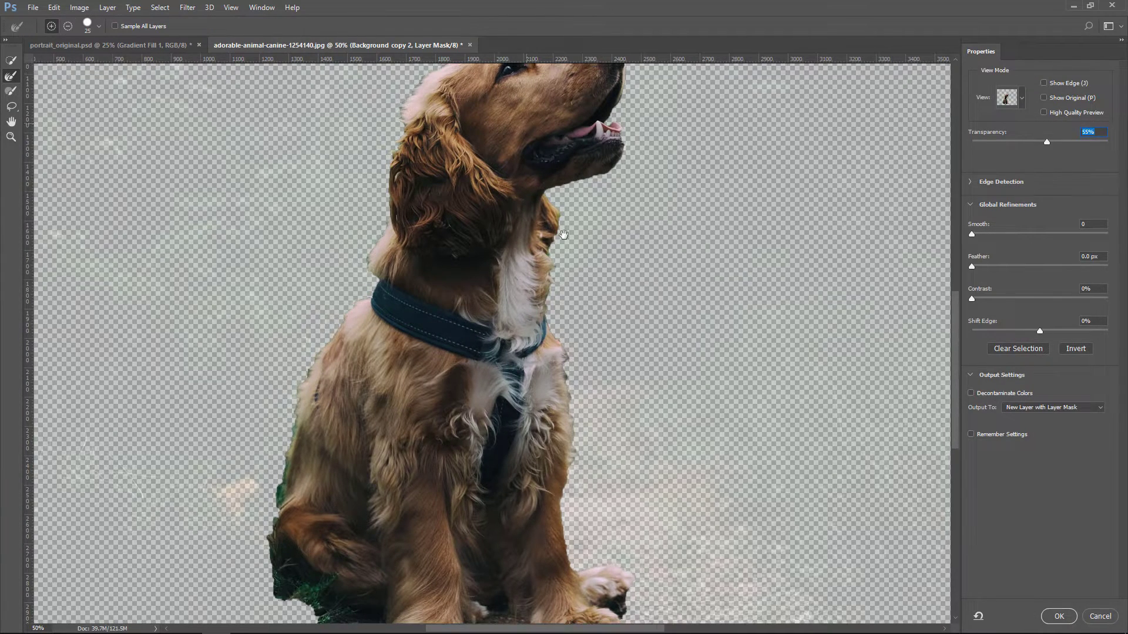
scroll(599, 223, up, 3)
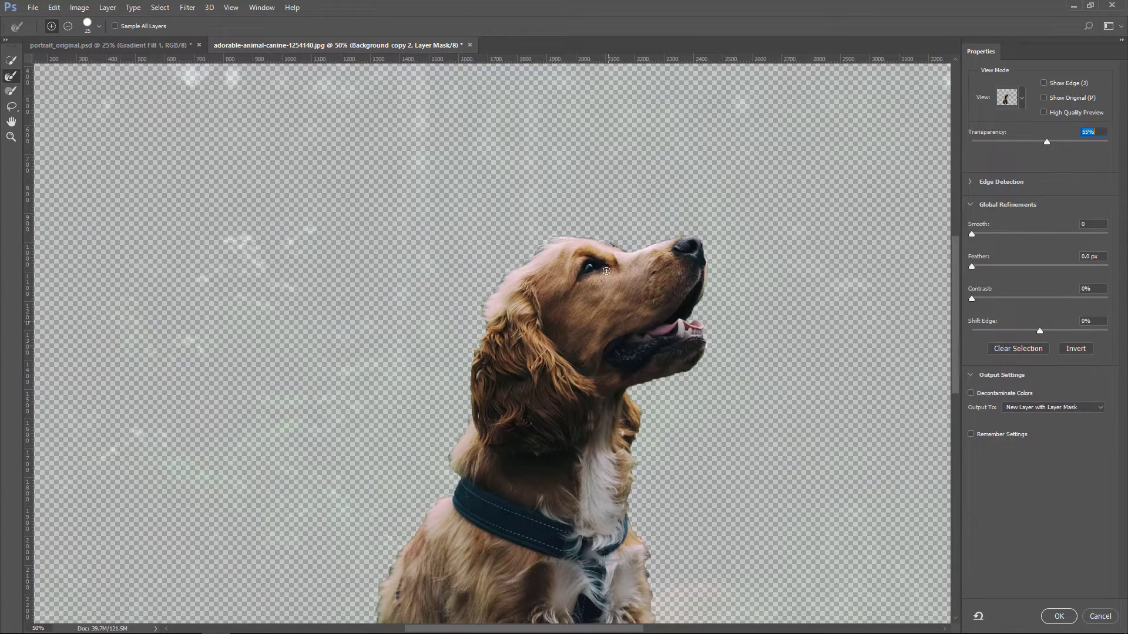
alt+scroll(606, 271, up, 1)
alt+scroll(623, 279, up, 1)
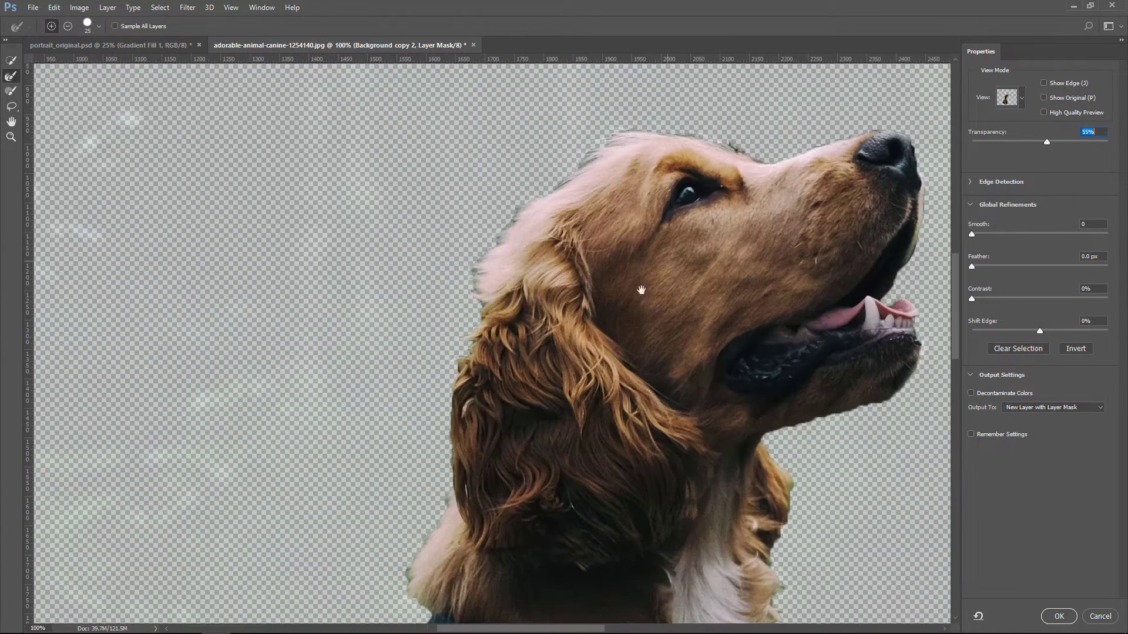
drag(642, 290, 554, 389)
key(bracketleft)
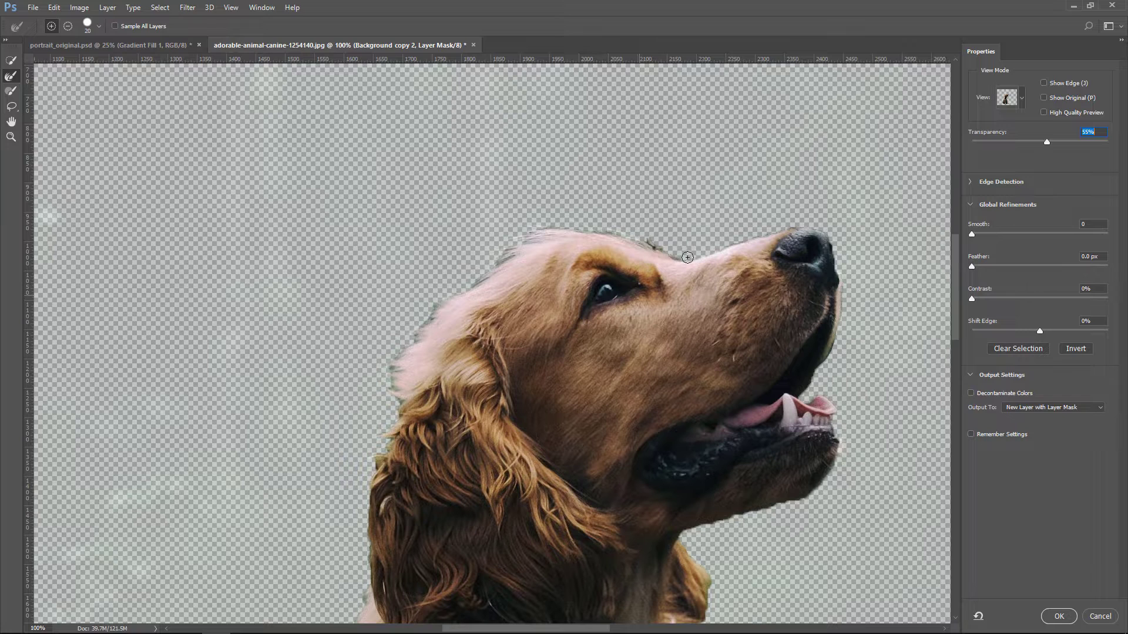
key(bracketright)
key(bracketright)
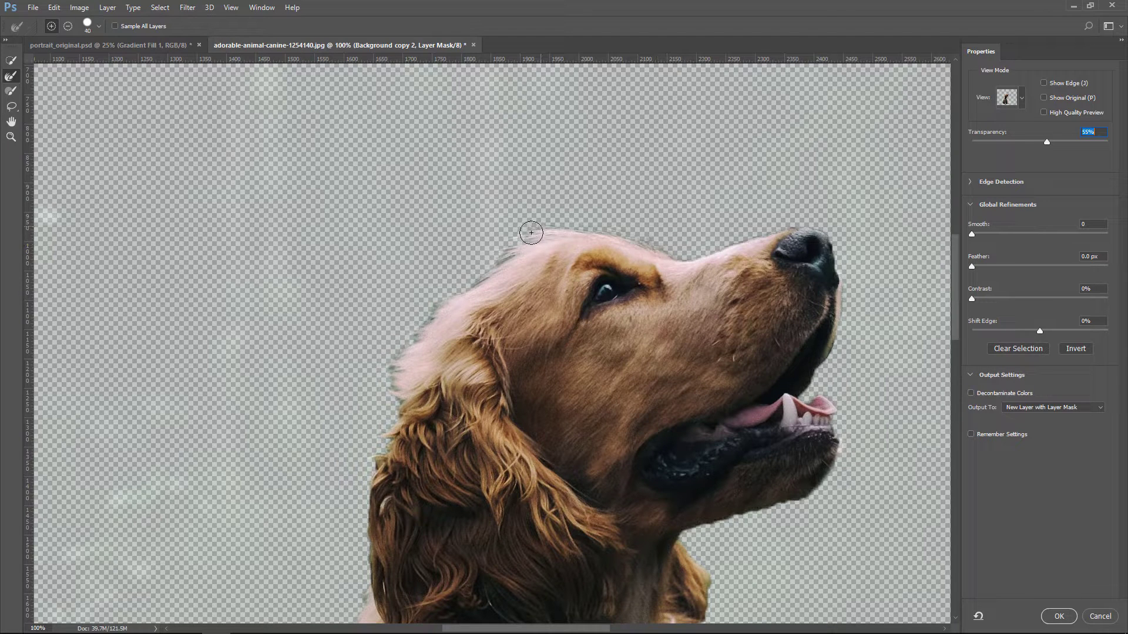
key(bracketleft)
key(bracketleft)
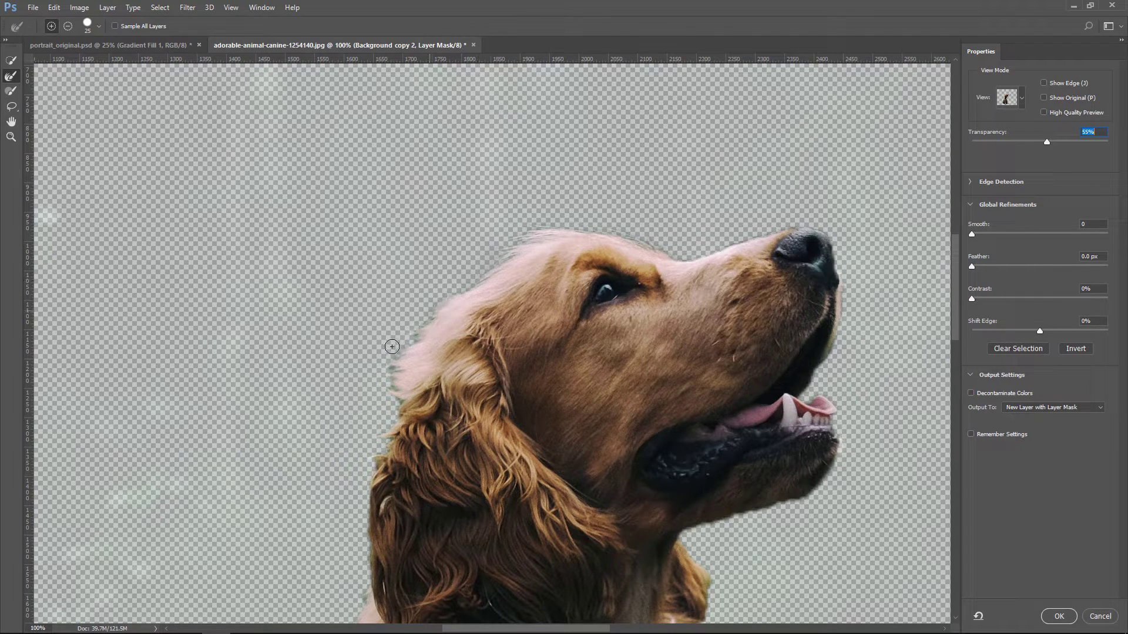
key(bracketright)
drag(380, 453, 431, 282)
key(bracketleft)
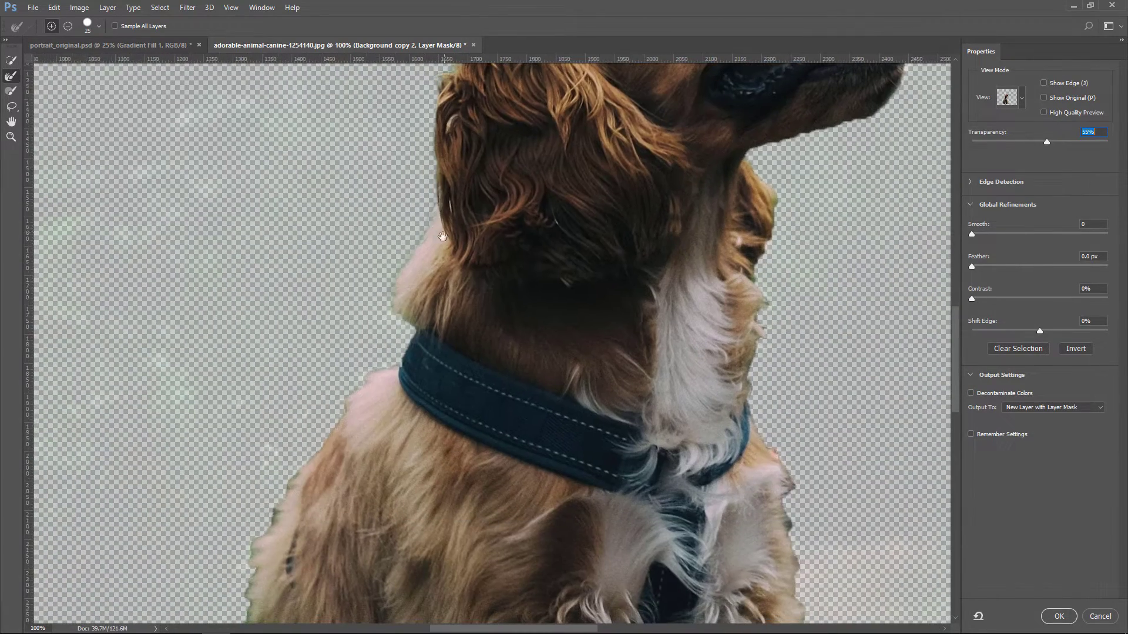
Refine the fur edges along the dog's collar, chest and left side.
drag(375, 479, 378, 302)
drag(376, 407, 369, 270)
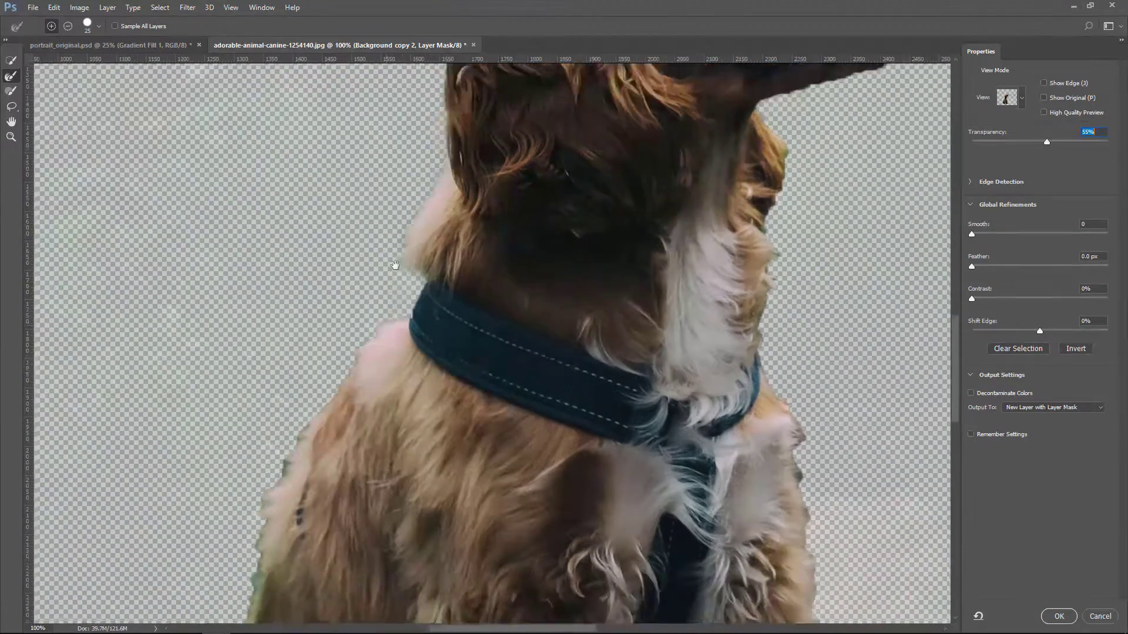
drag(372, 370, 537, 129)
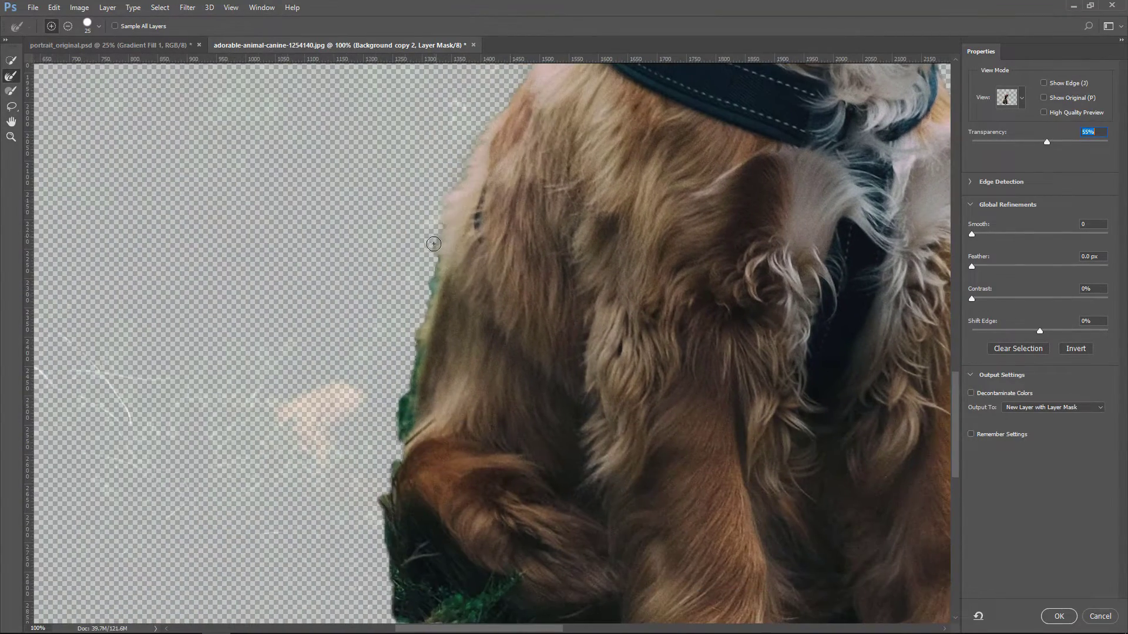
drag(412, 370, 390, 588)
drag(394, 529, 393, 352)
drag(587, 352, 399, 324)
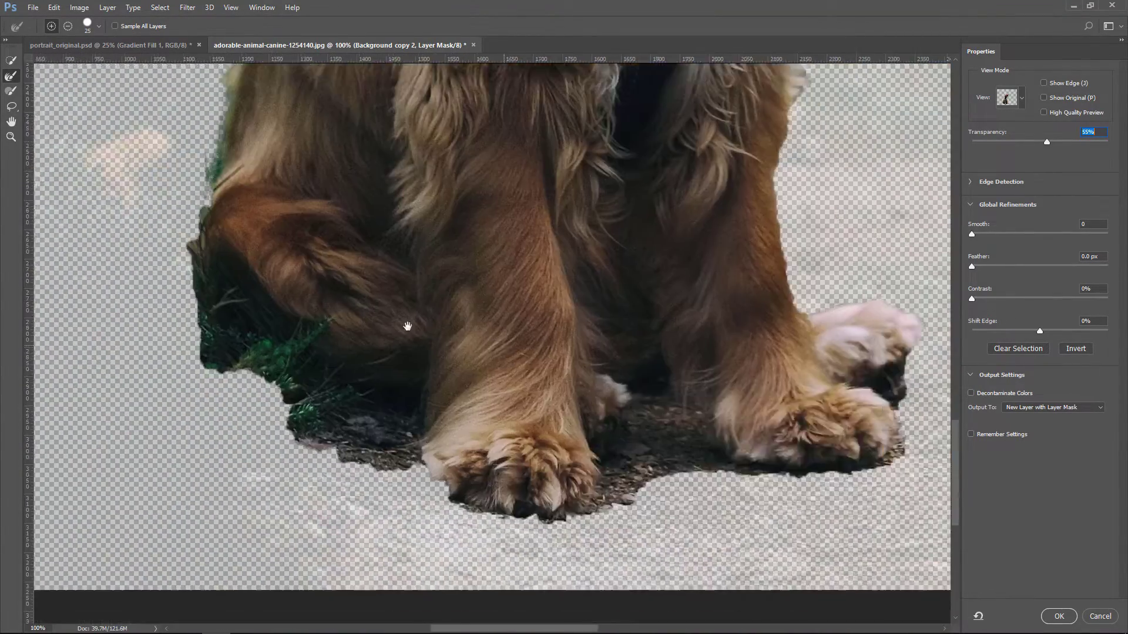
Refine the edges around the paws, nose, chin and jaw with a smaller brush.
mouse_move(858, 235)
mouse_down()
mouse_move(535, 132)
mouse_move(593, 311)
mouse_up()
drag(512, 176, 588, 499)
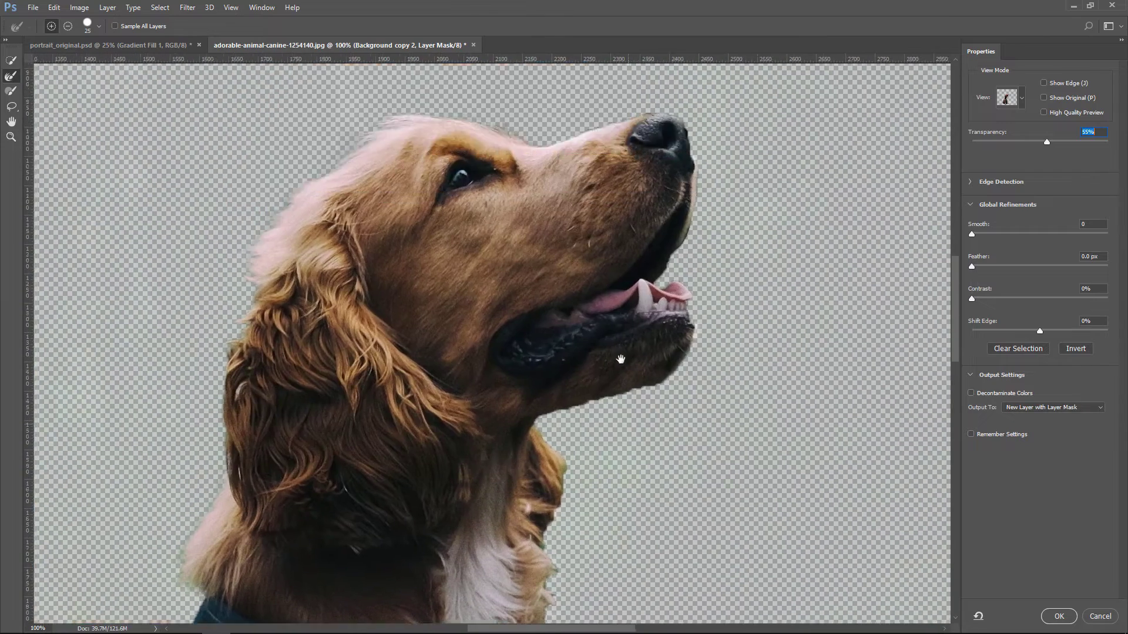
drag(589, 127, 599, 212)
key(bracketleft)
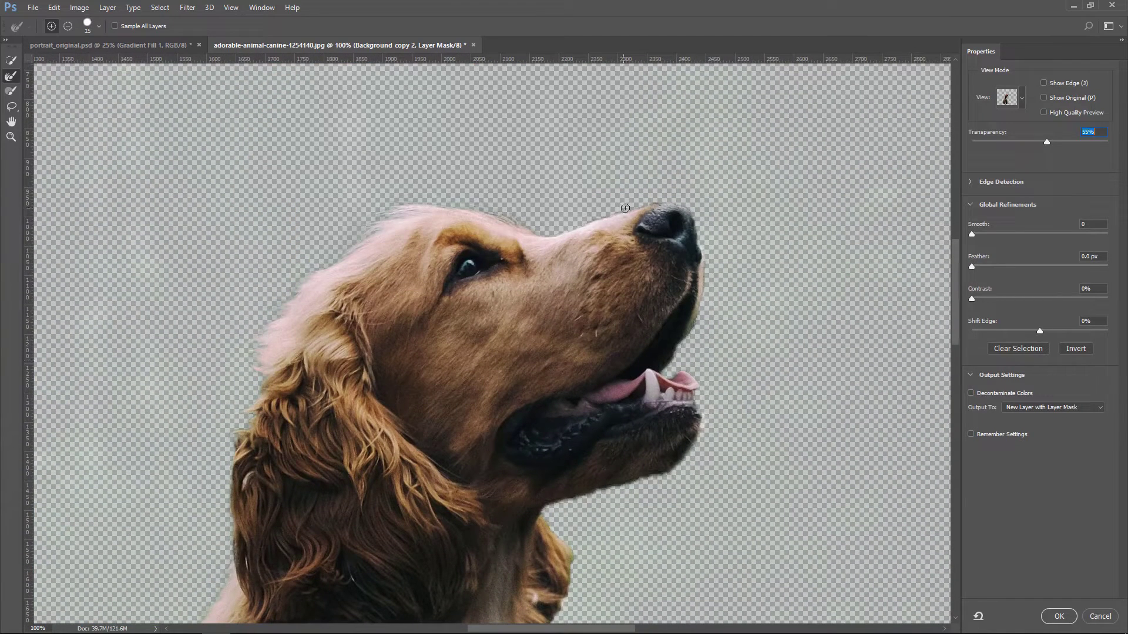
mouse_move(685, 205)
mouse_down()
mouse_move(702, 258)
mouse_move(693, 341)
mouse_move(703, 439)
mouse_move(648, 295)
mouse_move(496, 362)
mouse_move(552, 466)
mouse_move(547, 253)
mouse_move(531, 302)
mouse_move(564, 385)
mouse_move(473, 194)
mouse_move(538, 344)
mouse_move(512, 315)
mouse_move(529, 467)
mouse_move(552, 242)
mouse_move(543, 329)
mouse_move(568, 405)
mouse_up()
key(bracketright)
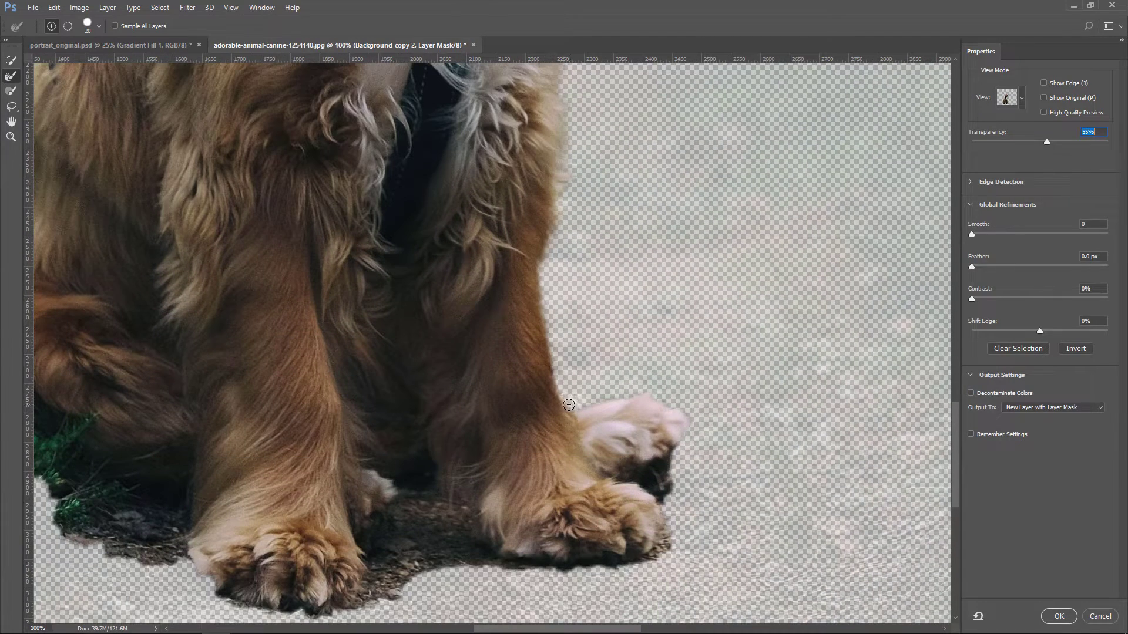
Output the refined cutout as a masked layer and show the forest layer behind it.
click(1059, 615)
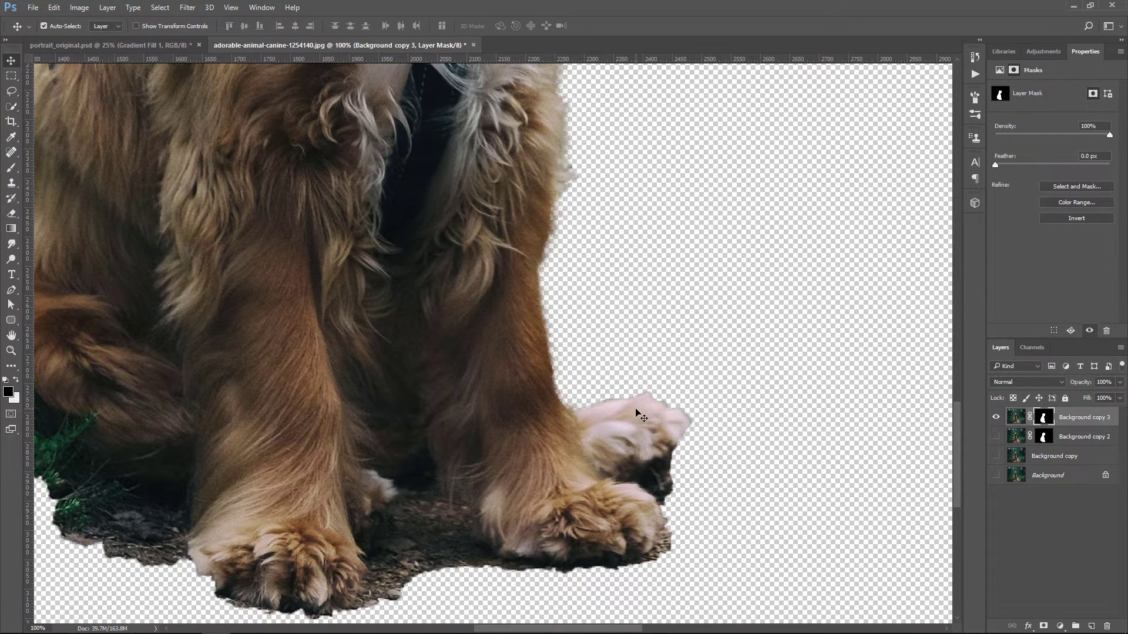
key(ctrl+minus)
key(ctrl+minus)
key(ctrl+minus)
key(ctrl+minus)
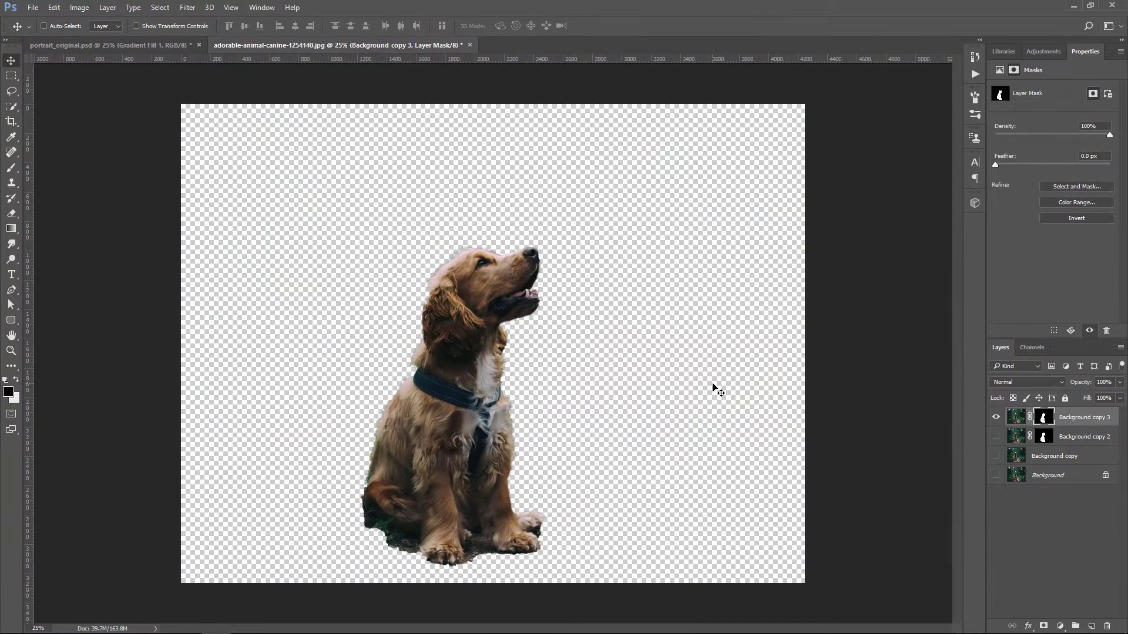
click(995, 457)
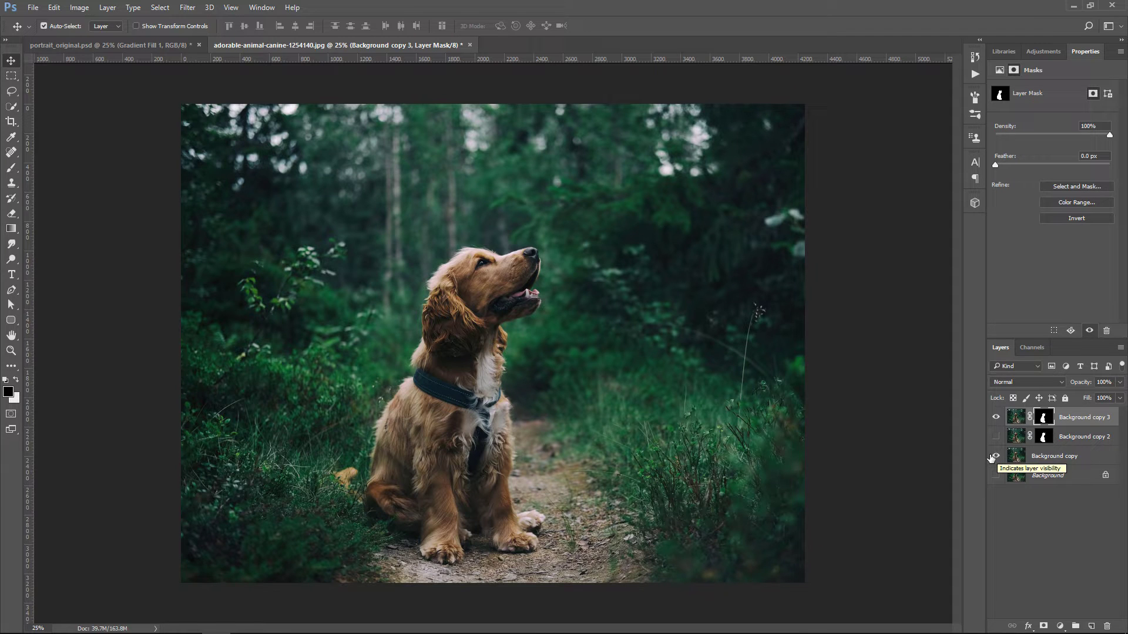
Apply the layer mask permanently to the dog cutout layer, Background copy 3.
right_click(1044, 418)
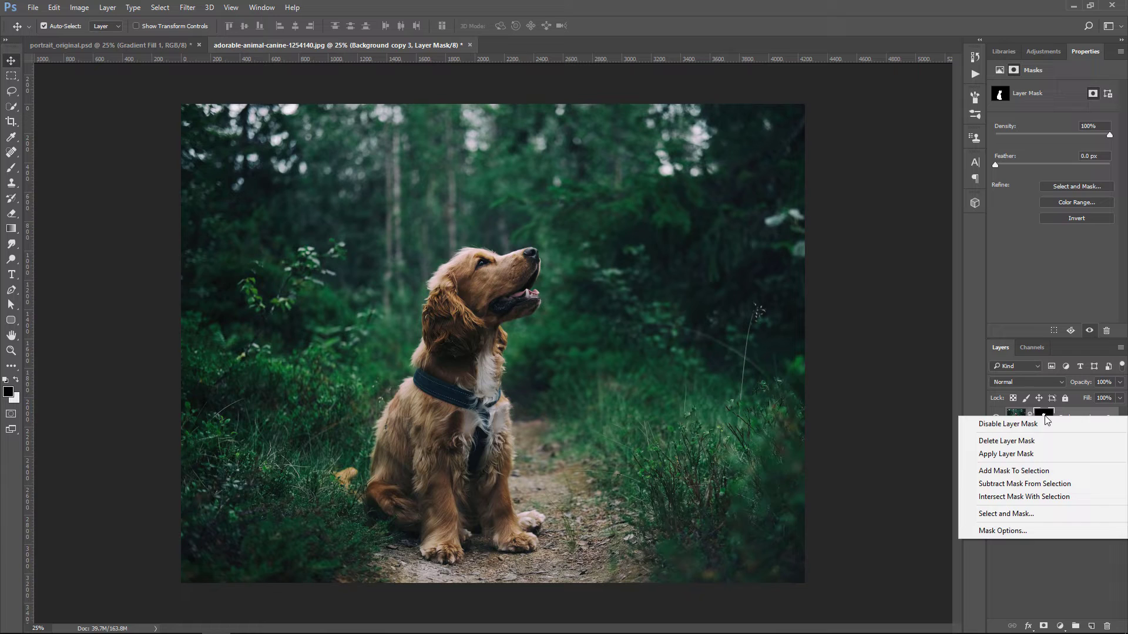
click(1017, 455)
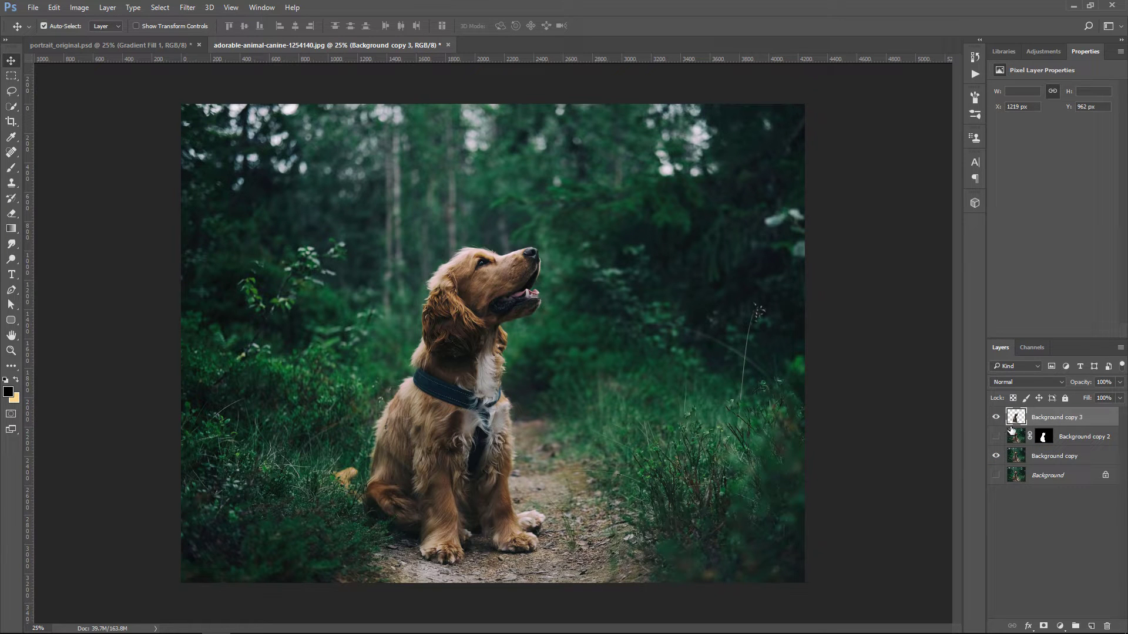
click(187, 8)
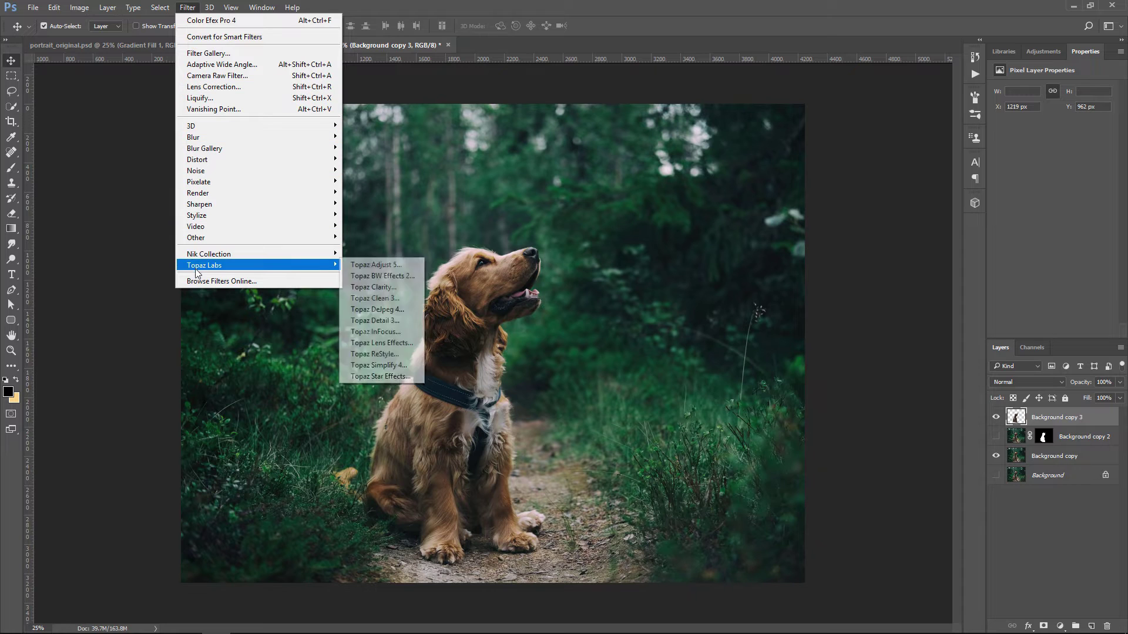
mouse_move(204, 265)
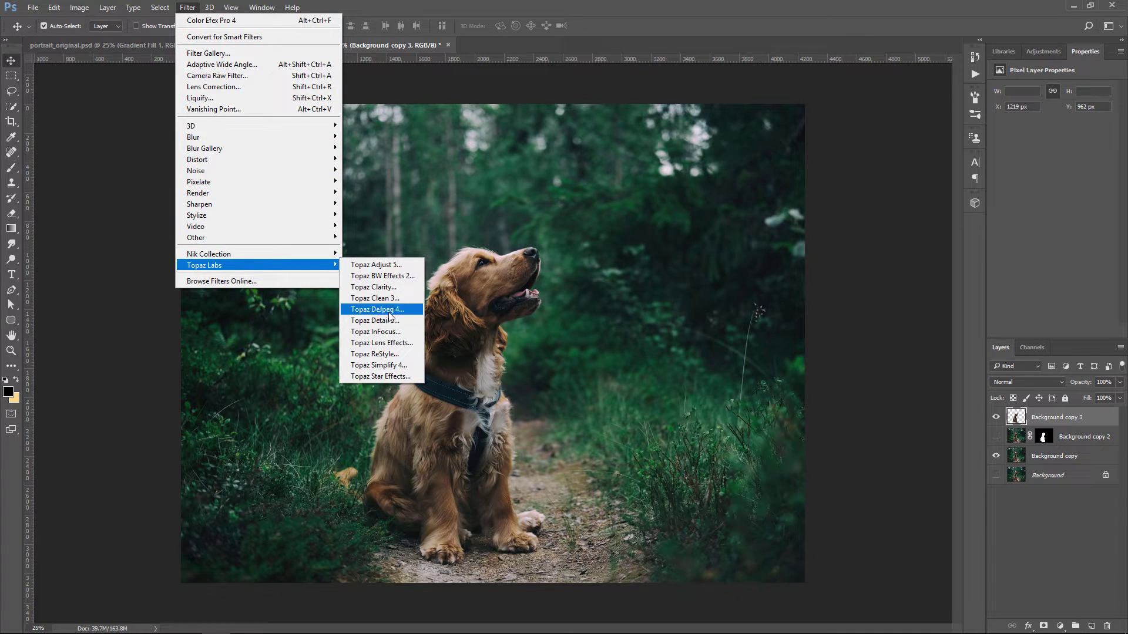
Apply Topaz Clean 3's Fluid Edges preset from the Stylized Edges Collection to the dog layer.
click(376, 299)
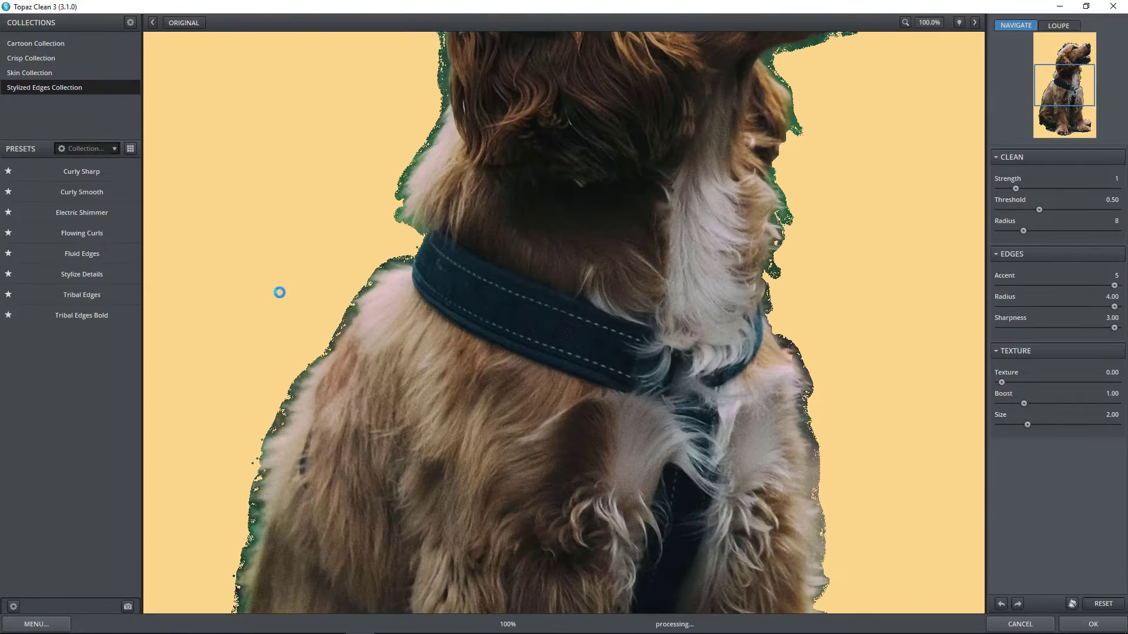
click(85, 253)
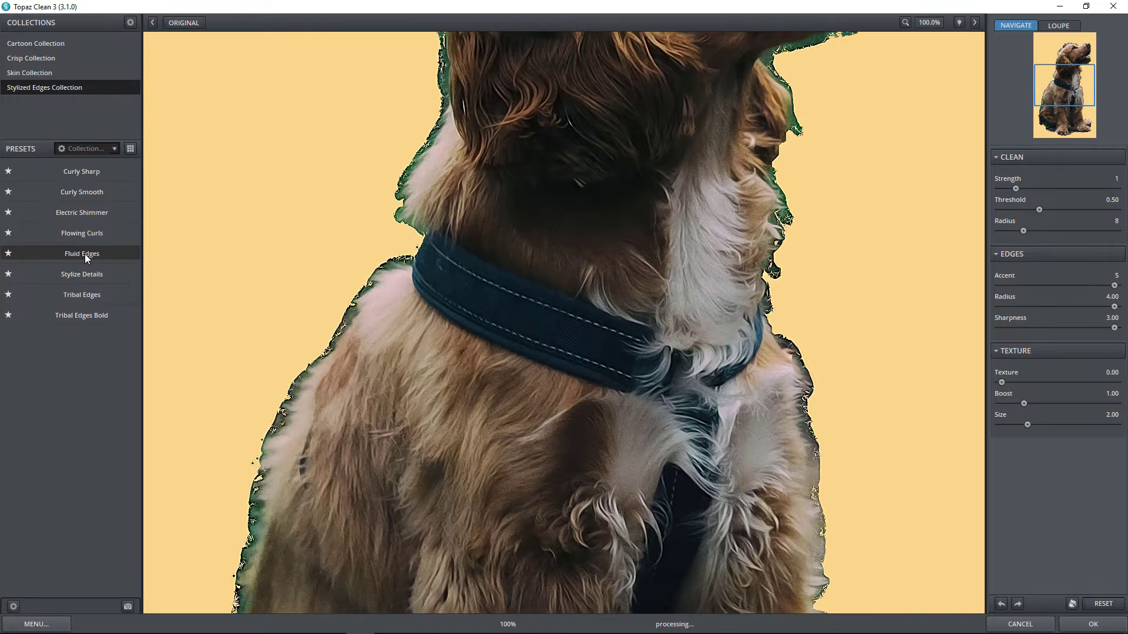
mouse_move(645, 182)
mouse_down()
mouse_move(608, 318)
mouse_move(605, 398)
mouse_up()
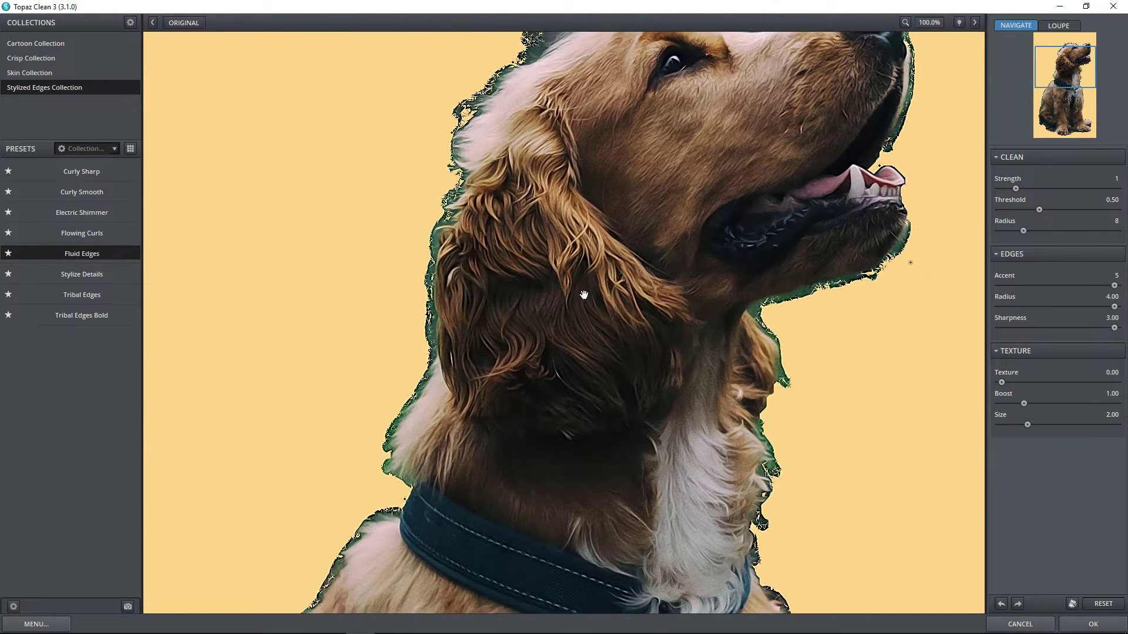
click(1088, 624)
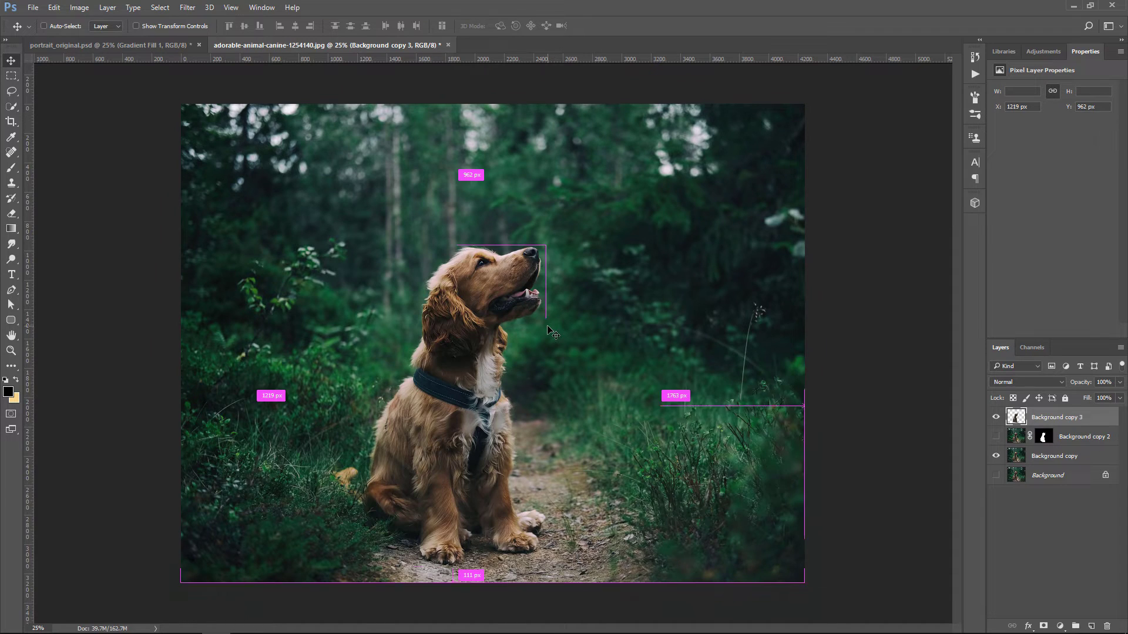
key(ctrl+plus)
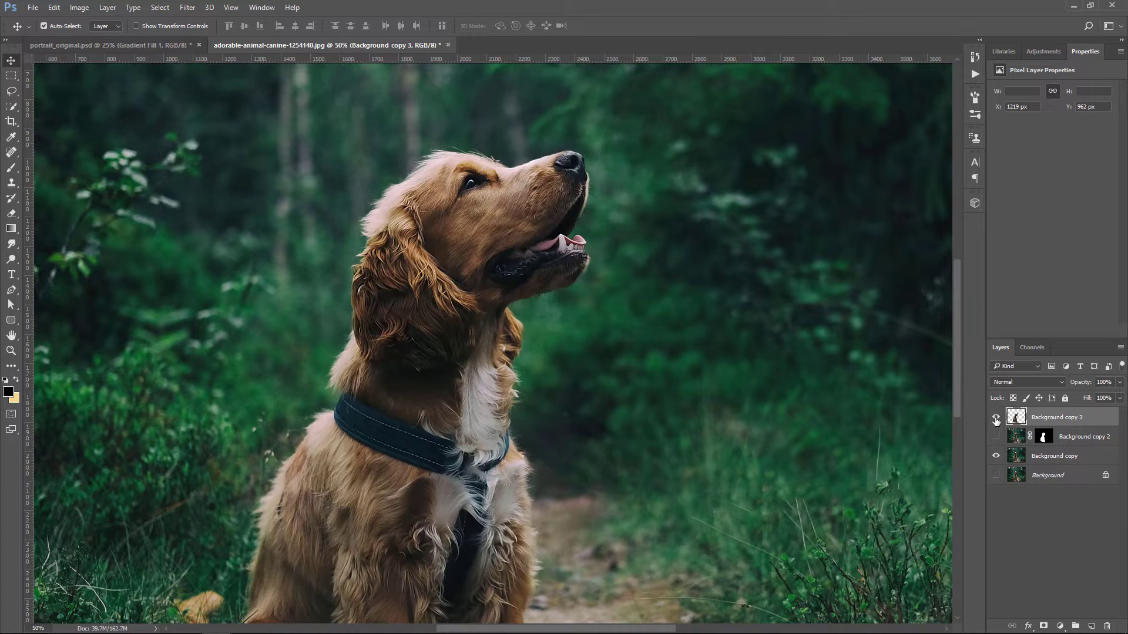
click(996, 418)
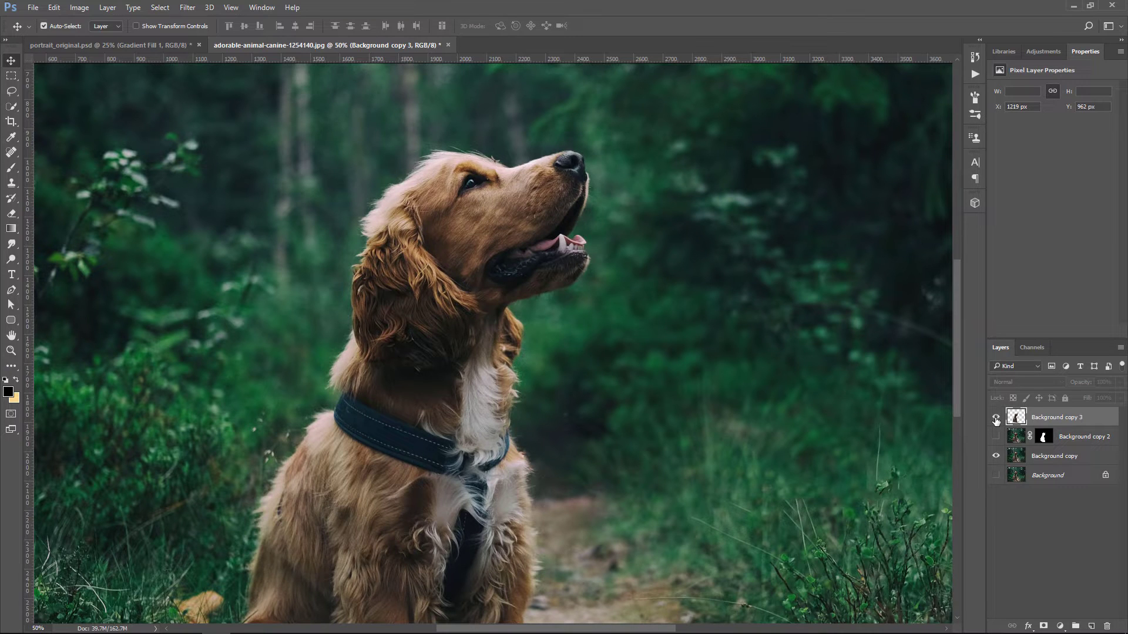
click(996, 418)
click(996, 418)
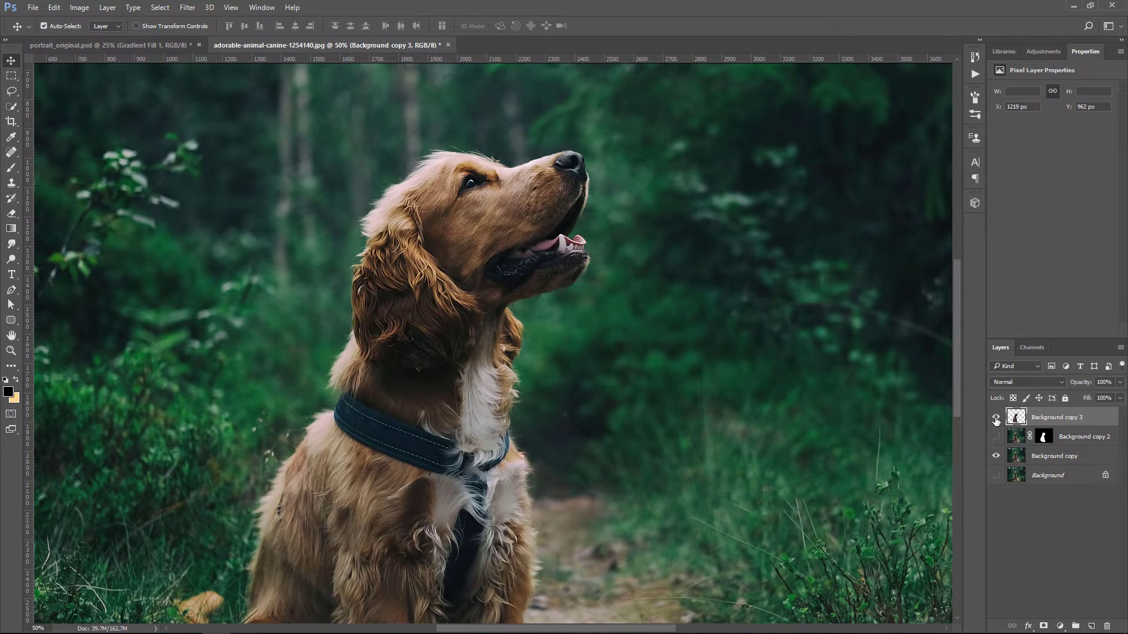
key(ctrl+minus)
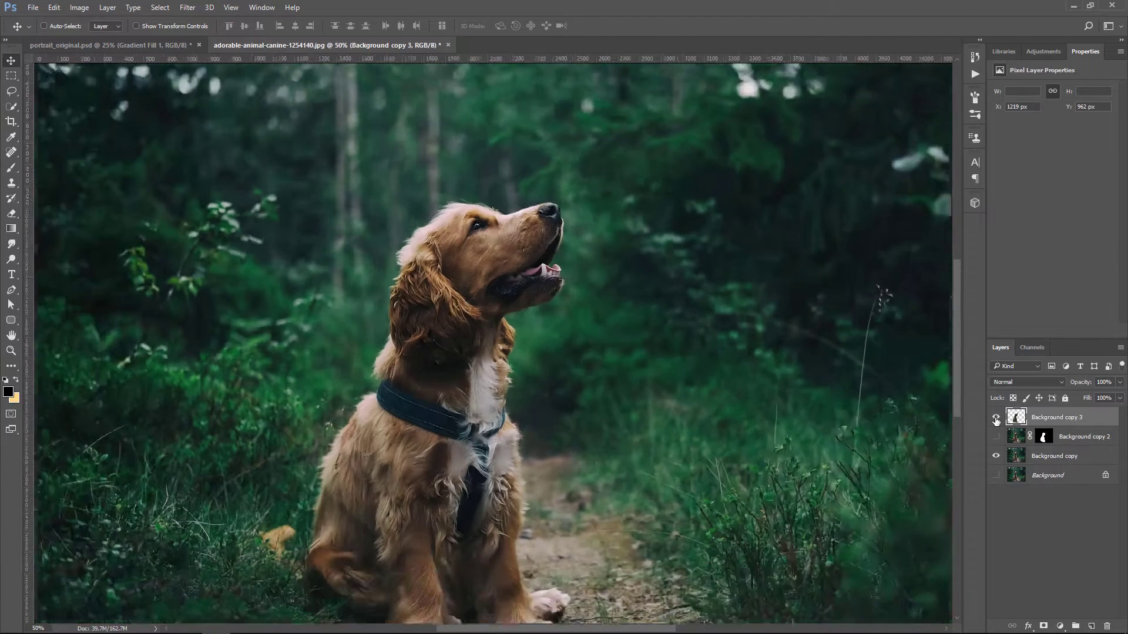
key(ctrl+minus)
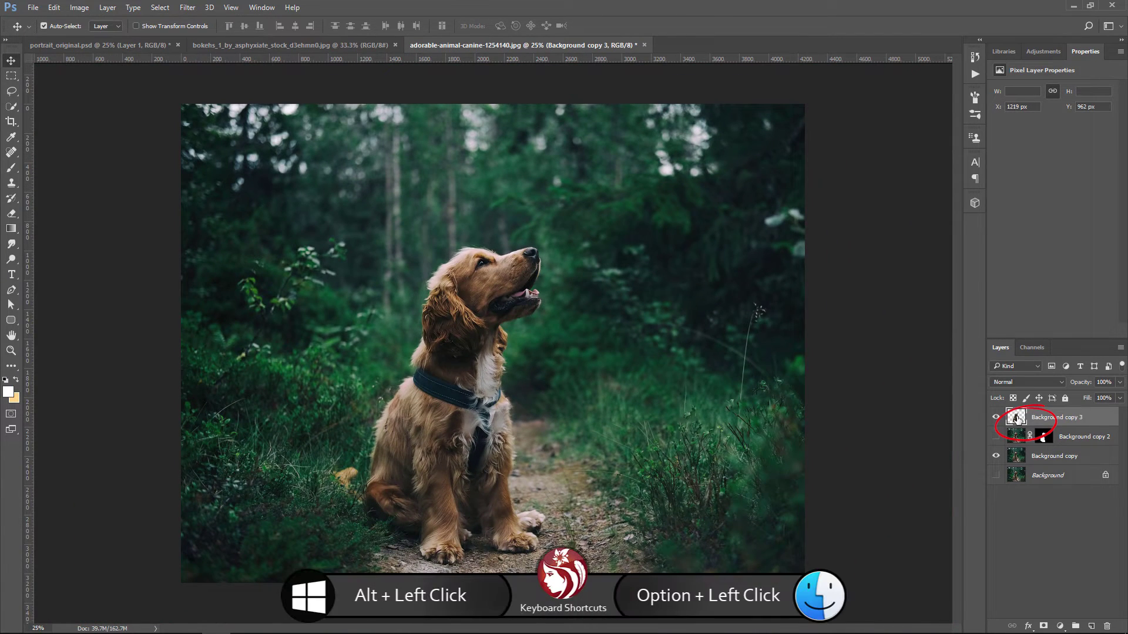
Load the dog's outline onto Background copy, hide Background copy 3, and expand the selection 10 px.
ctrl+click(1021, 421)
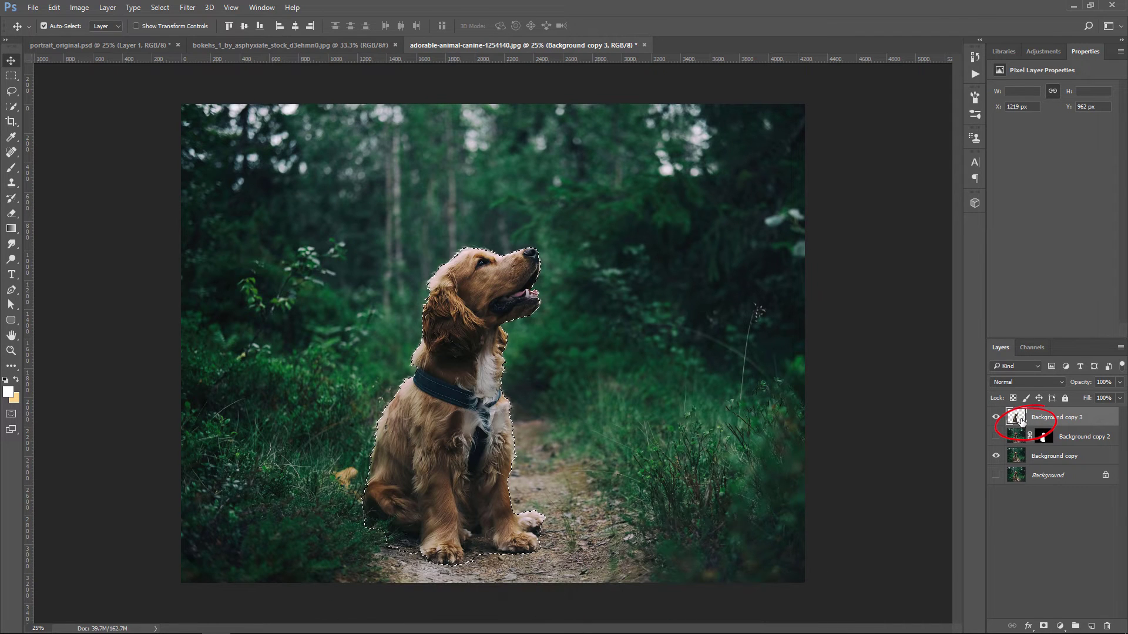
click(1028, 462)
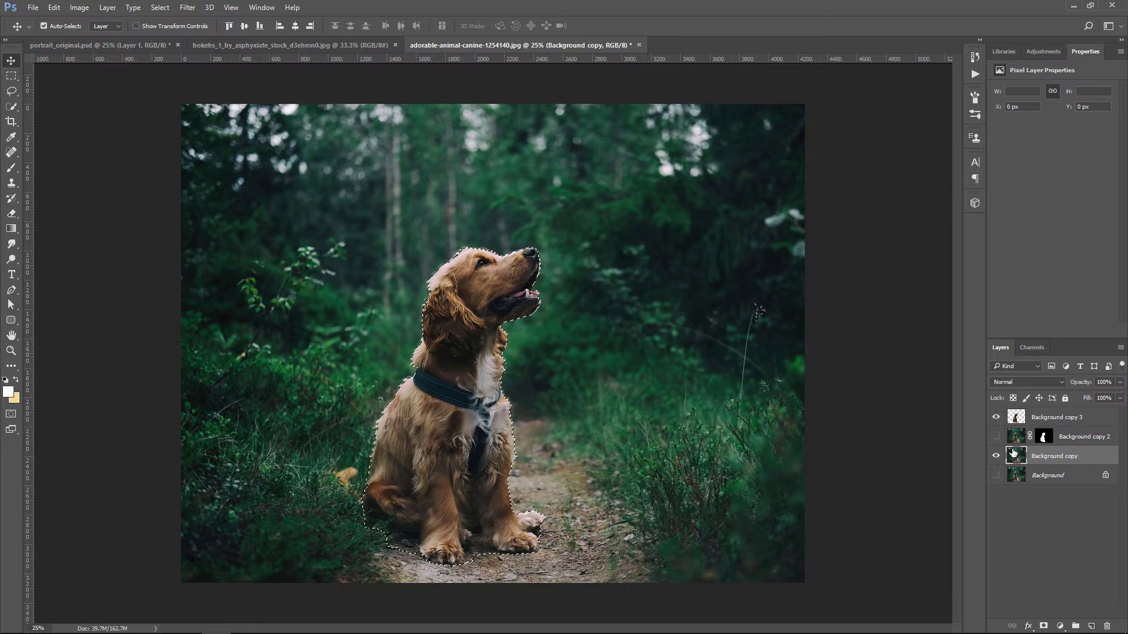
click(996, 417)
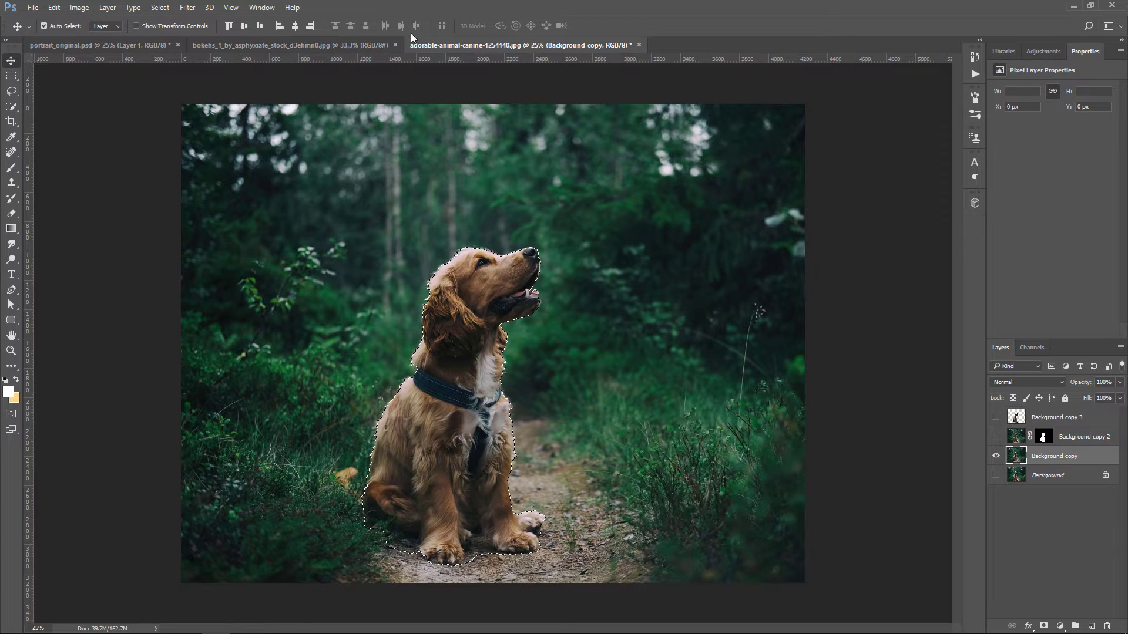
click(188, 7)
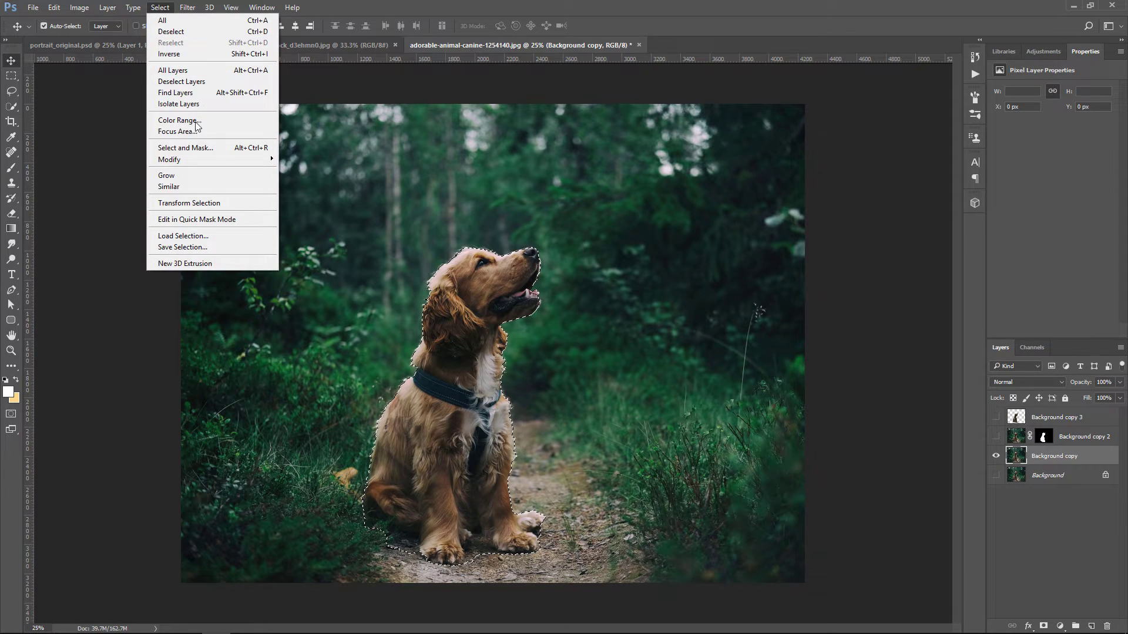
mouse_move(169, 160)
click(301, 181)
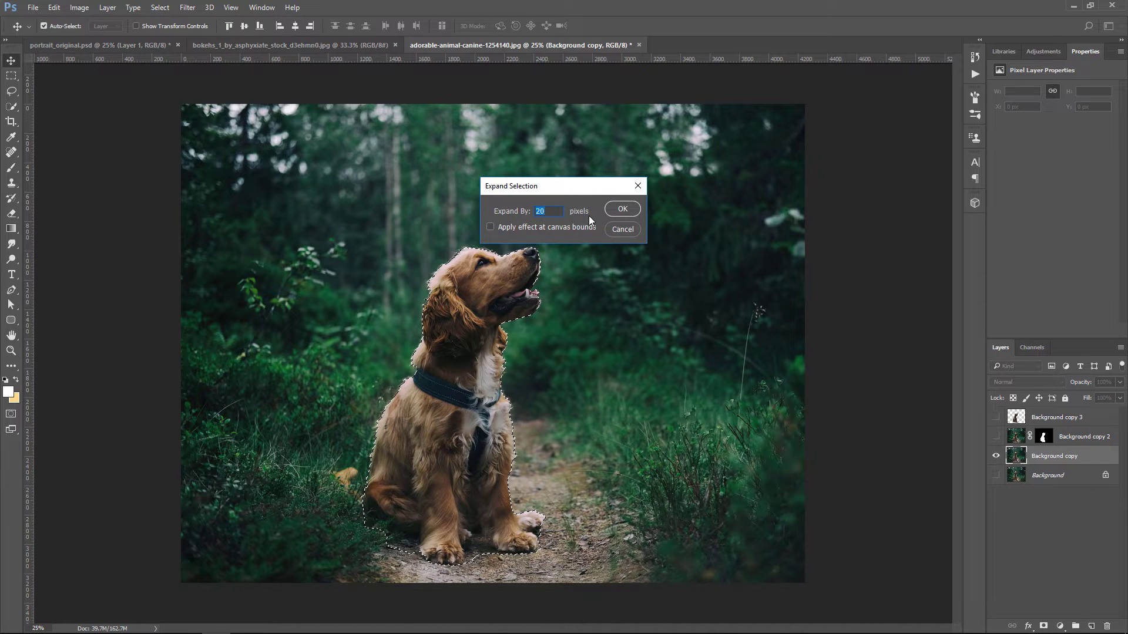
text(10)
key(Return)
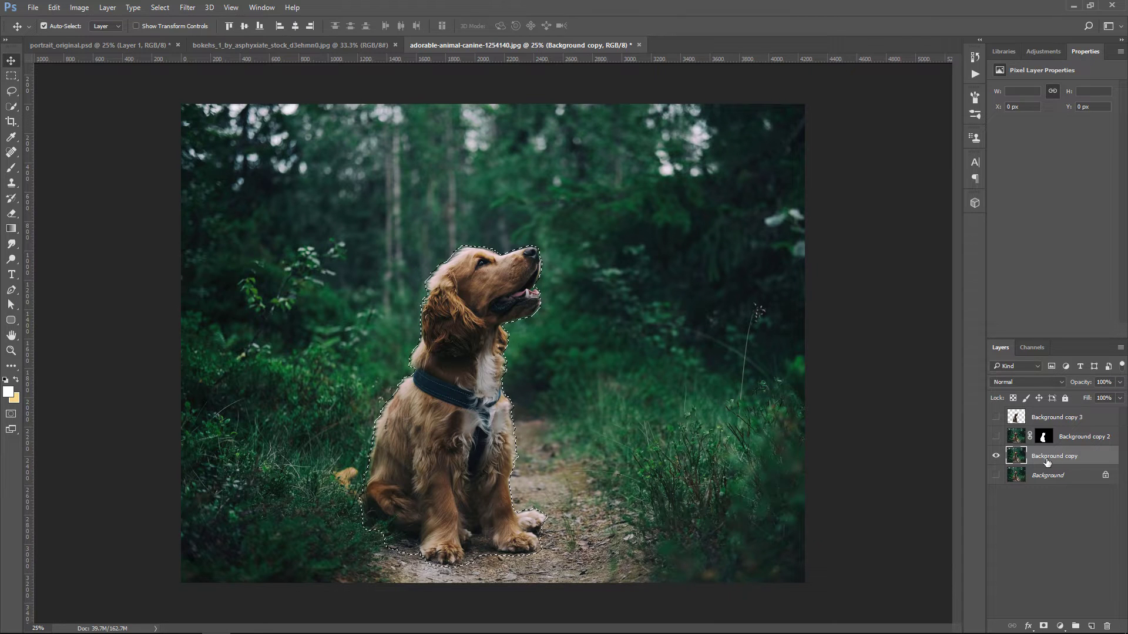
Content-Aware fill the dog area on Background copy, deselect, and show Background copy 3 again.
click(53, 7)
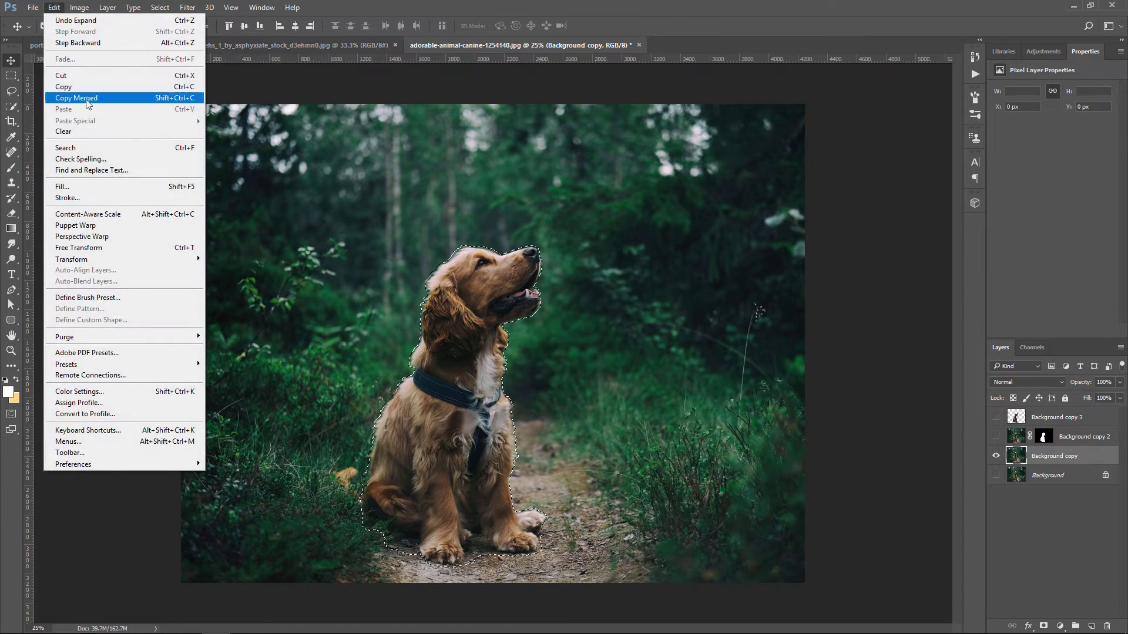
click(108, 194)
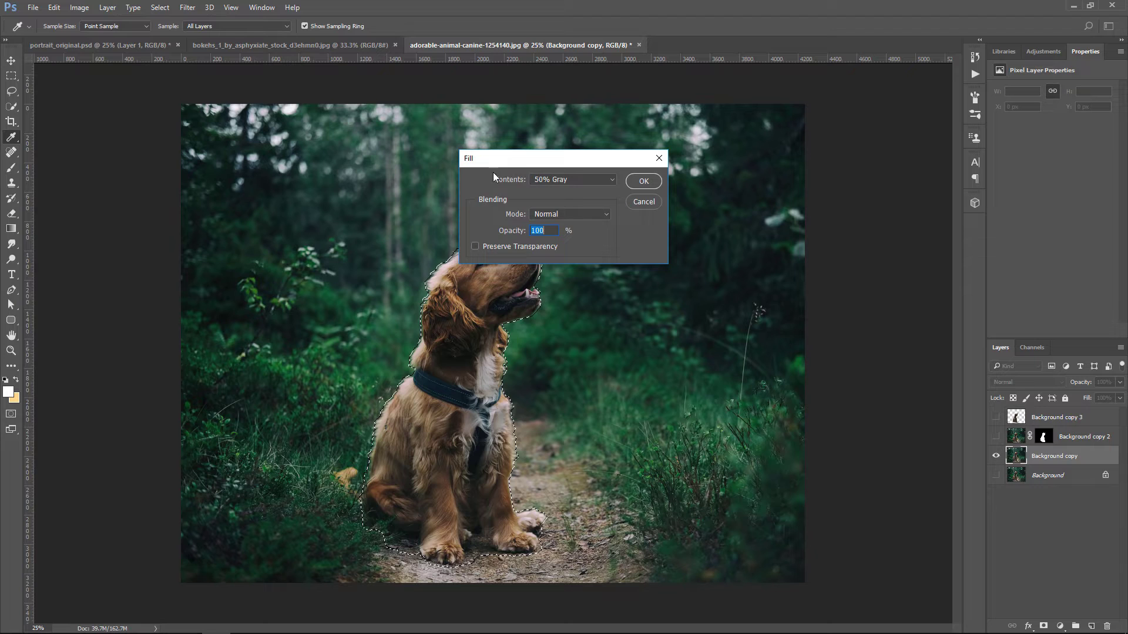
click(573, 180)
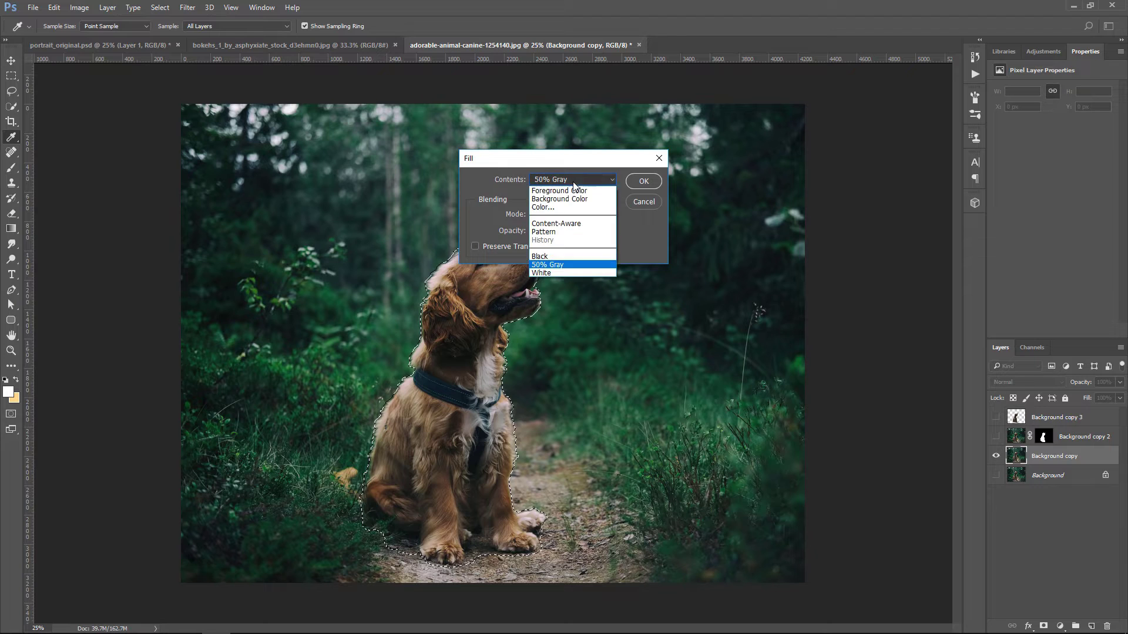
click(573, 225)
click(646, 181)
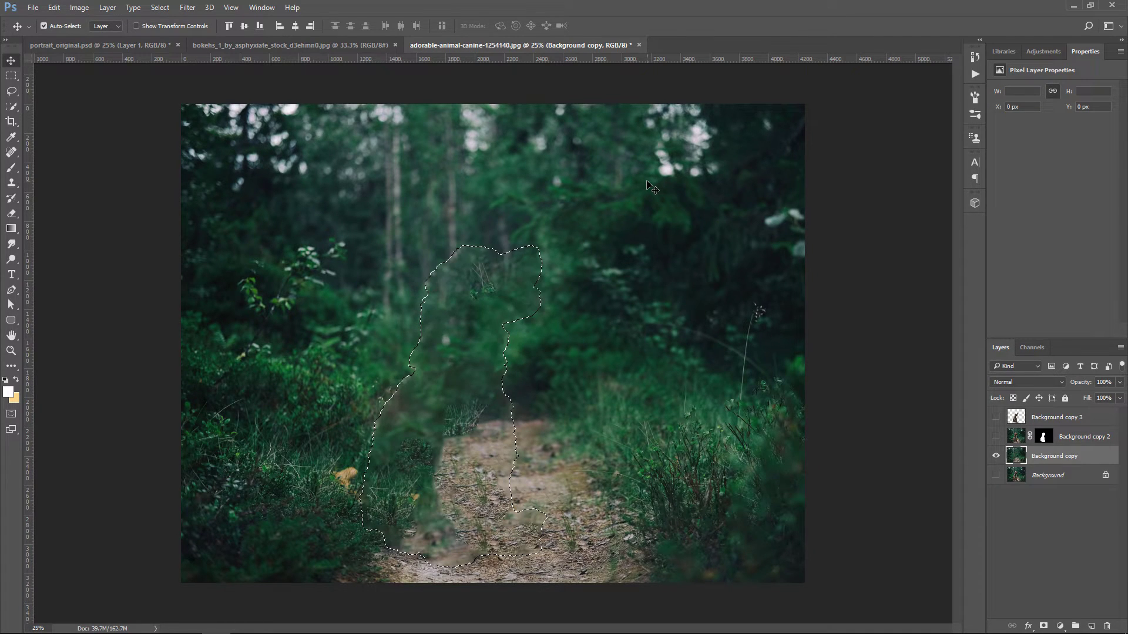
key(ctrl+d)
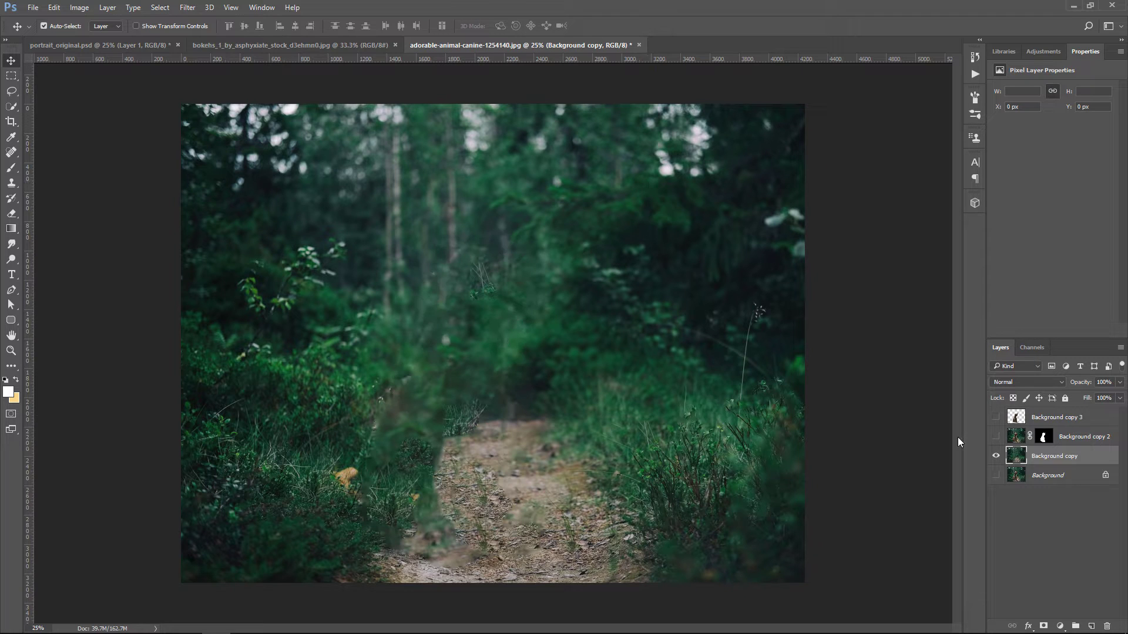
click(997, 417)
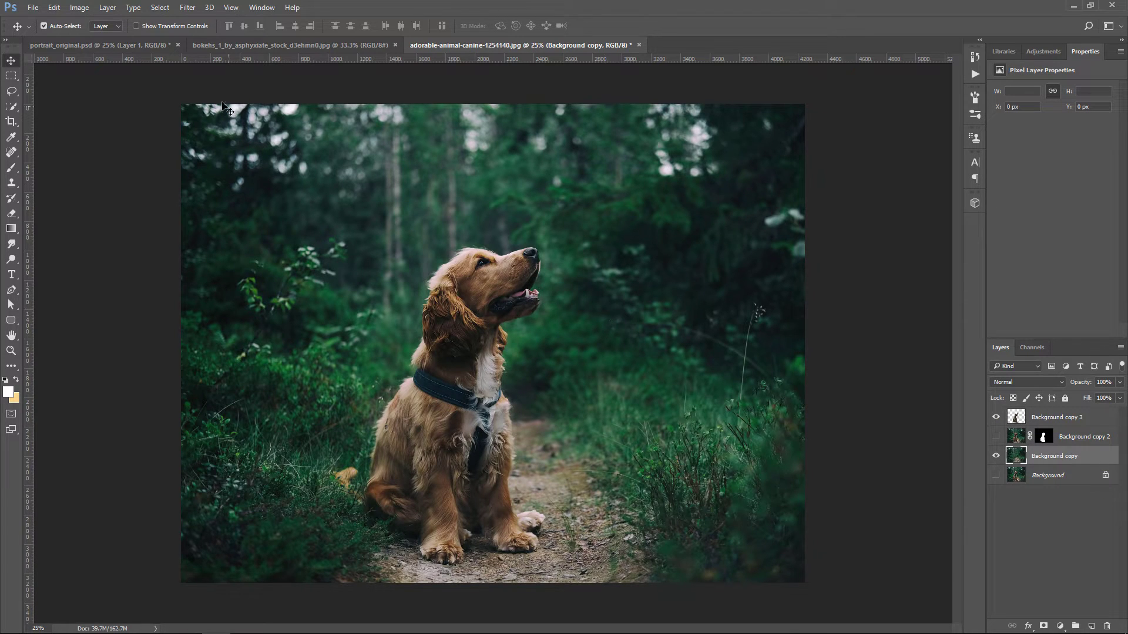
key(ctrl+minus)
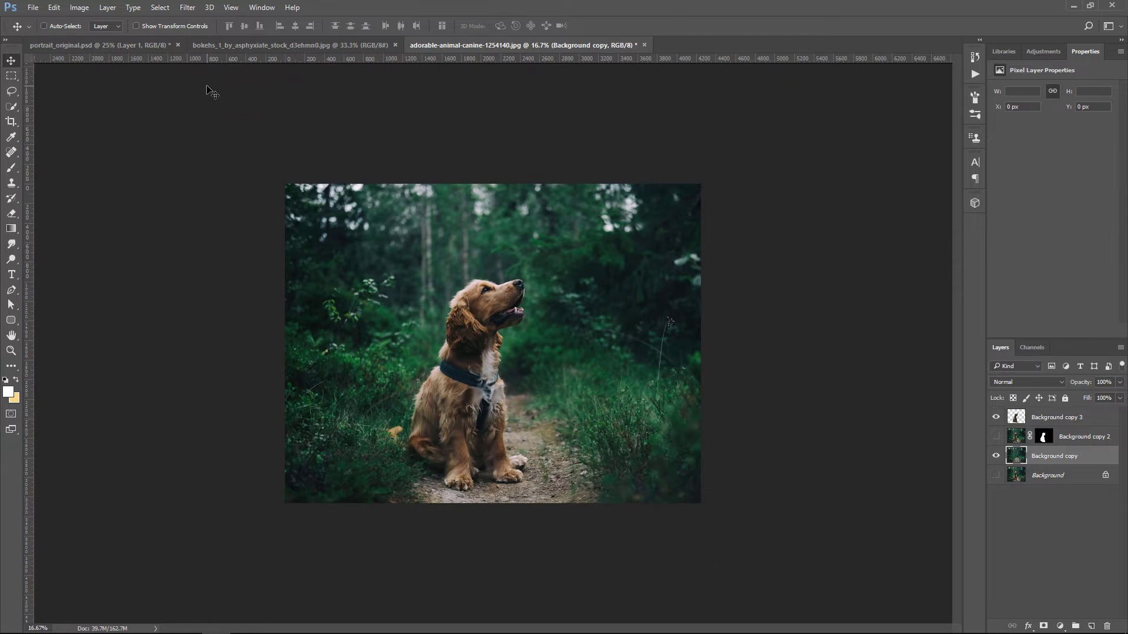
Start a Tilt-Shift blur with the sharp focus band moved down to the dog's chest.
click(188, 8)
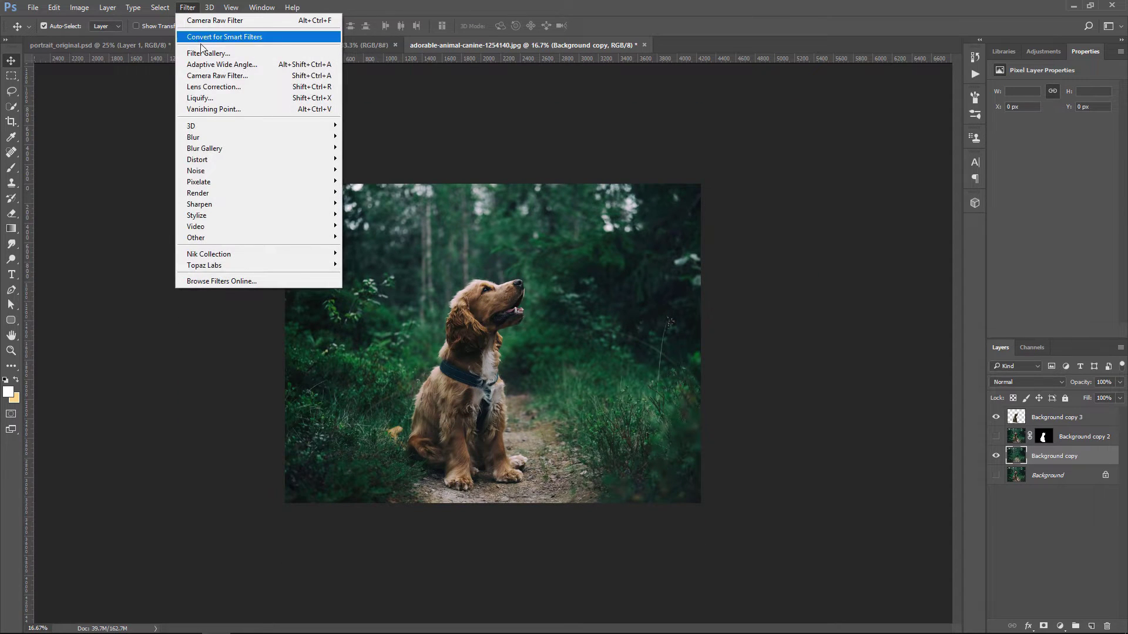
mouse_move(204, 148)
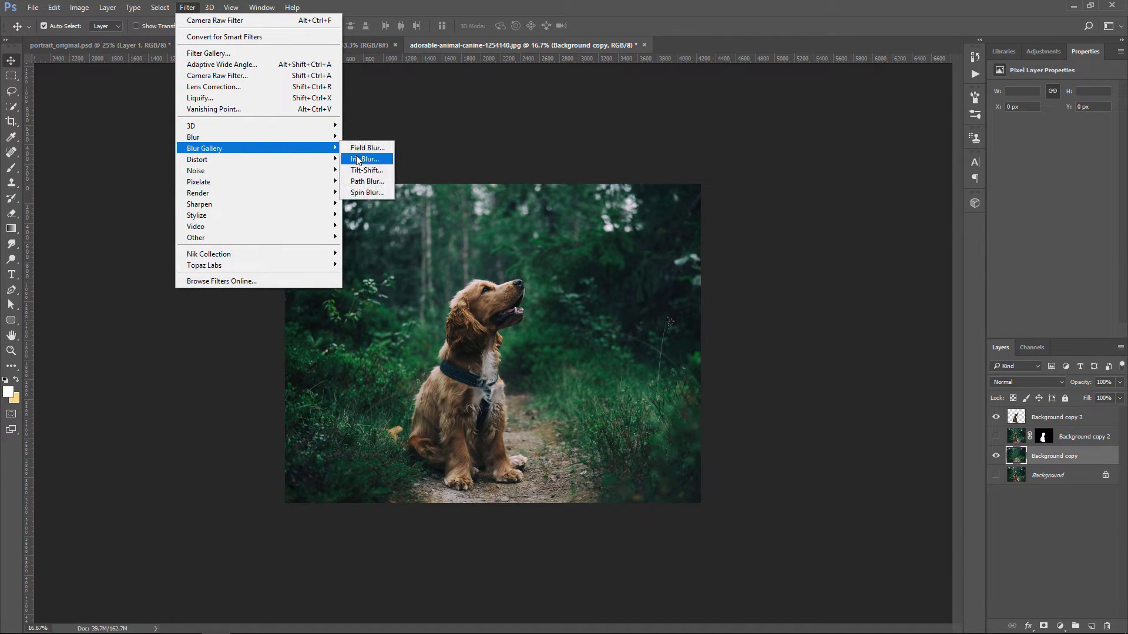
click(369, 170)
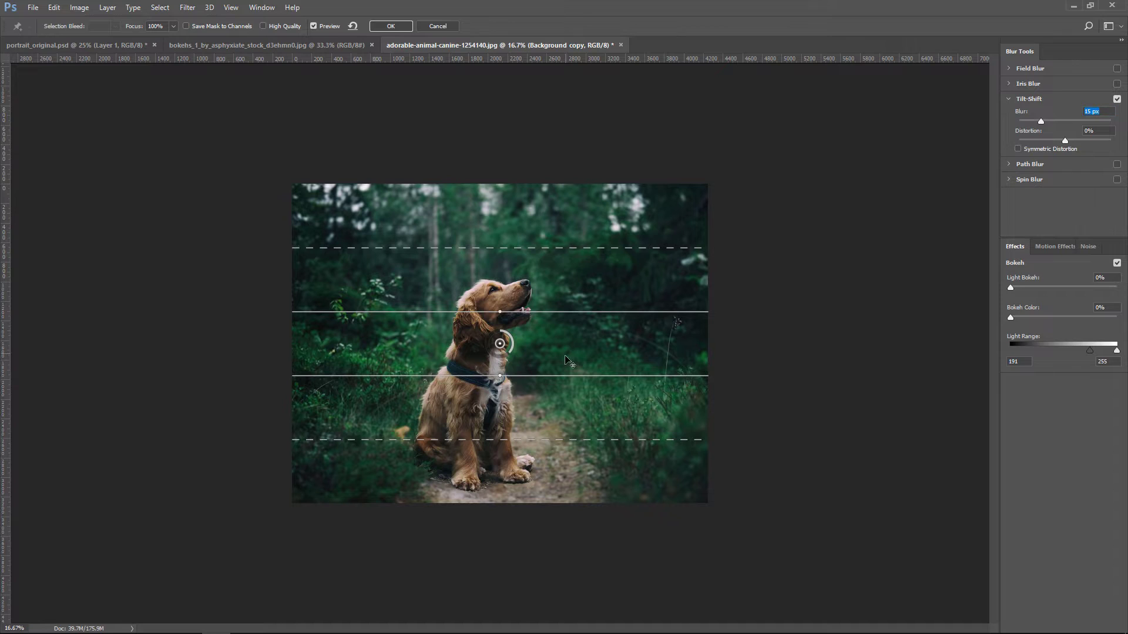
mouse_move(565, 346)
mouse_down()
mouse_move(569, 421)
mouse_move(551, 499)
mouse_up()
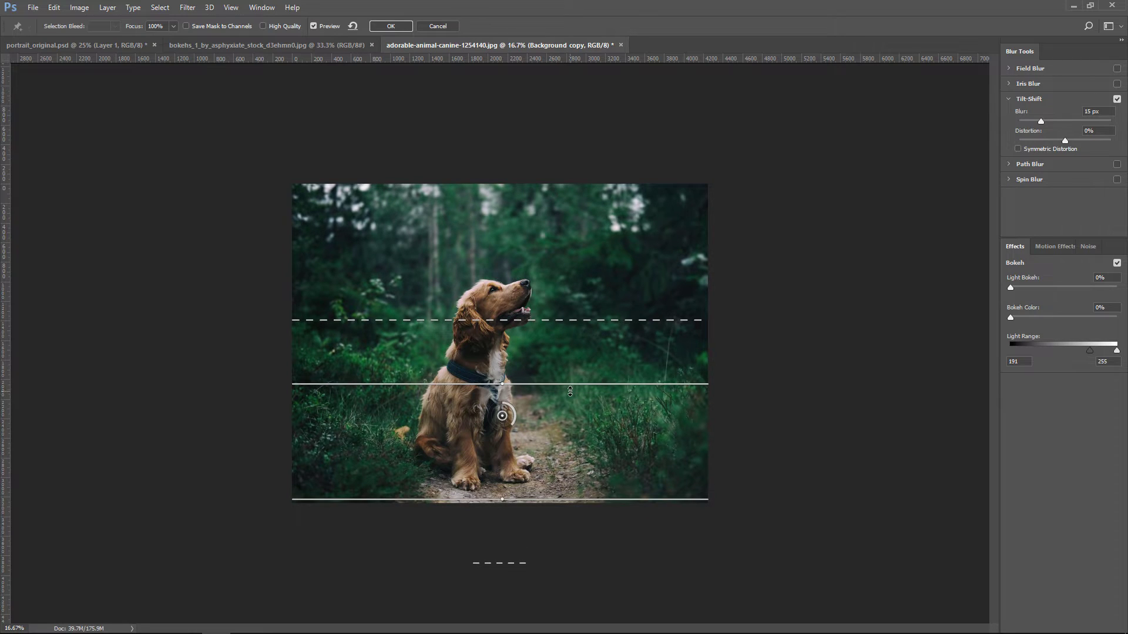
drag(571, 389, 572, 379)
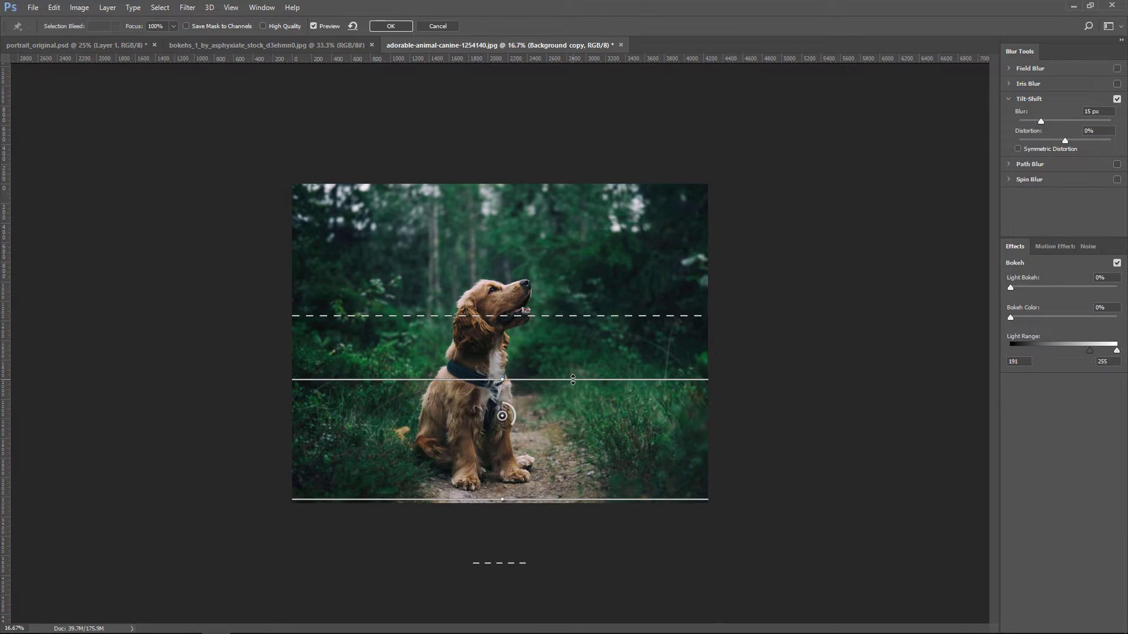
Set the tilt-shift blur to 83 px, Light Bokeh 41%, Bokeh Color 49%, and apply it.
drag(513, 425, 488, 429)
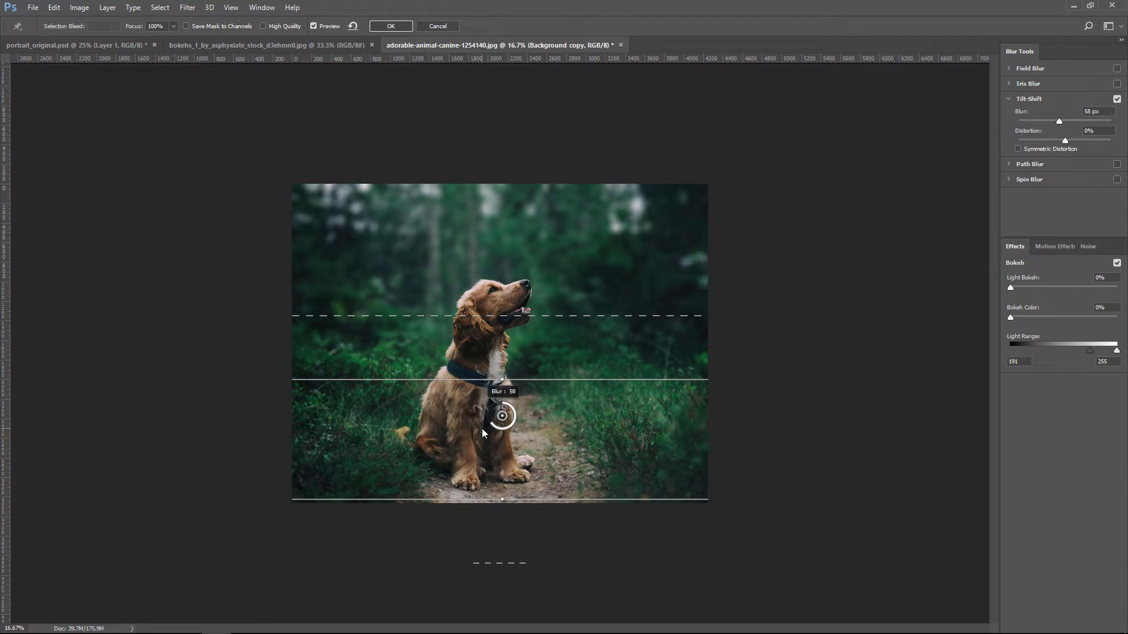
drag(476, 426, 474, 421)
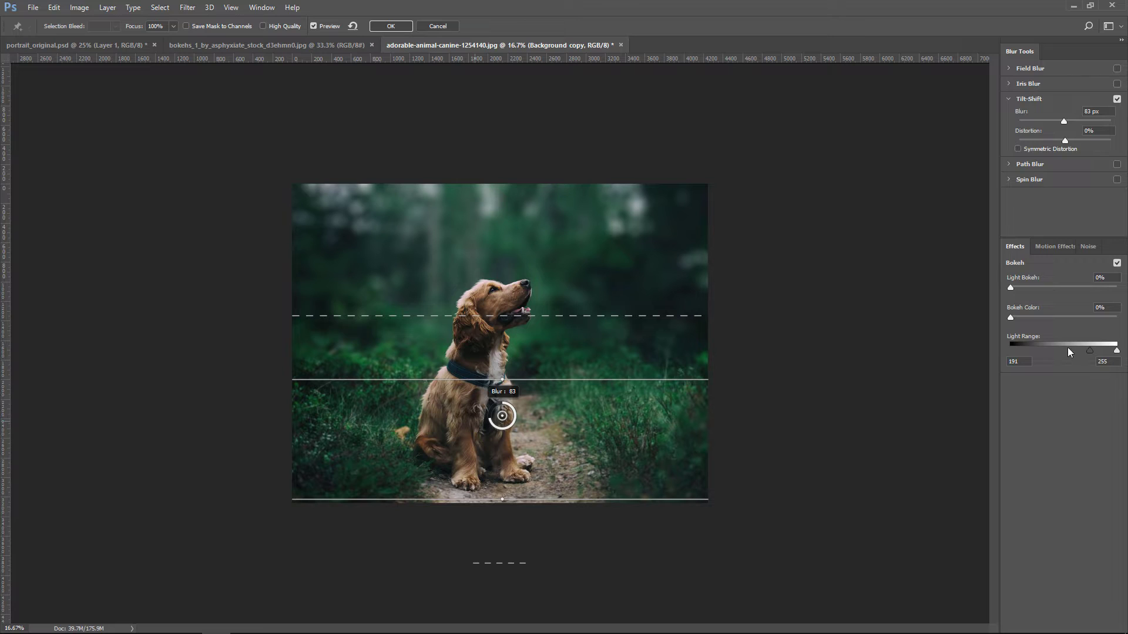
drag(1011, 288, 1054, 287)
mouse_move(1010, 317)
mouse_down()
mouse_move(1063, 316)
mouse_move(1084, 351)
mouse_move(1103, 352)
mouse_up()
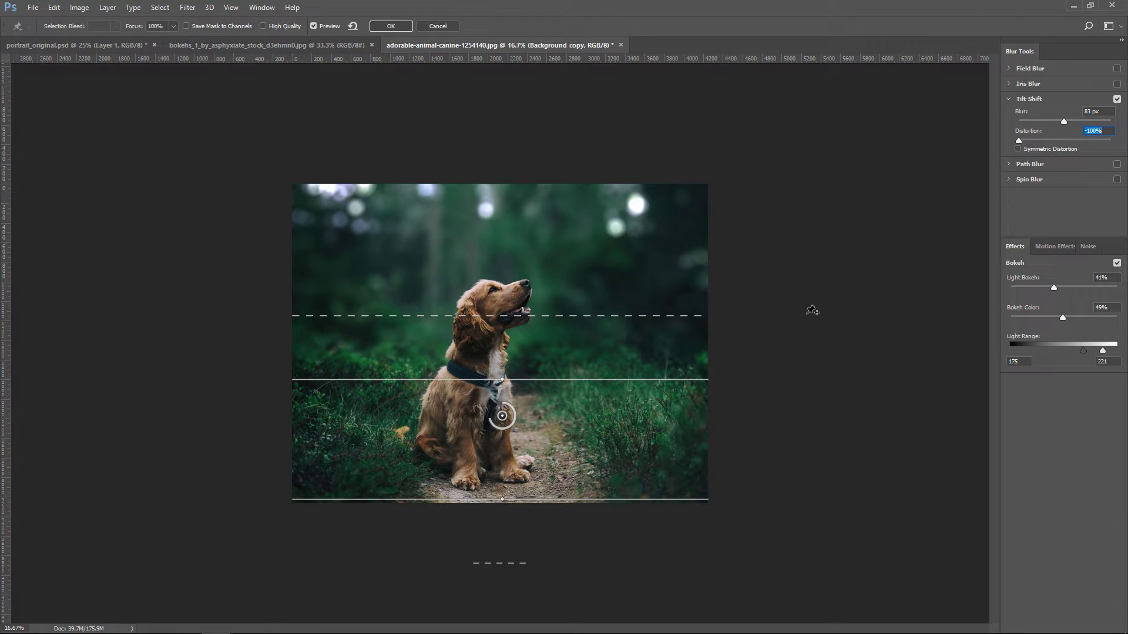
click(390, 27)
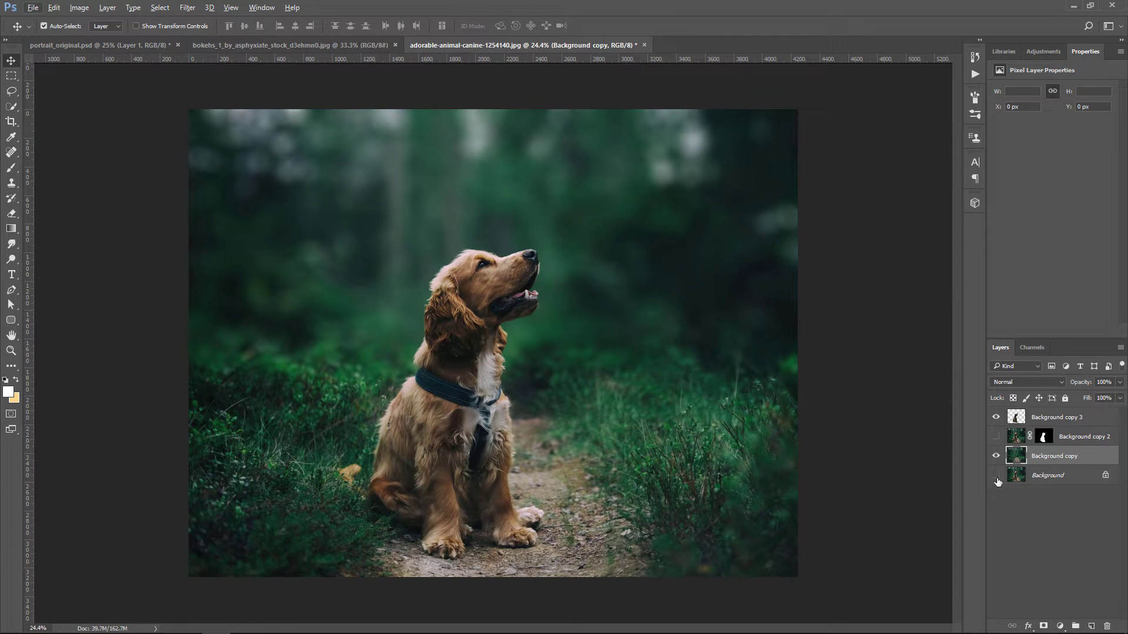
Toggle the blurred background copy to compare it with the unblurred original.
click(995, 475)
click(997, 456)
click(997, 456)
click(997, 456)
Drag the bokeh photo into the dog image and scale it to fill the canvas.
click(341, 46)
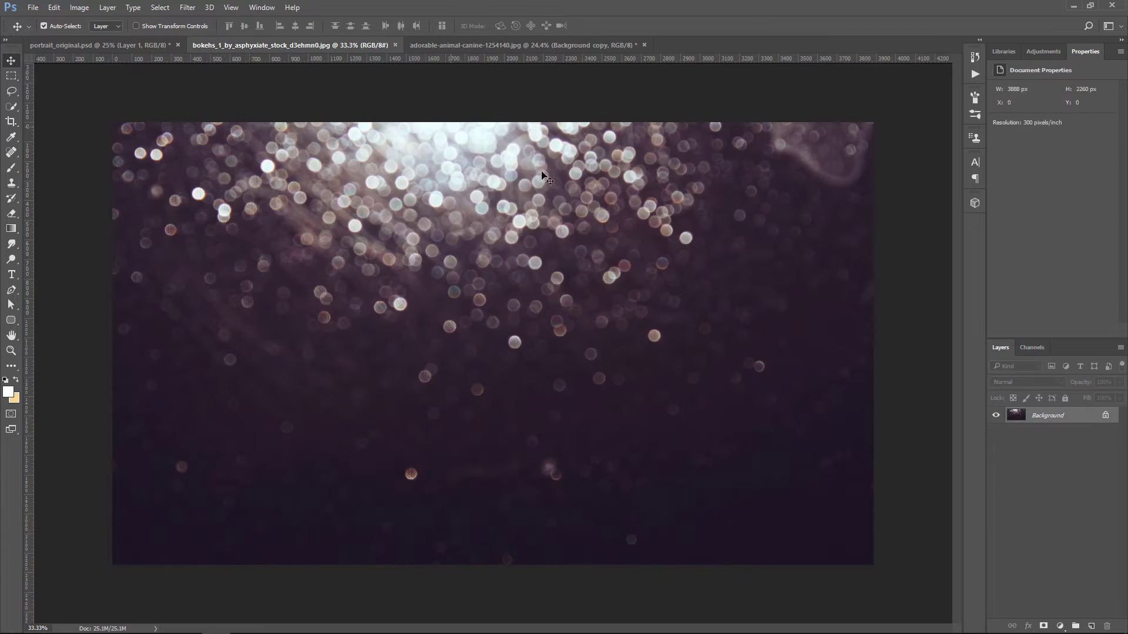
mouse_move(543, 176)
mouse_down()
mouse_move(514, 46)
mouse_move(541, 251)
mouse_up()
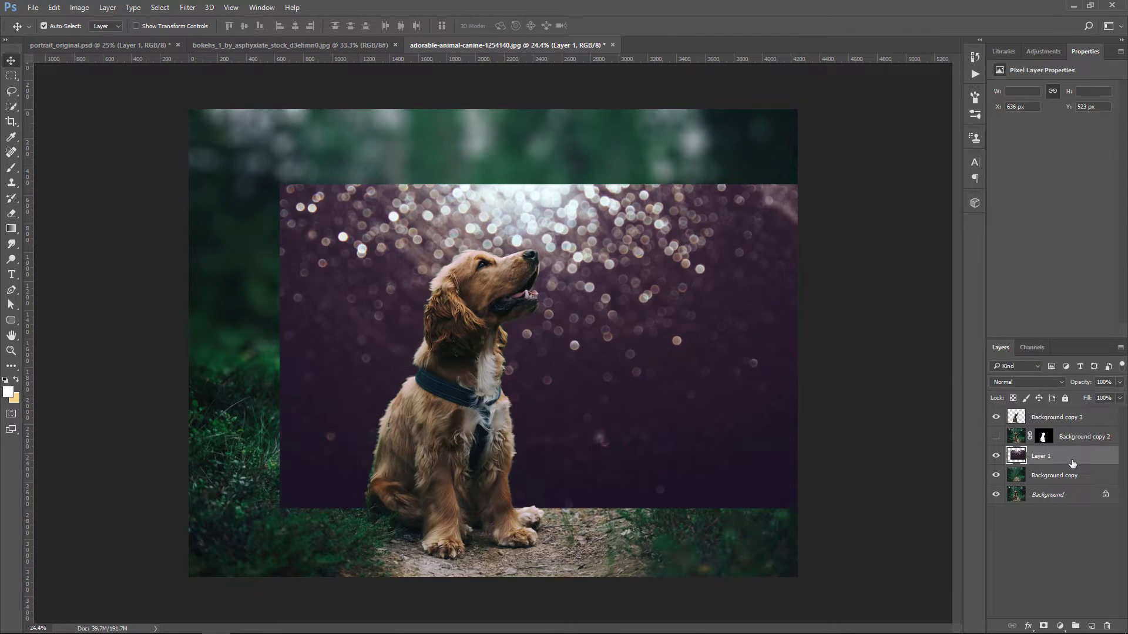
key(ctrl+t)
drag(798, 184, 952, 113)
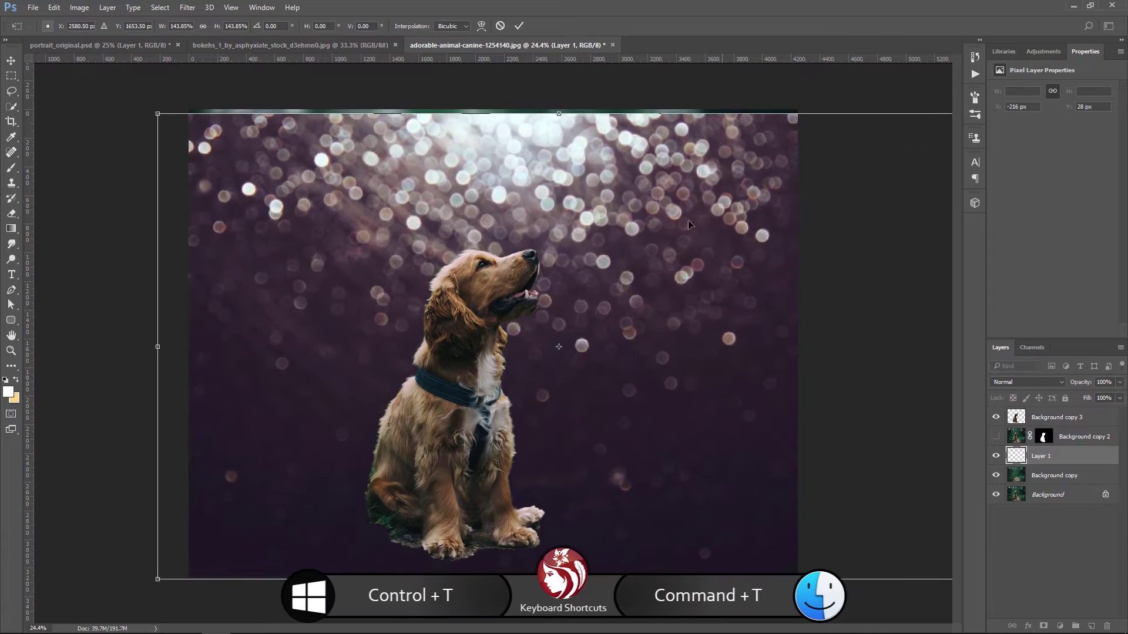
mouse_move(689, 224)
mouse_down()
mouse_move(657, 252)
mouse_move(198, 119)
mouse_up()
drag(412, 221, 407, 212)
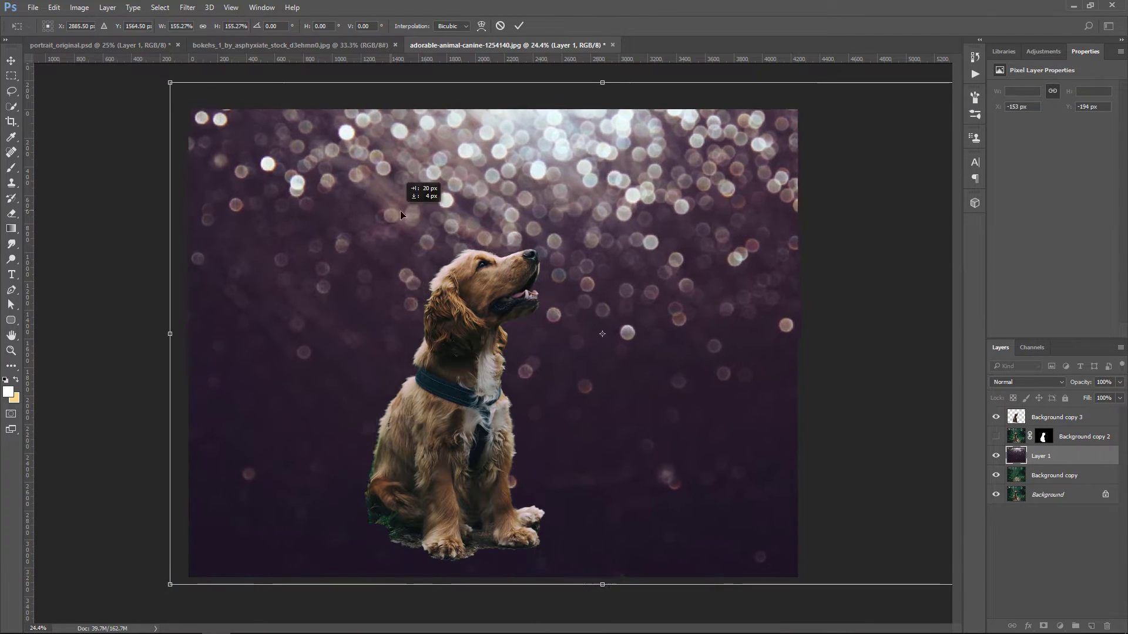
key(Return)
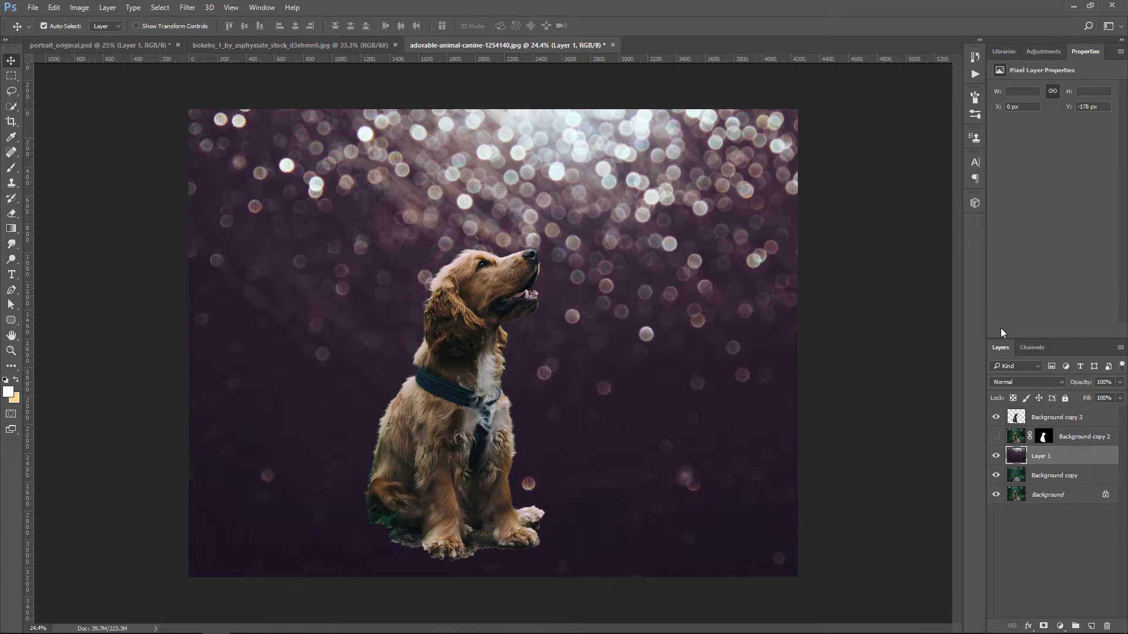
click(1026, 382)
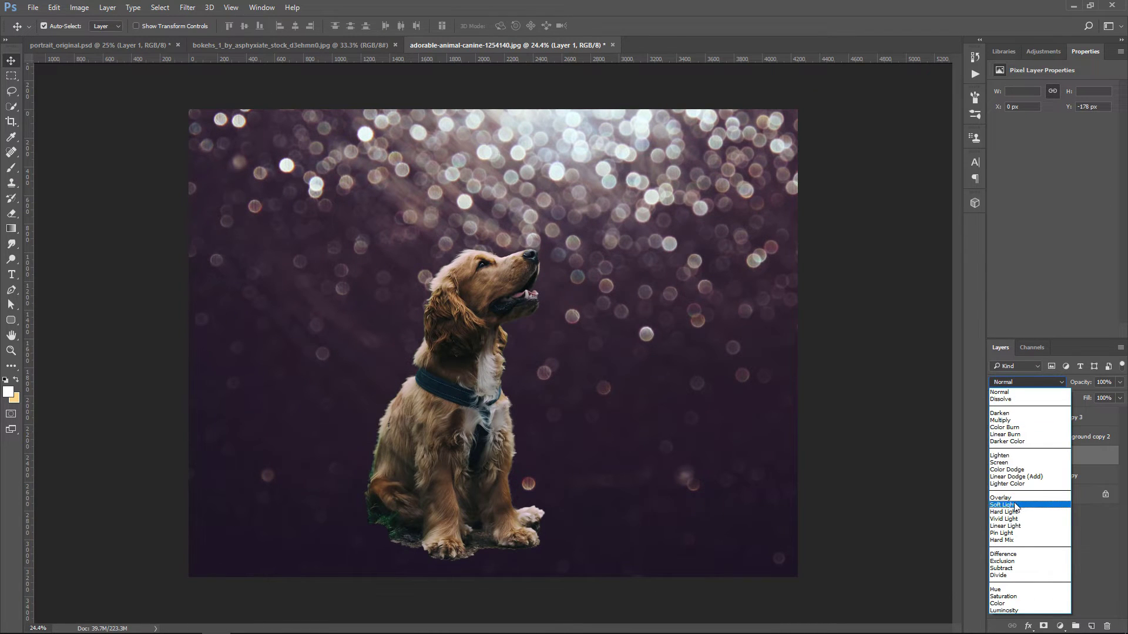
Set Layer 1 to Screen, add a mask, and paint out bokeh over the grass and top-left.
click(1006, 463)
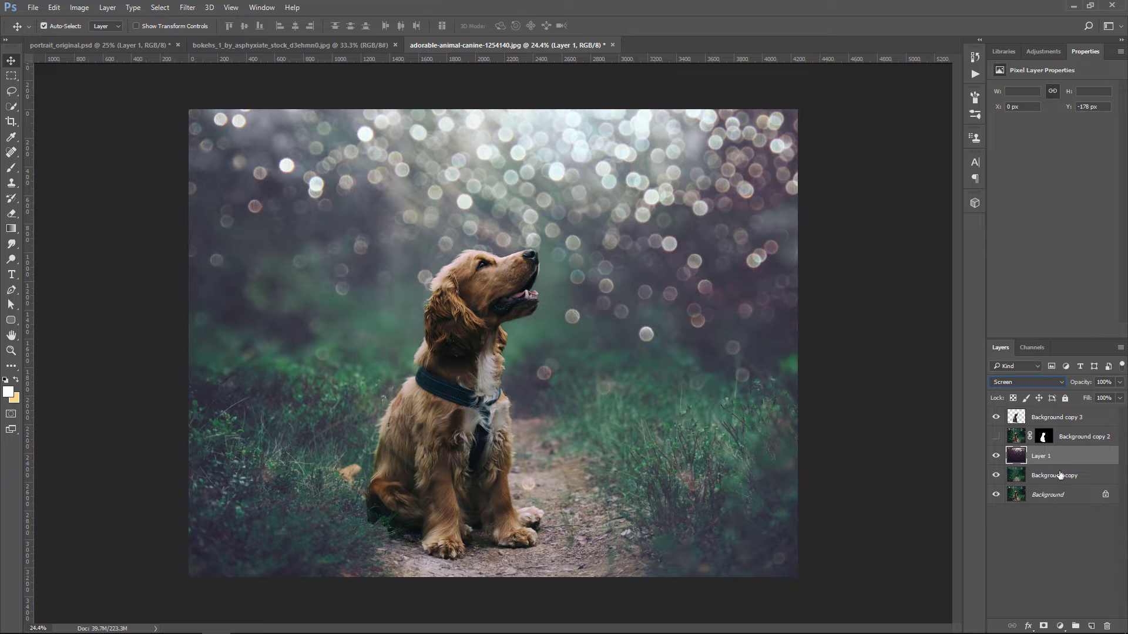
click(1043, 627)
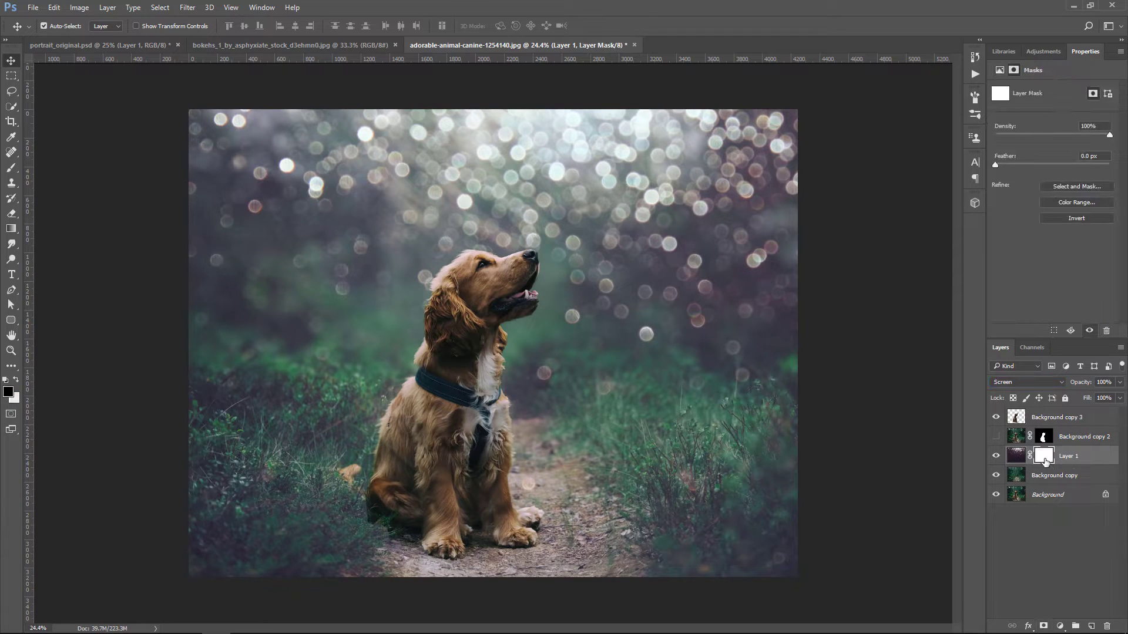
click(11, 168)
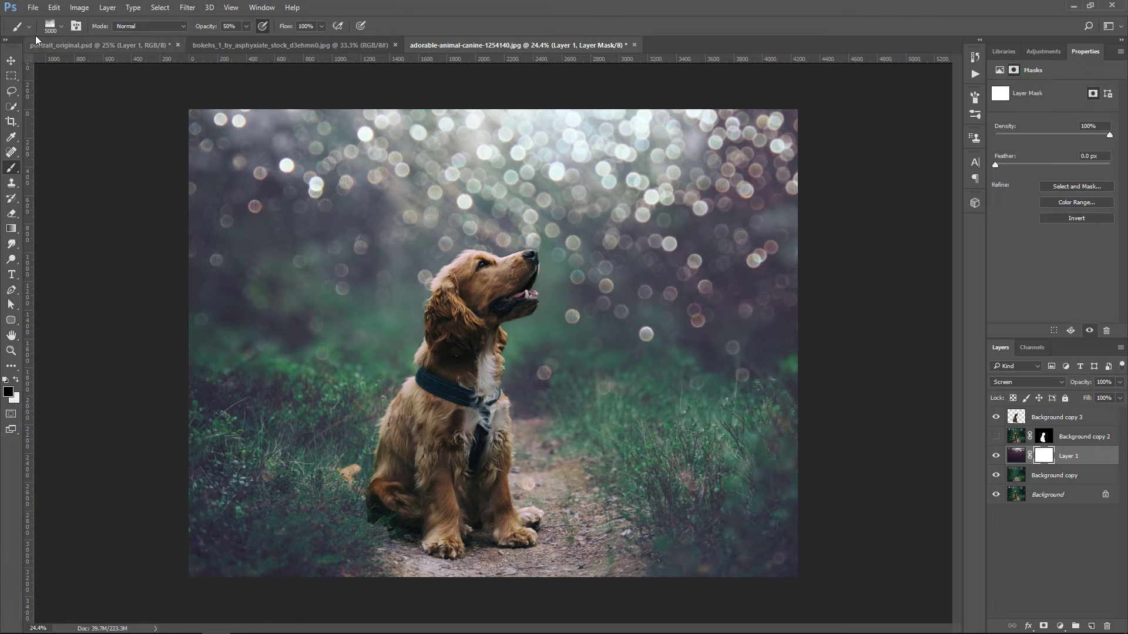
click(61, 26)
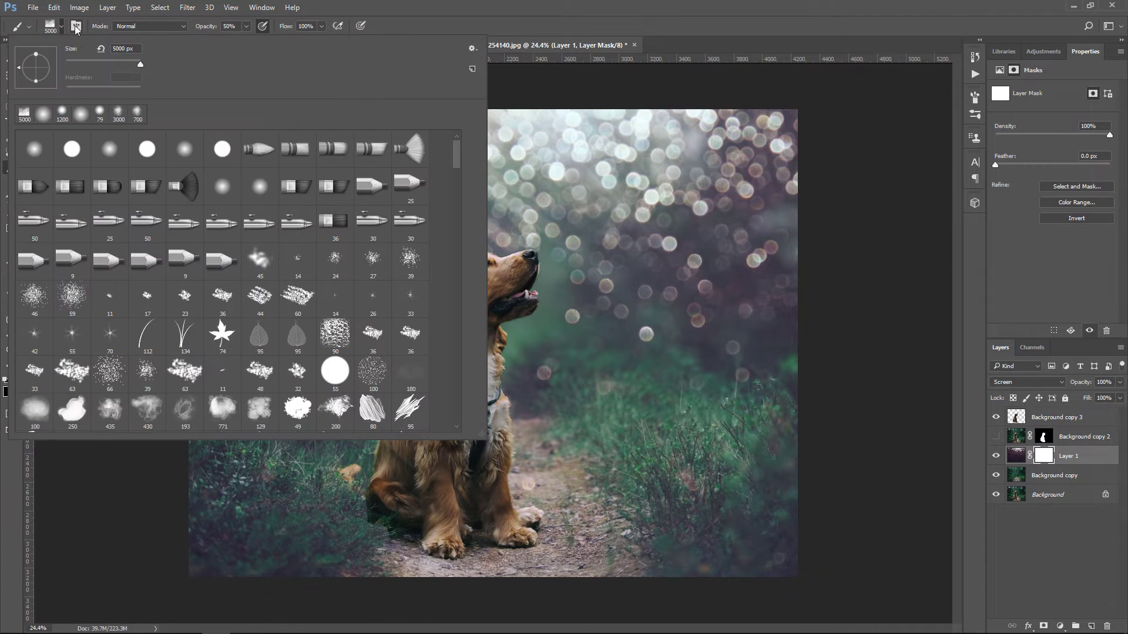
click(581, 6)
key(bracketleft)
key(bracketleft)
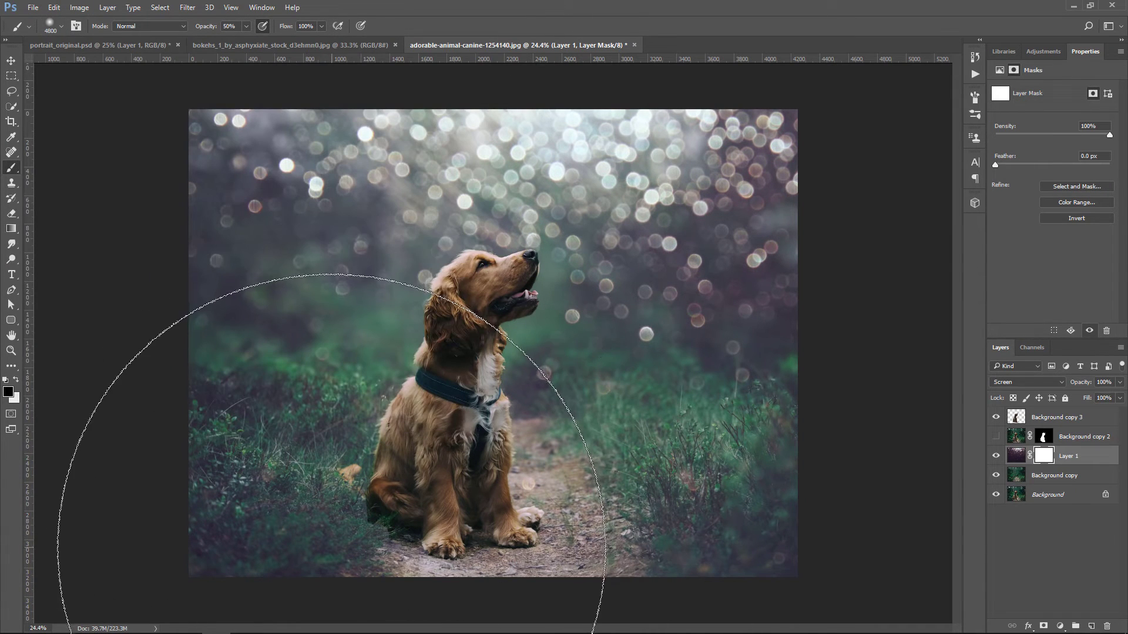
key(bracketleft)
key(bracketleft)
key(bracketleft)
mouse_move(656, 573)
mouse_down()
mouse_move(802, 531)
mouse_move(100, 541)
mouse_up()
key(bracketleft)
key(bracketleft)
key(bracketleft)
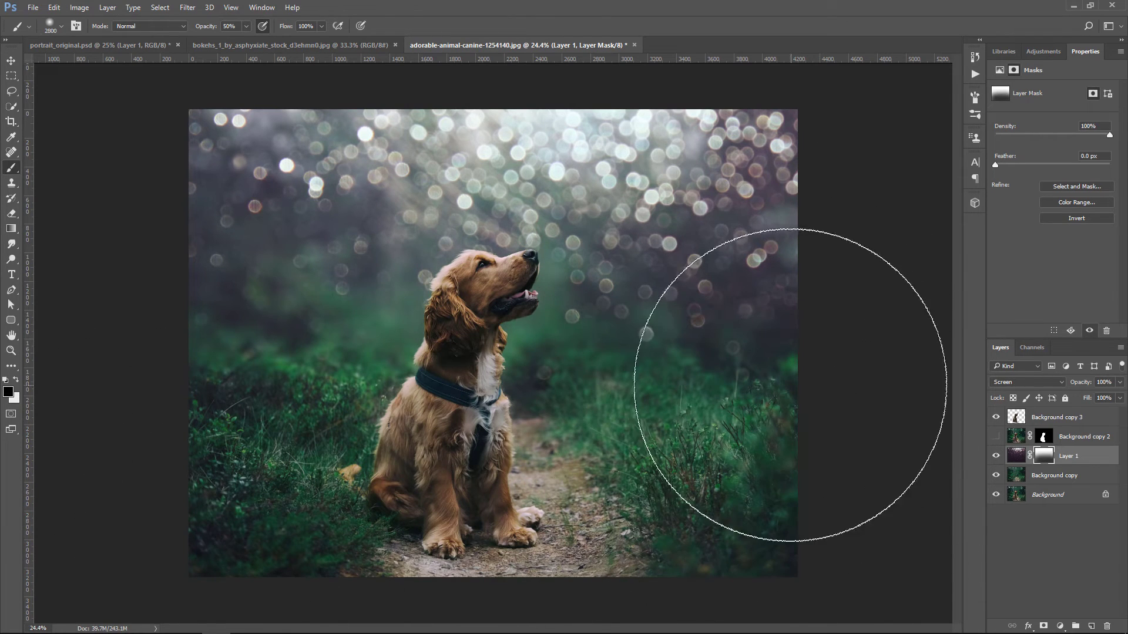
key(bracketleft)
key(bracketleft)
key(bracketleft)
drag(791, 385, 143, 173)
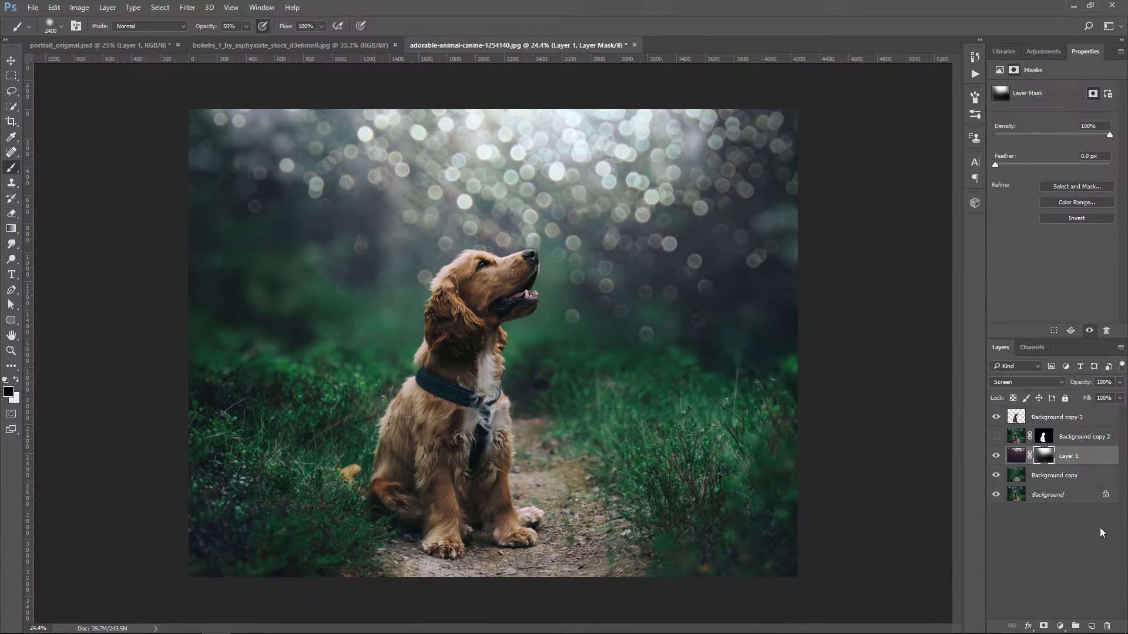
click(1061, 627)
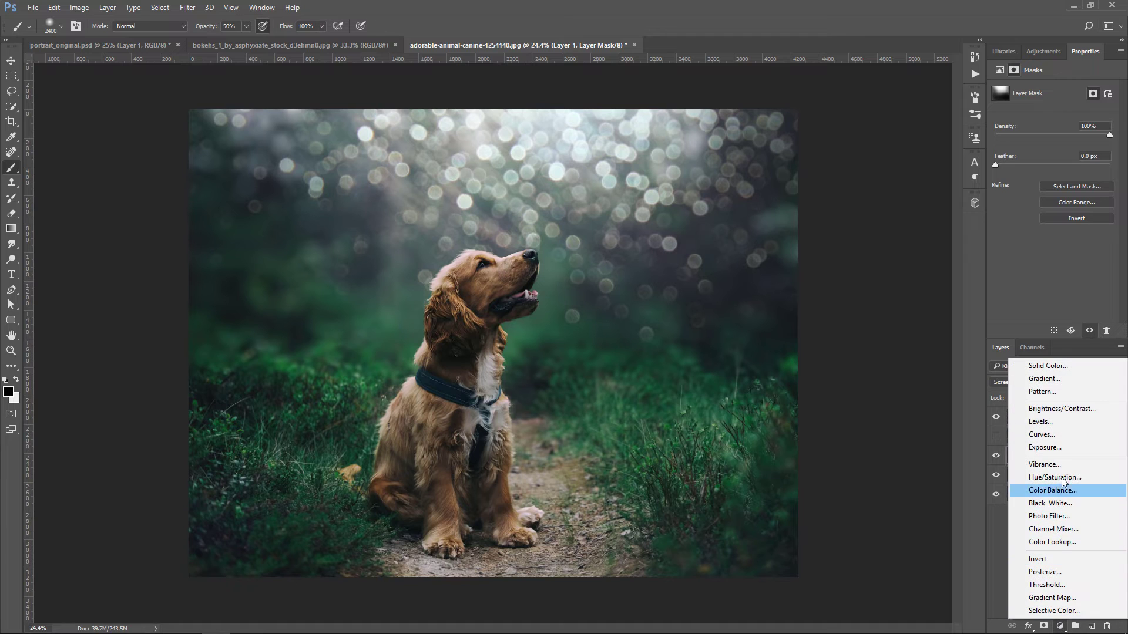
Add an Exposure adjustment clipped to the bokeh layer at −0.10, plus empty Layer 2 above.
click(1064, 451)
click(1037, 331)
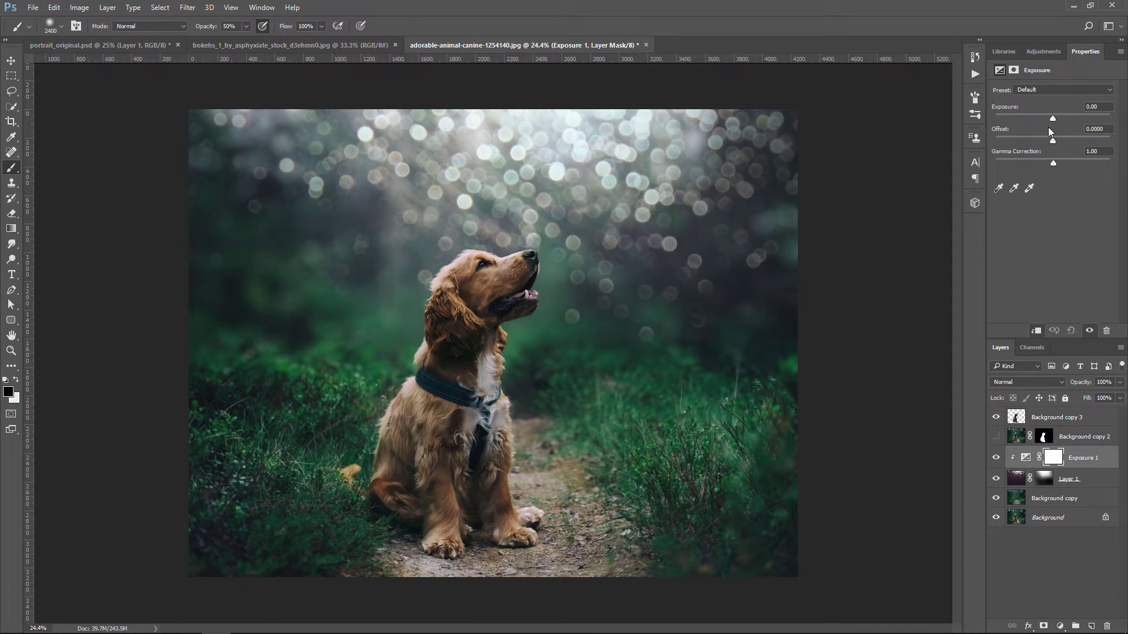
drag(1052, 118, 1052, 118)
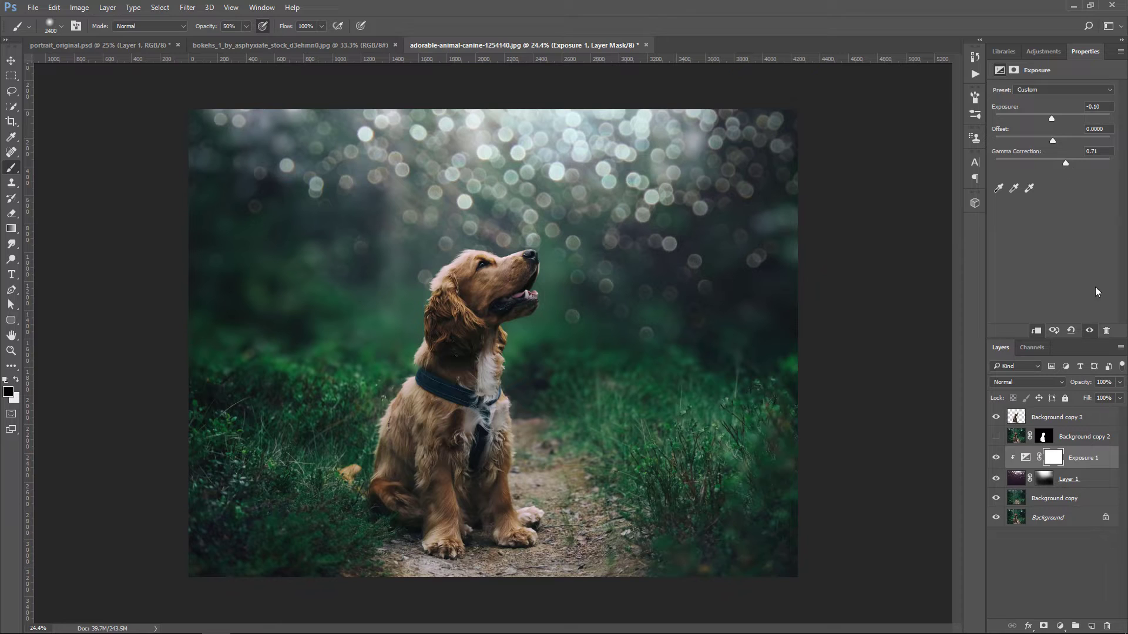
click(1091, 628)
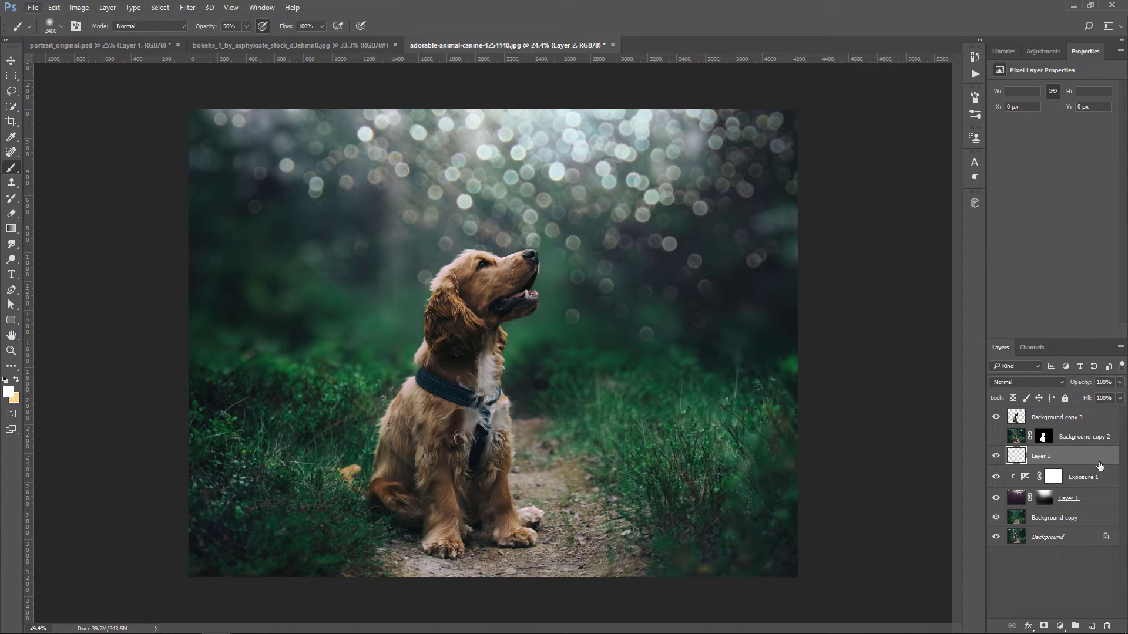
Paint soft white fog across the upper image with the 5000 px soft brush.
click(44, 24)
click(46, 116)
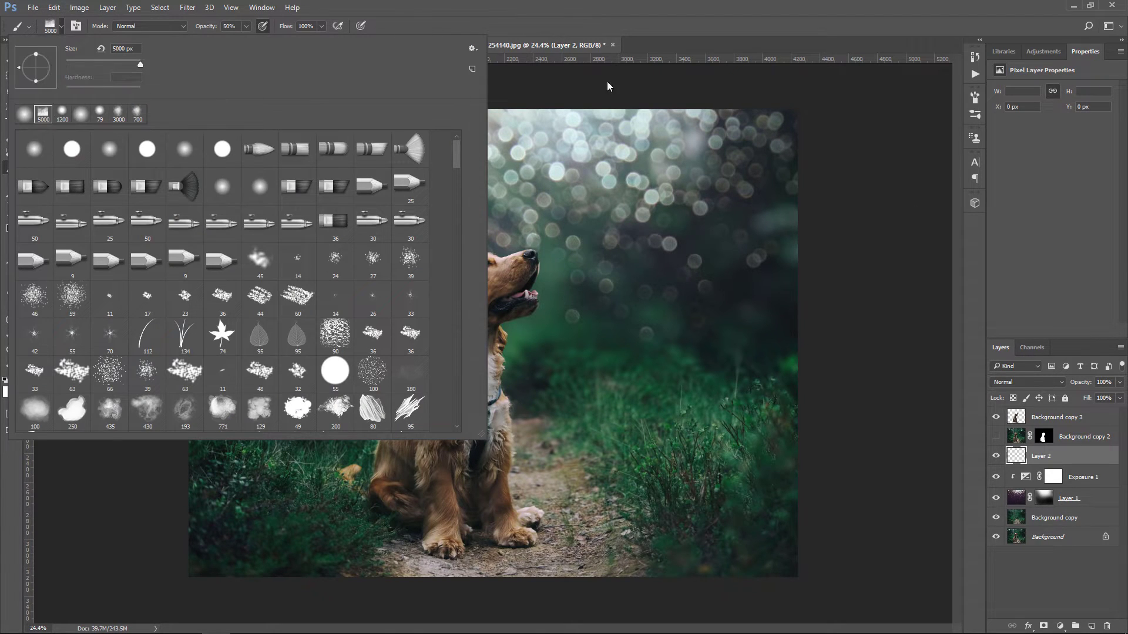
click(633, 2)
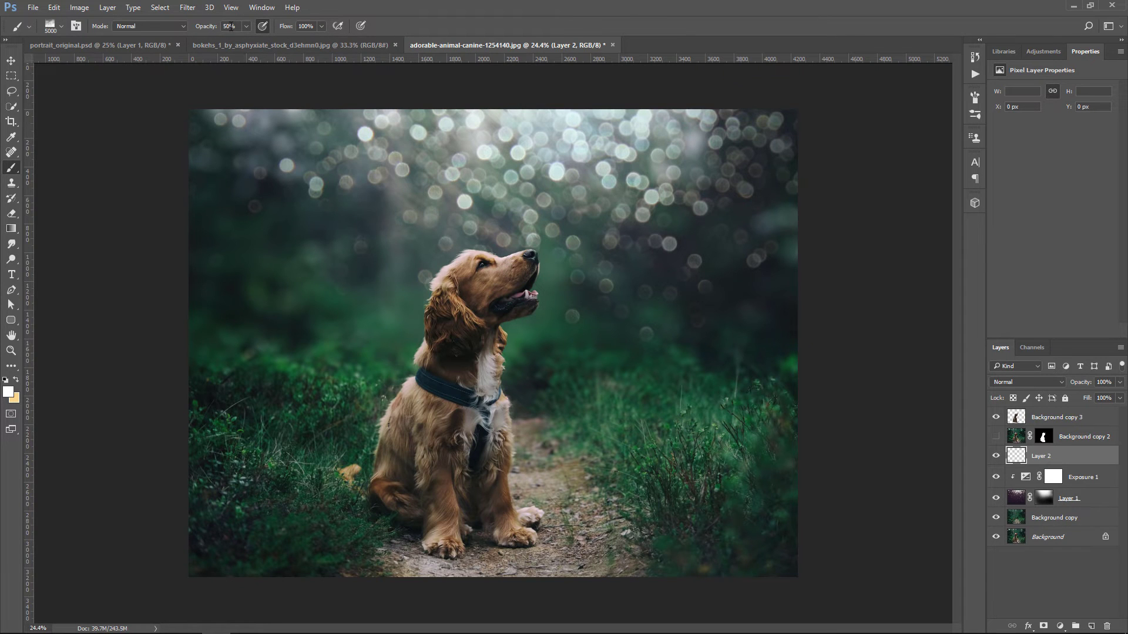
click(13, 395)
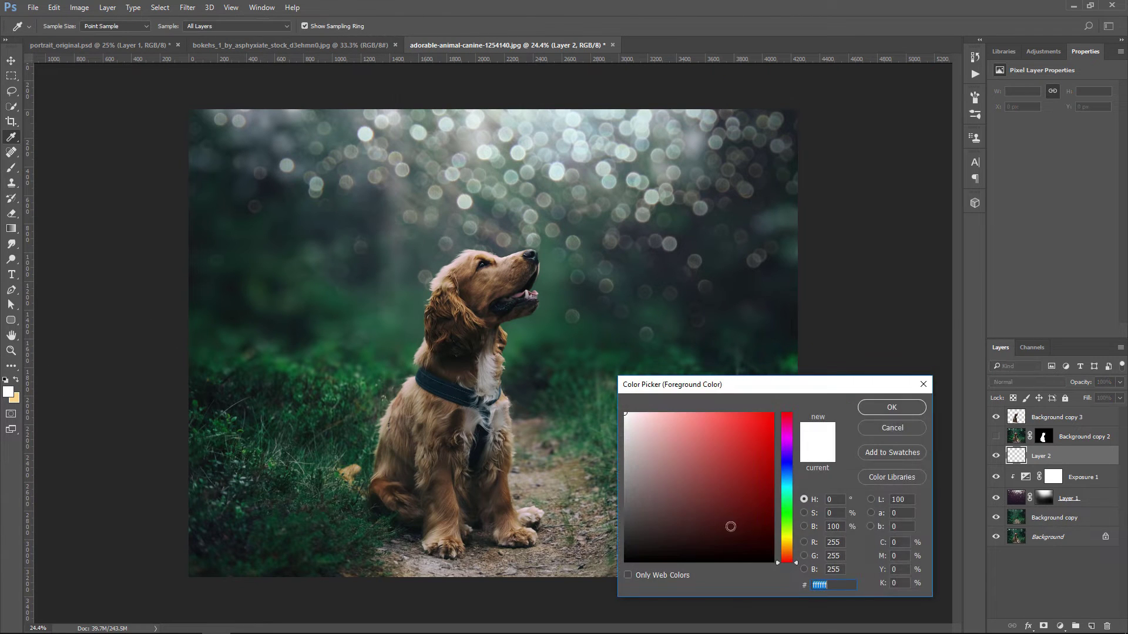
click(893, 409)
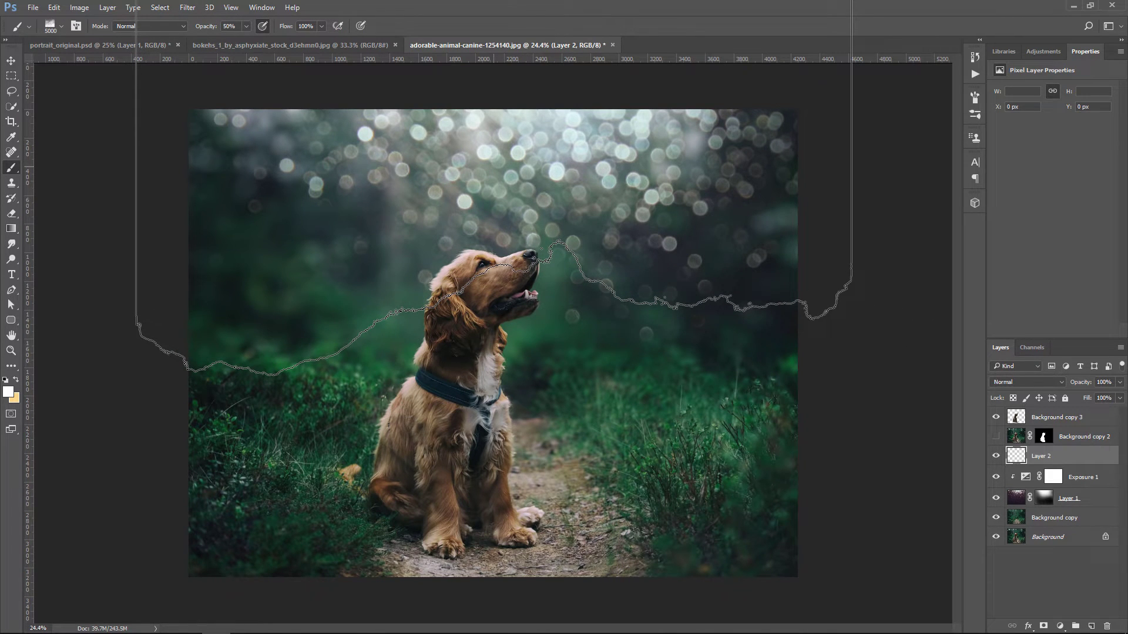
click(493, 118)
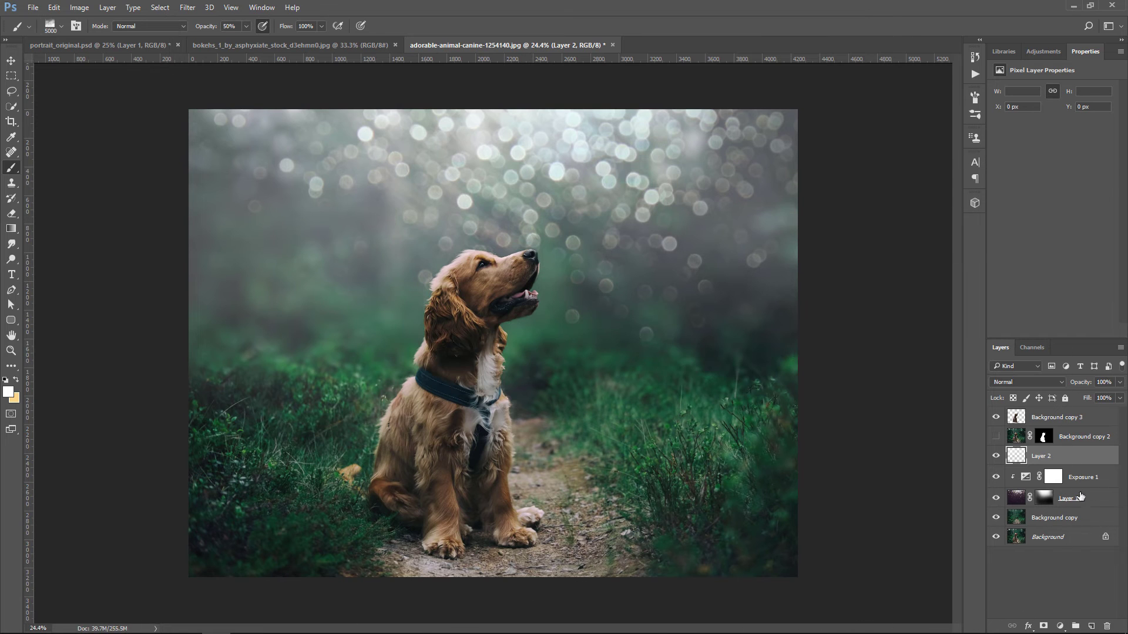
Lower Layer 2's opacity to 58% and select the Background copy 3 dog layer.
click(1120, 383)
drag(1119, 397, 1110, 398)
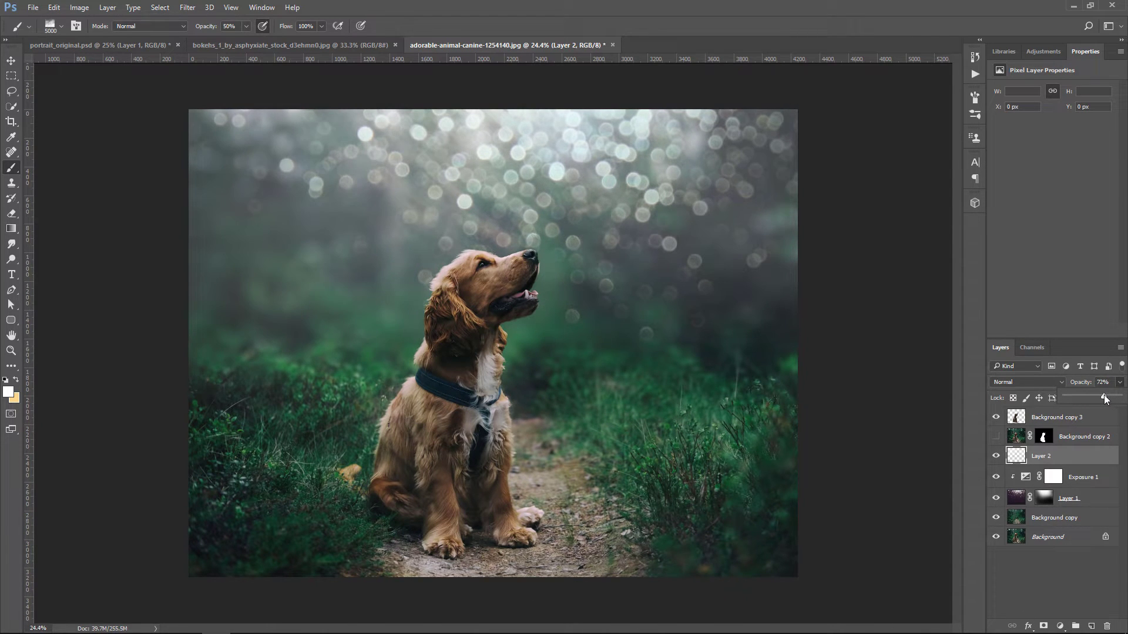
drag(1105, 395, 1103, 396)
key(v)
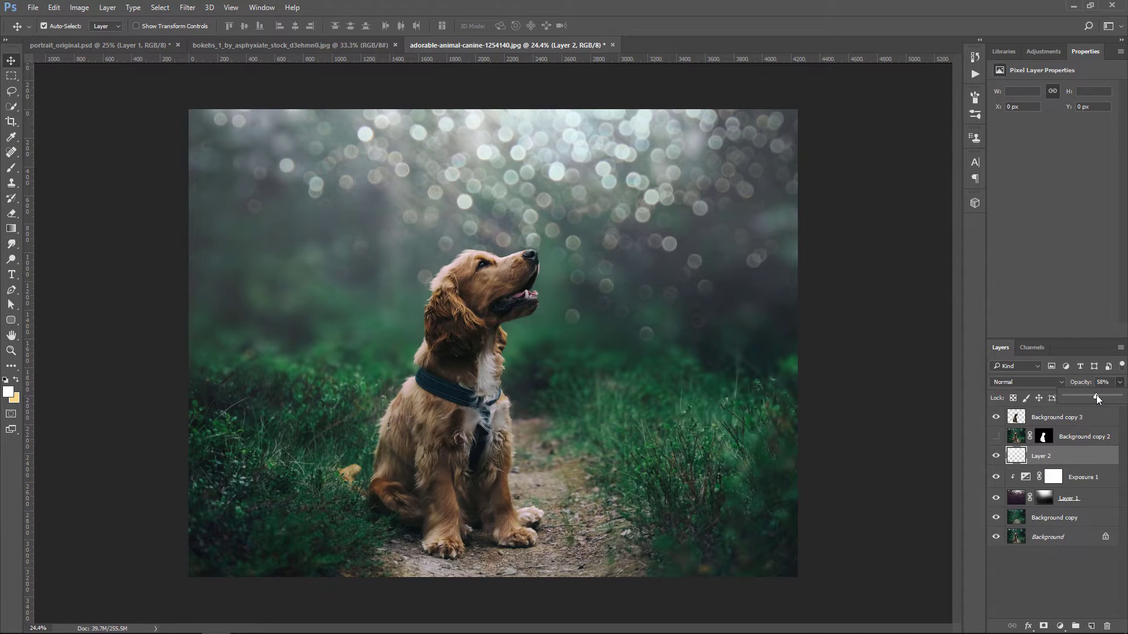
click(1065, 419)
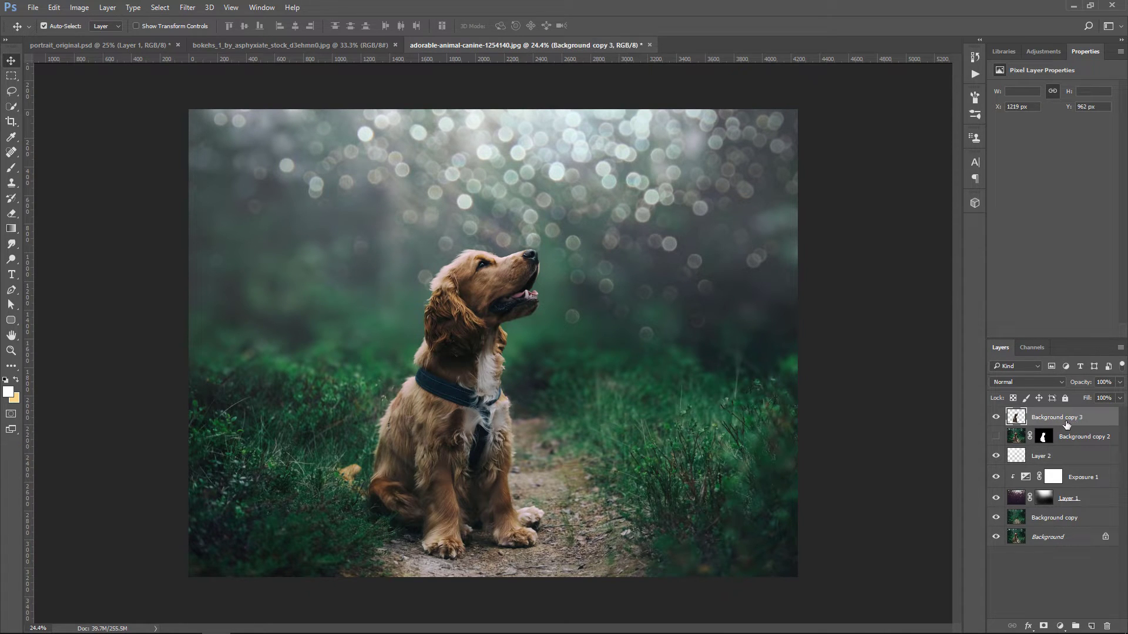
Camera Raw the dog: Clarity +48, Highlights −39, Shadows +38, Whites −36, Blacks +35.
click(187, 8)
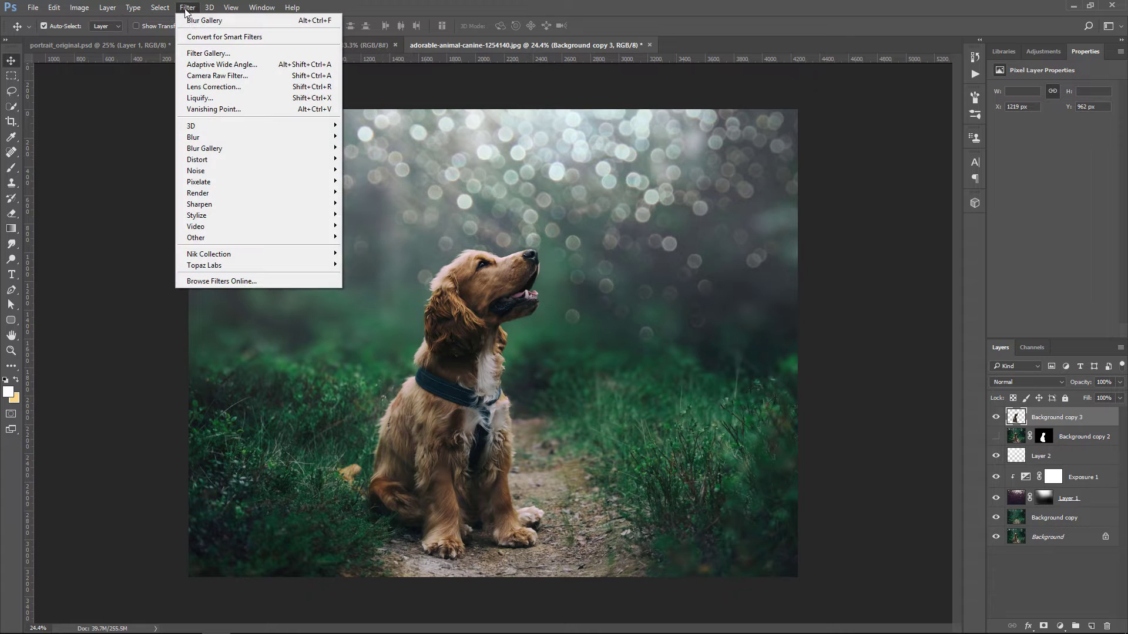
click(241, 76)
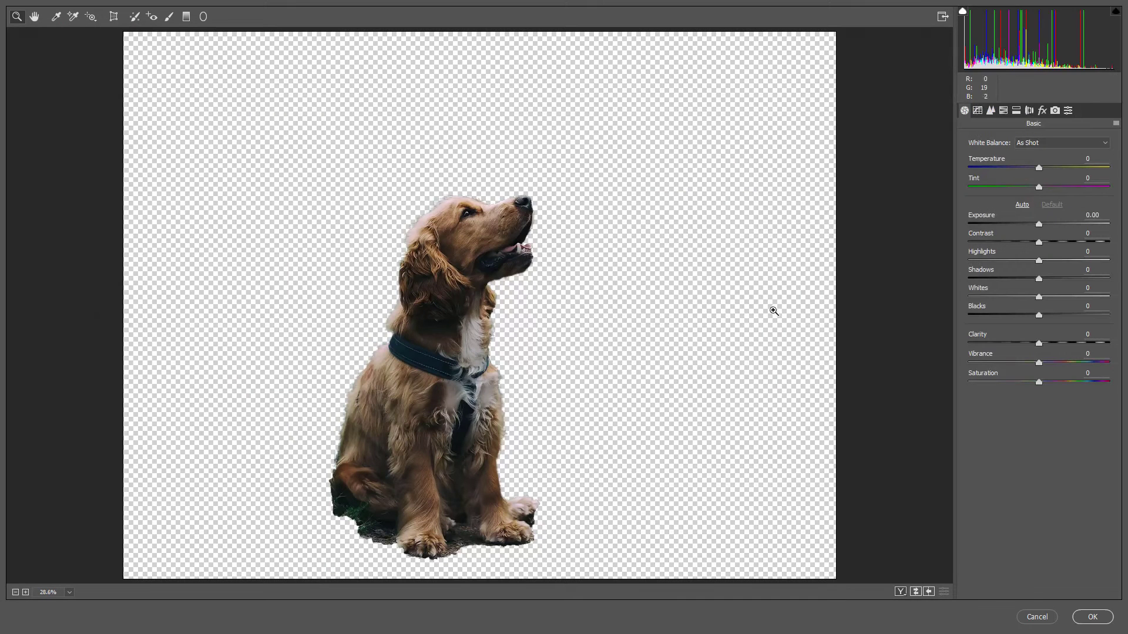
drag(1039, 344, 1073, 347)
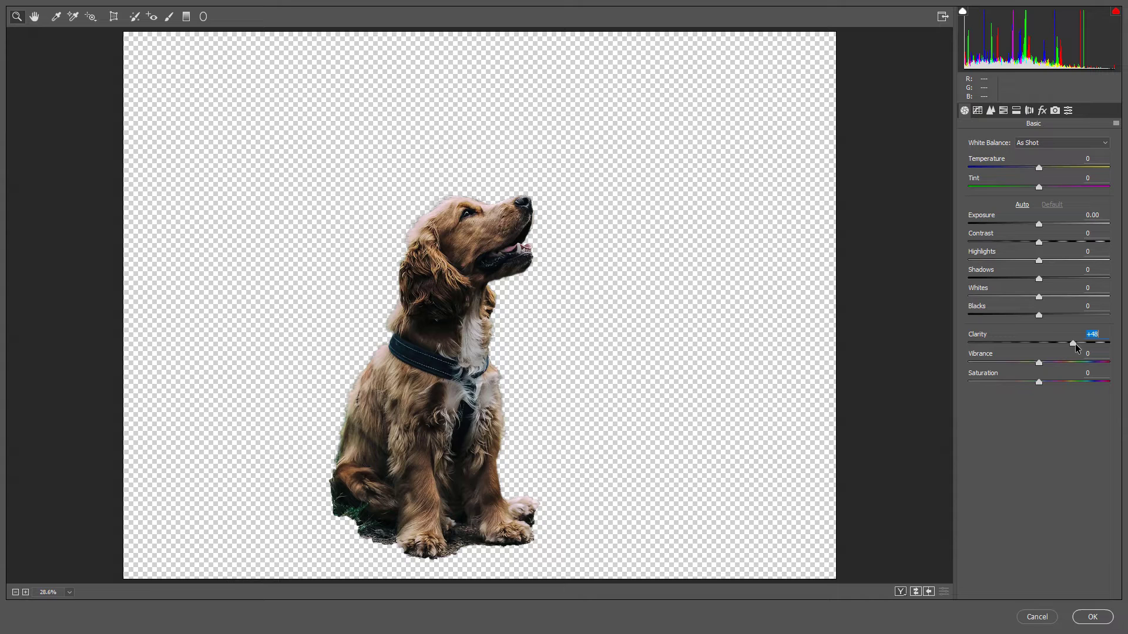
mouse_move(1040, 315)
mouse_down()
mouse_move(1063, 315)
mouse_move(1014, 297)
mouse_move(1066, 279)
mouse_move(1010, 266)
mouse_up()
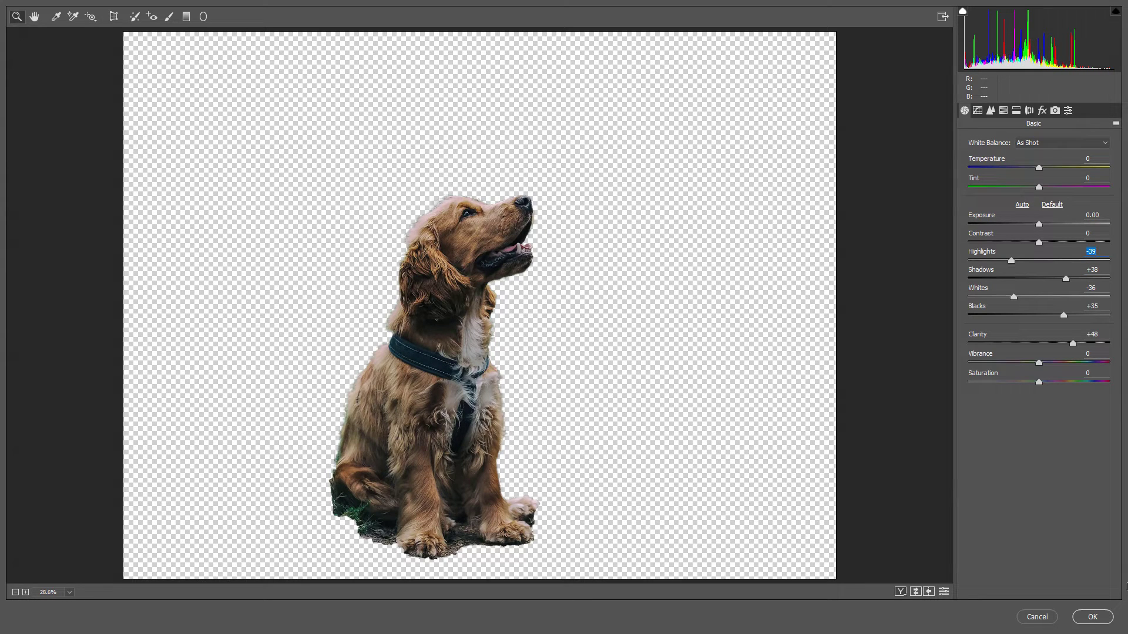
click(1092, 618)
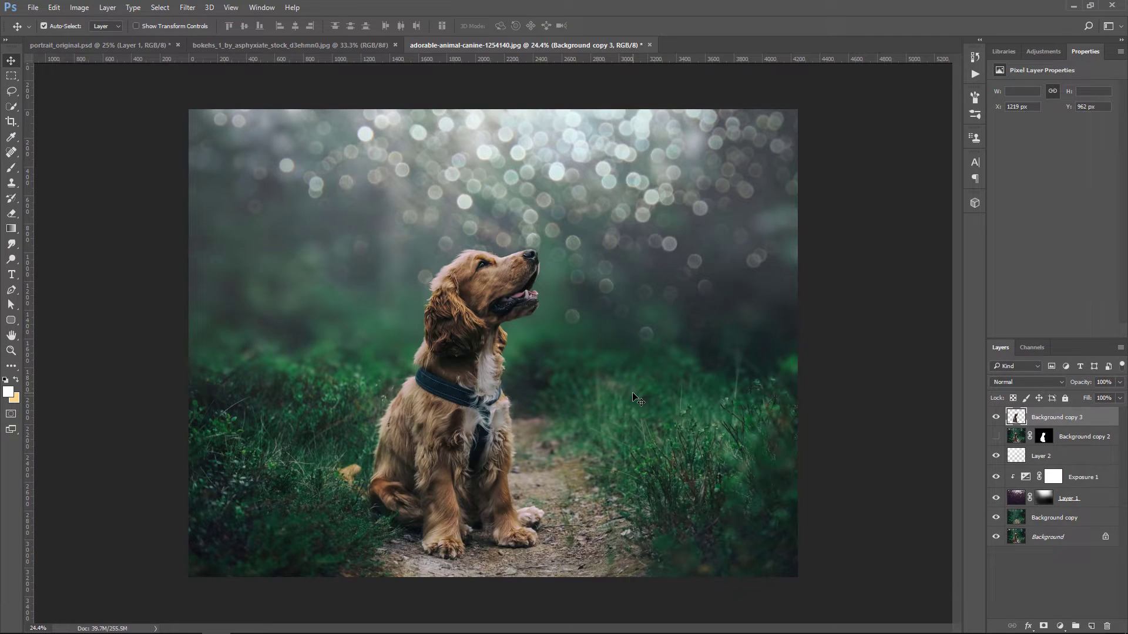
Add Layer 3 in Overlay mode, filled with 50% gray.
key(ctrl)
click(1091, 625)
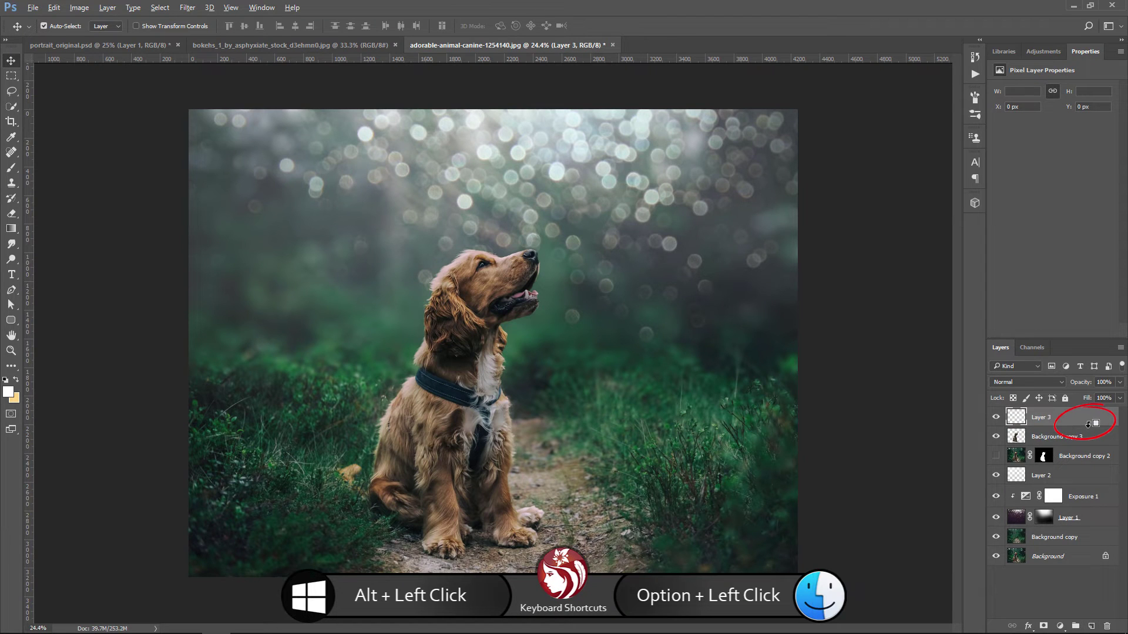
click(1027, 383)
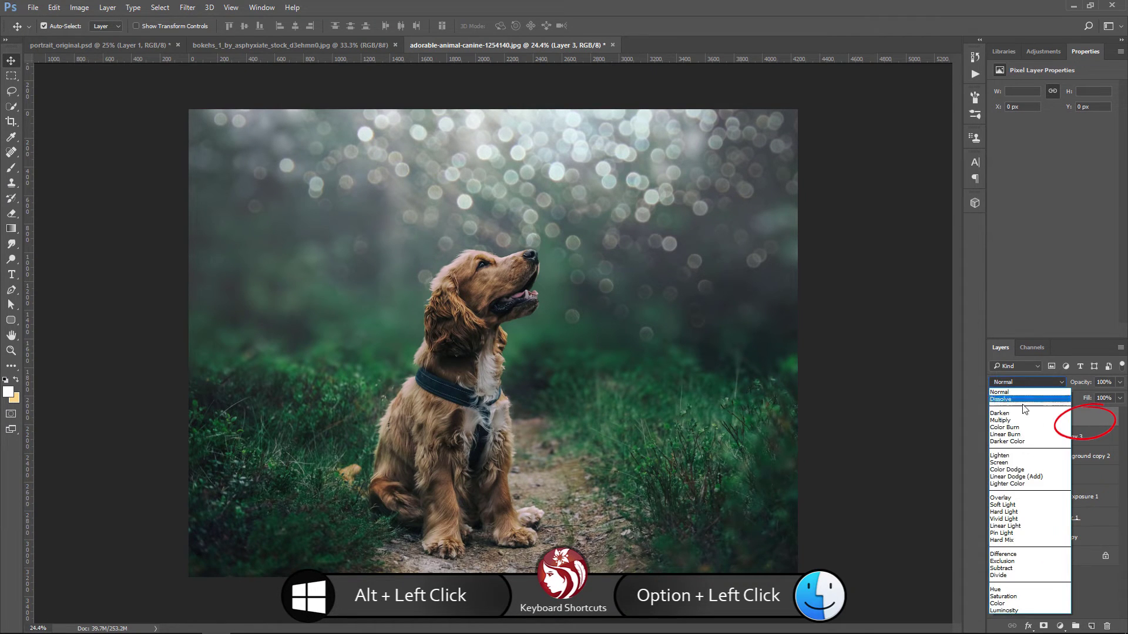
click(1010, 498)
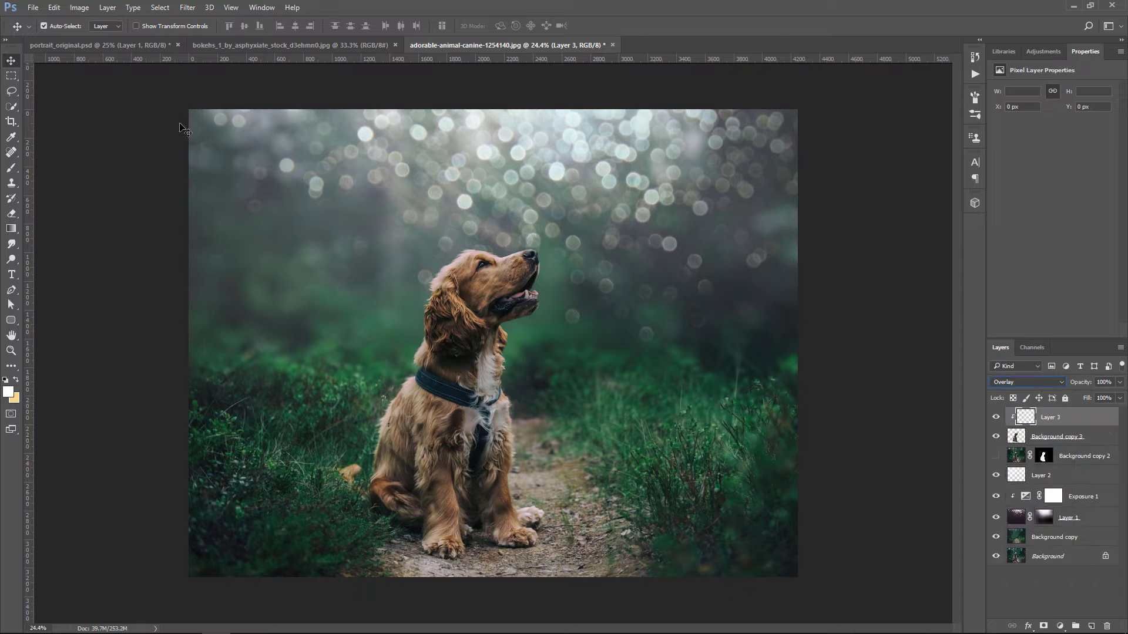
click(54, 7)
click(75, 187)
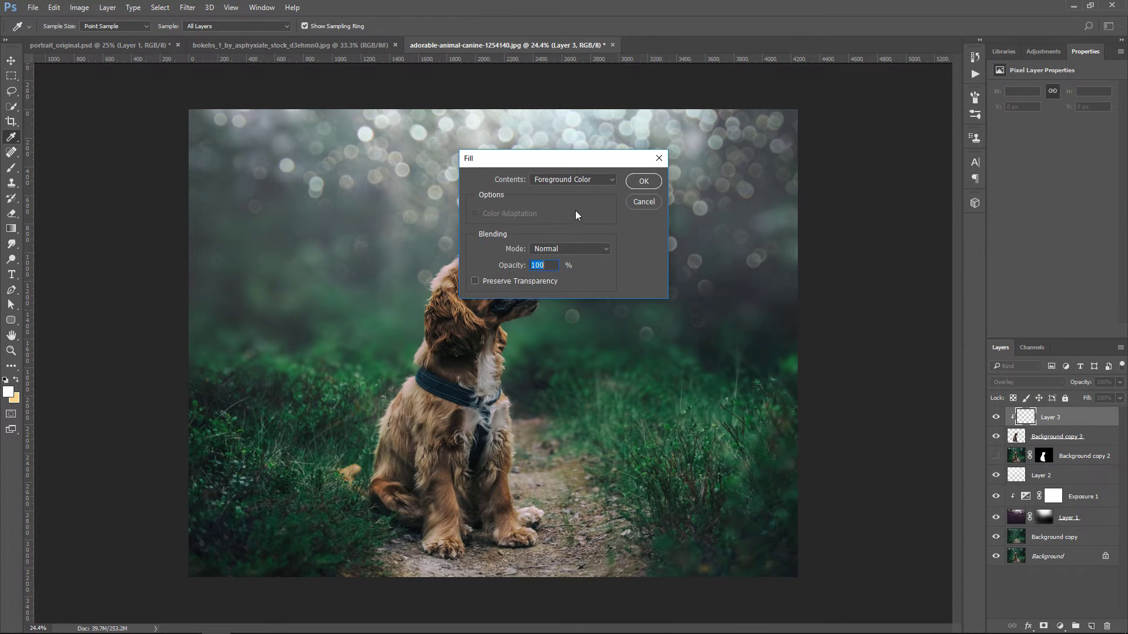
click(587, 180)
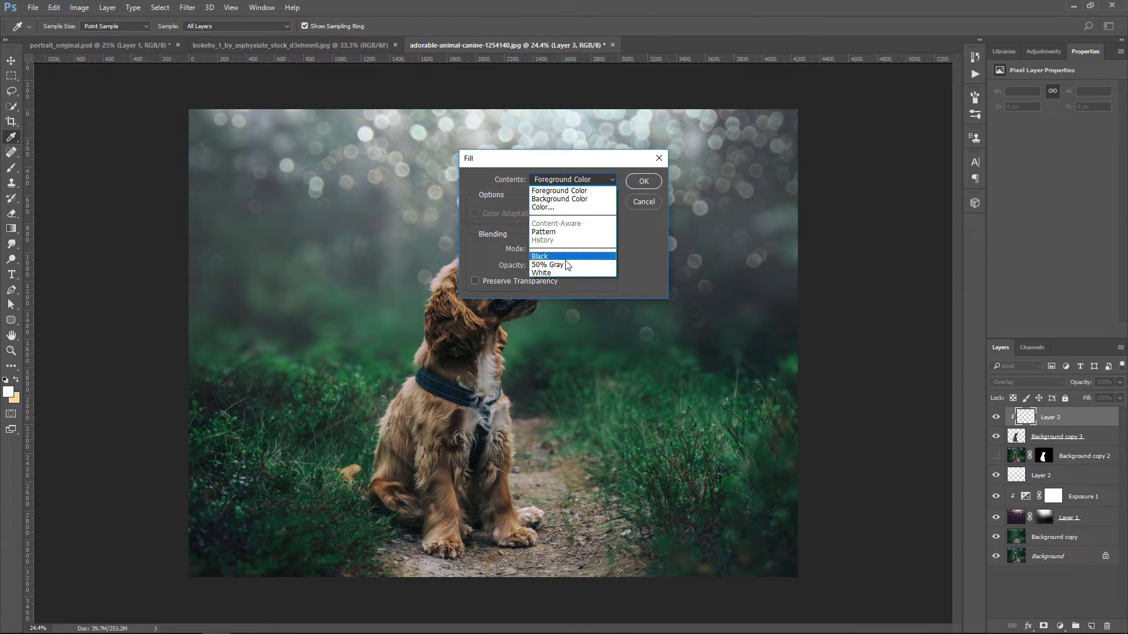
click(564, 265)
click(642, 182)
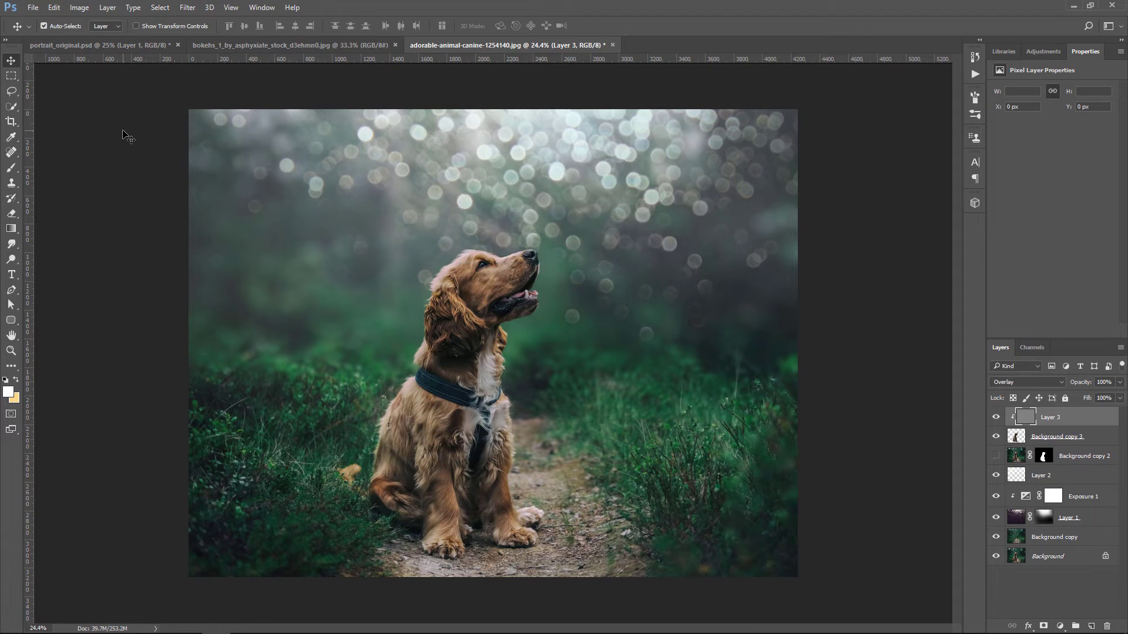
Dodge the dog's head and ear fur with a 300 px brush.
drag(11, 260, 53, 262)
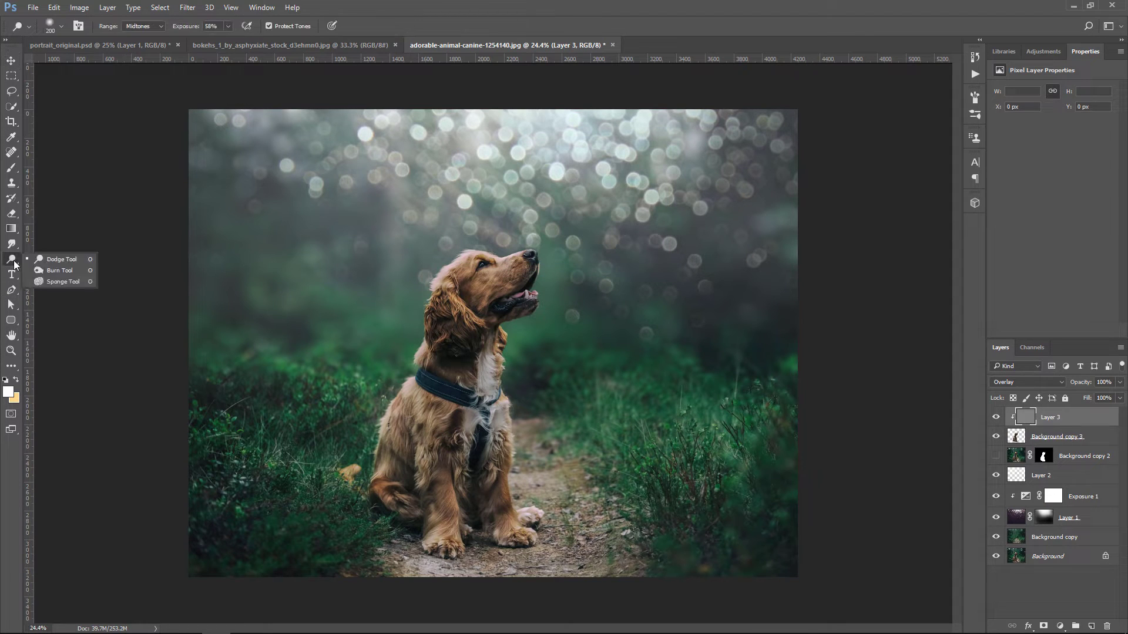
click(53, 262)
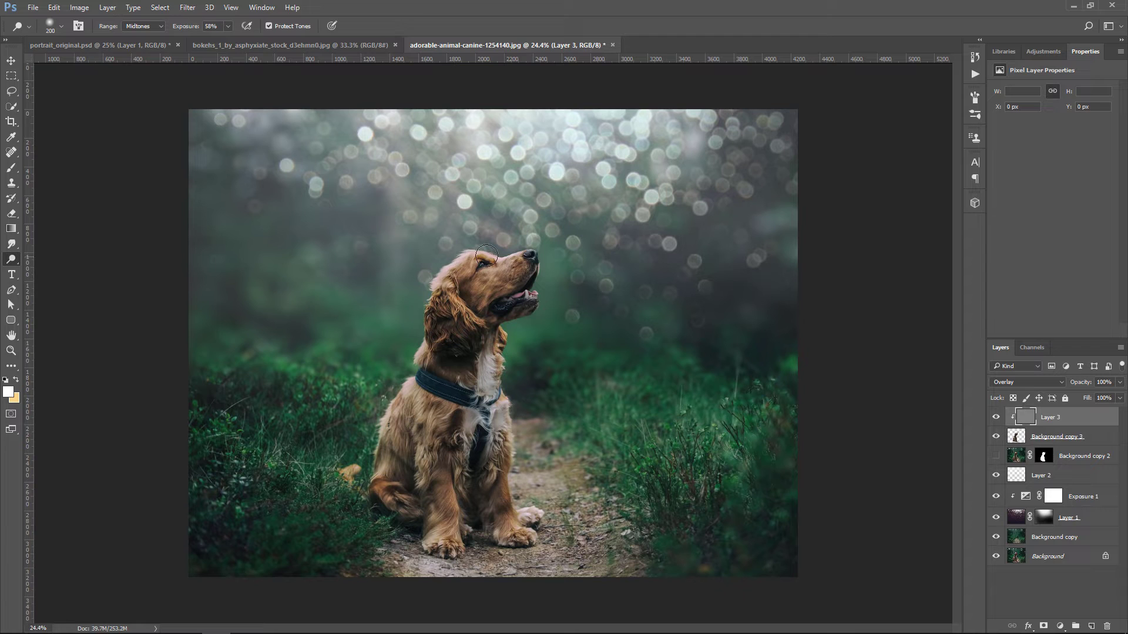
key(bracketright)
key(bracketright)
key(bracketright)
key(bracketleft)
mouse_move(517, 270)
mouse_down()
mouse_move(442, 312)
mouse_move(505, 405)
mouse_move(321, 370)
mouse_up()
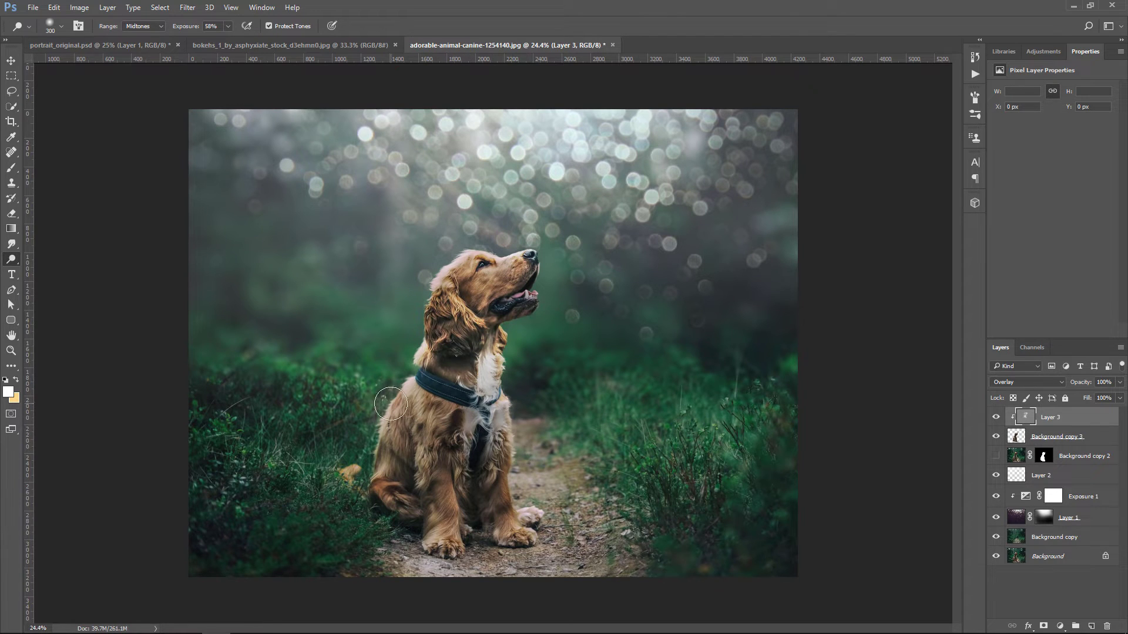
Burn the lower-right grass with a large soft round brush.
right_click(11, 259)
click(47, 271)
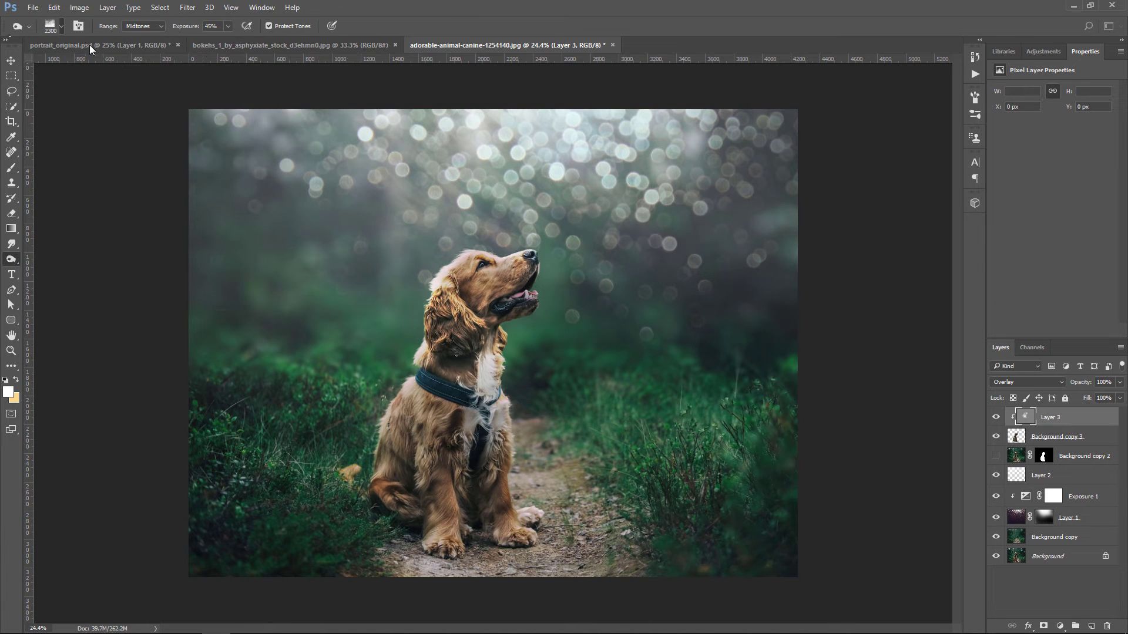
click(56, 26)
double_click(62, 114)
key(bracketleft)
key(bracketleft)
key(bracketleft)
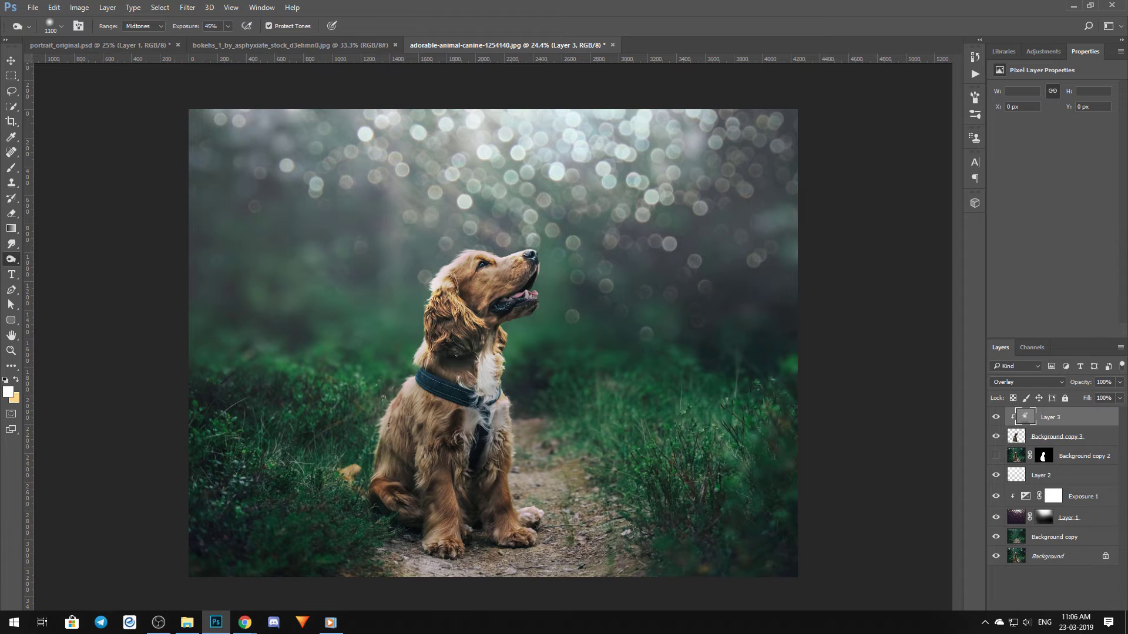
drag(705, 573, 641, 532)
Set Layer 3 to 78% opacity, comparing the image with and without it.
key(v)
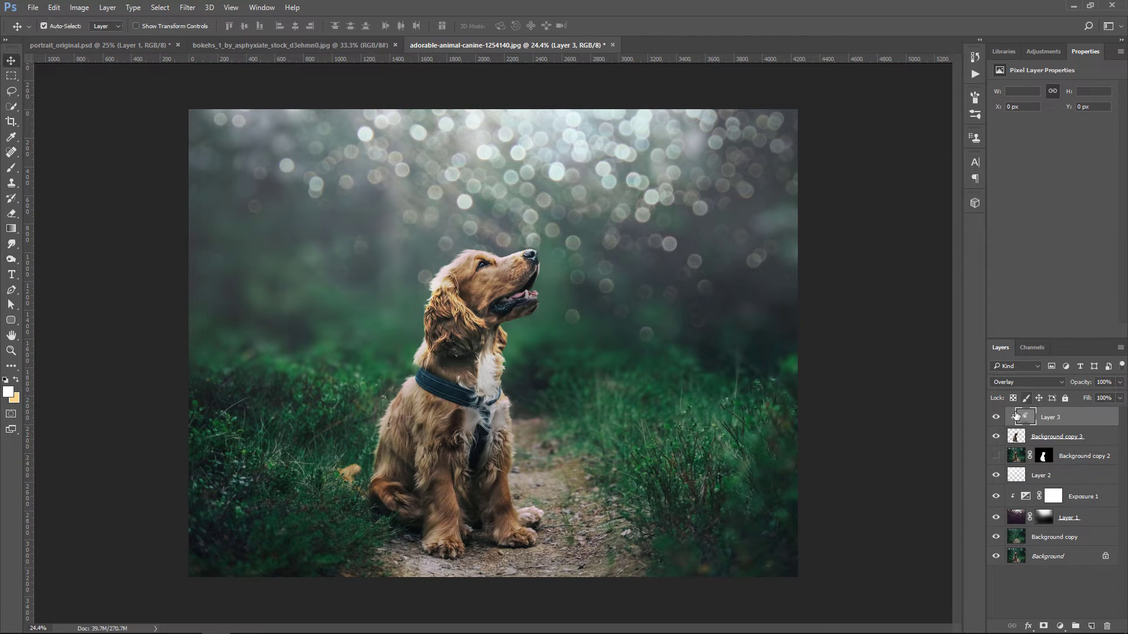
click(997, 418)
click(1120, 382)
drag(1120, 397, 1108, 397)
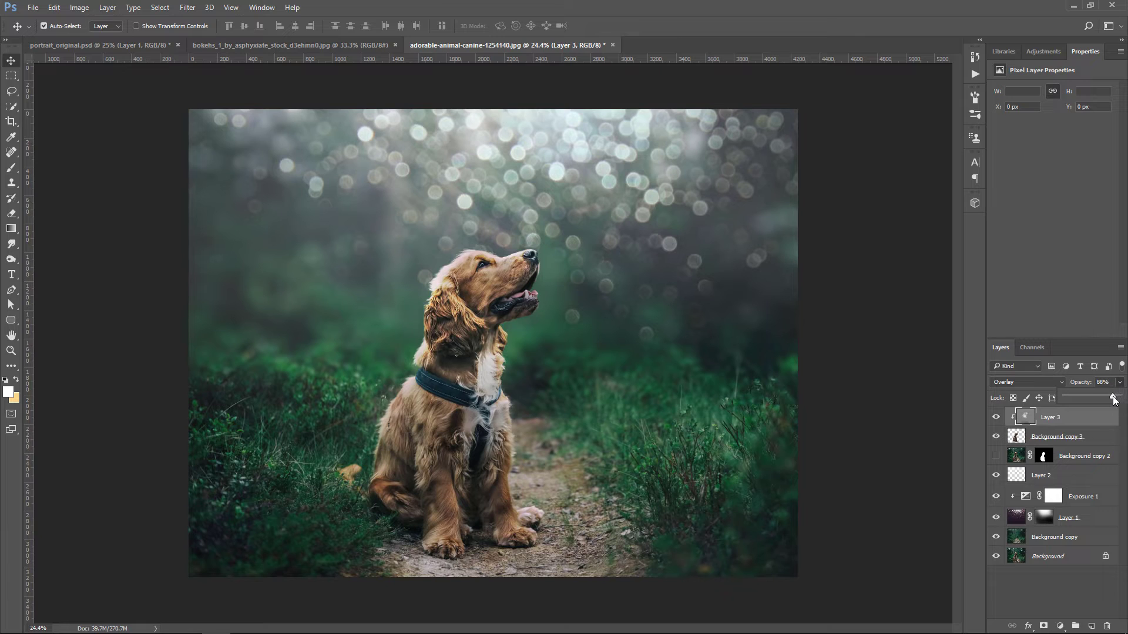
click(998, 418)
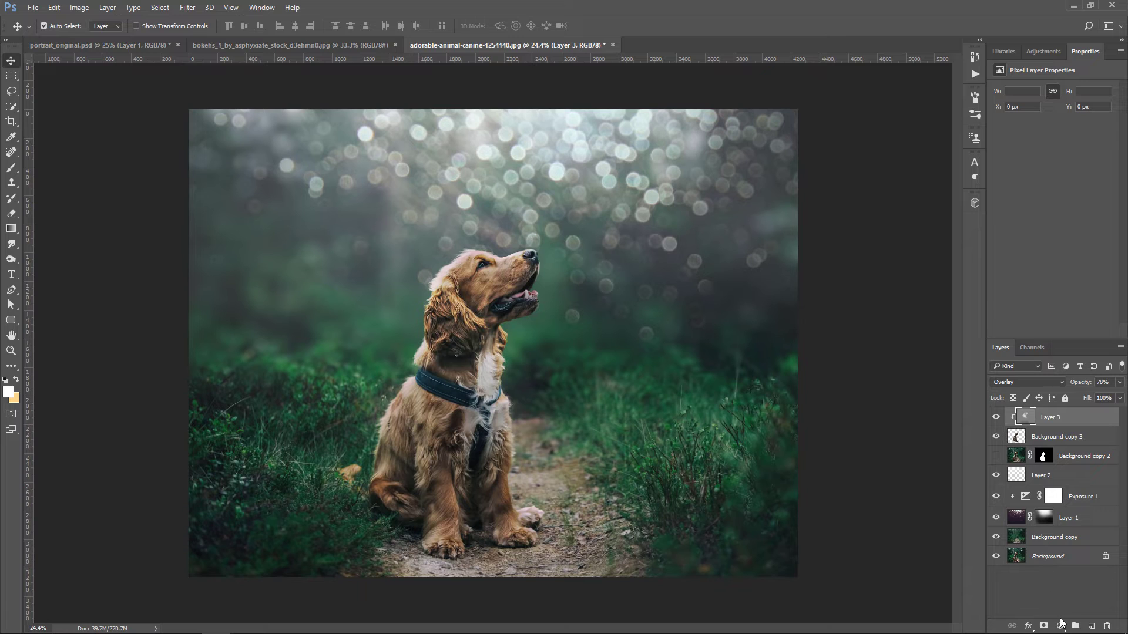
Add a Selective Color layer with Greens at Cyan 100, Magenta 2, Yellow −26, Black −7.
click(1061, 624)
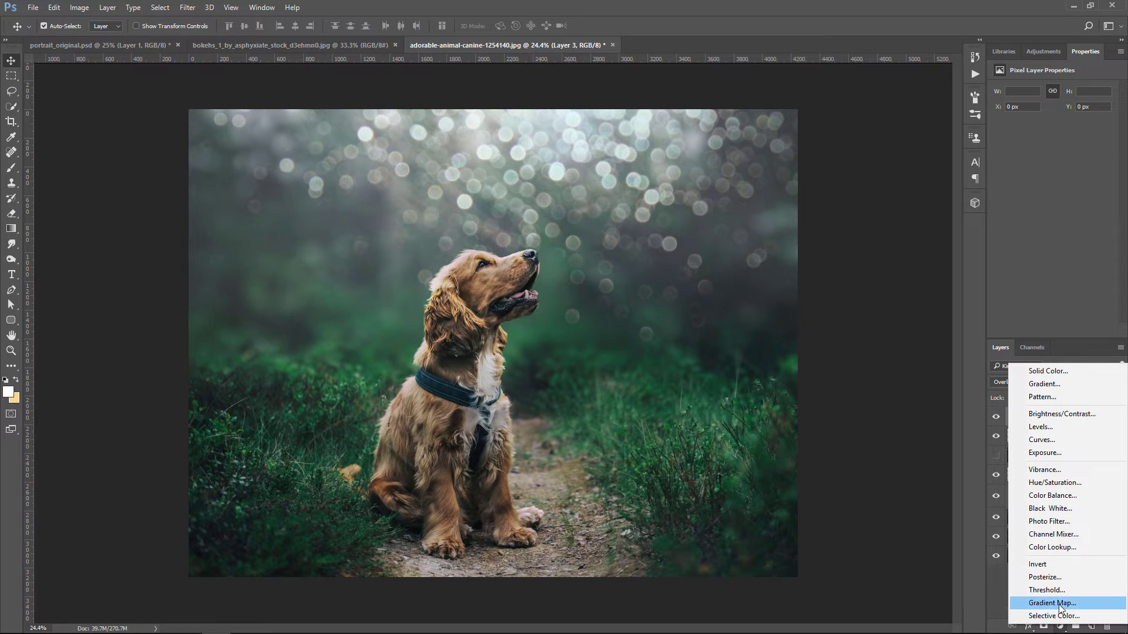
click(1066, 617)
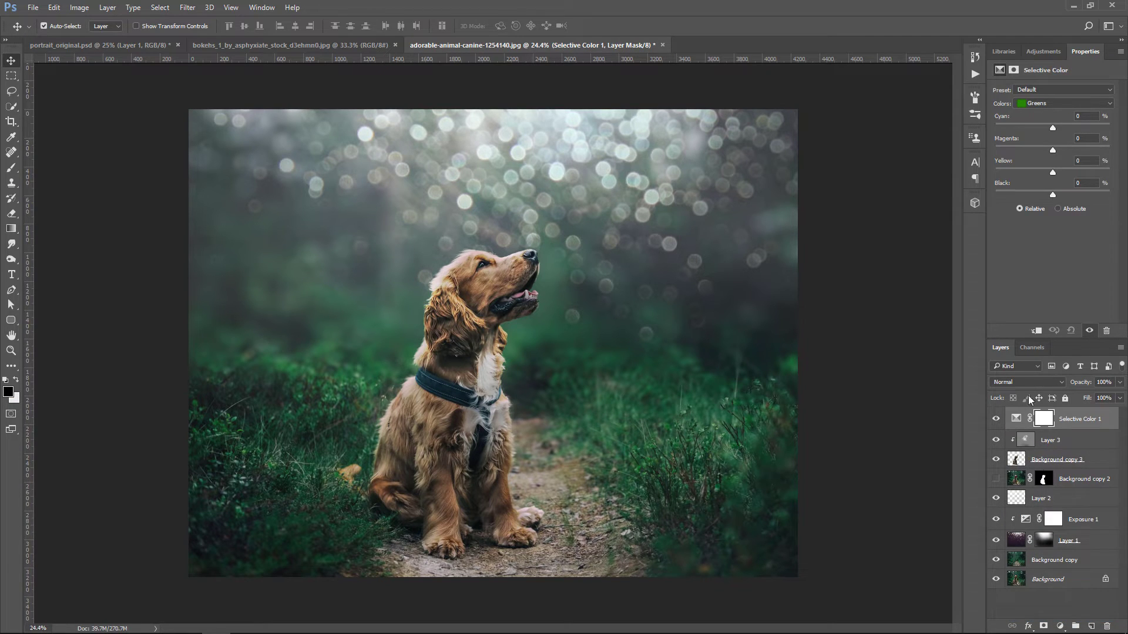
click(1047, 105)
click(1044, 131)
click(1087, 118)
text(100)
text(26)
text(-7)
click(996, 419)
click(996, 419)
Add a gradient fill layer with both gradient colour stops set to black.
click(1061, 627)
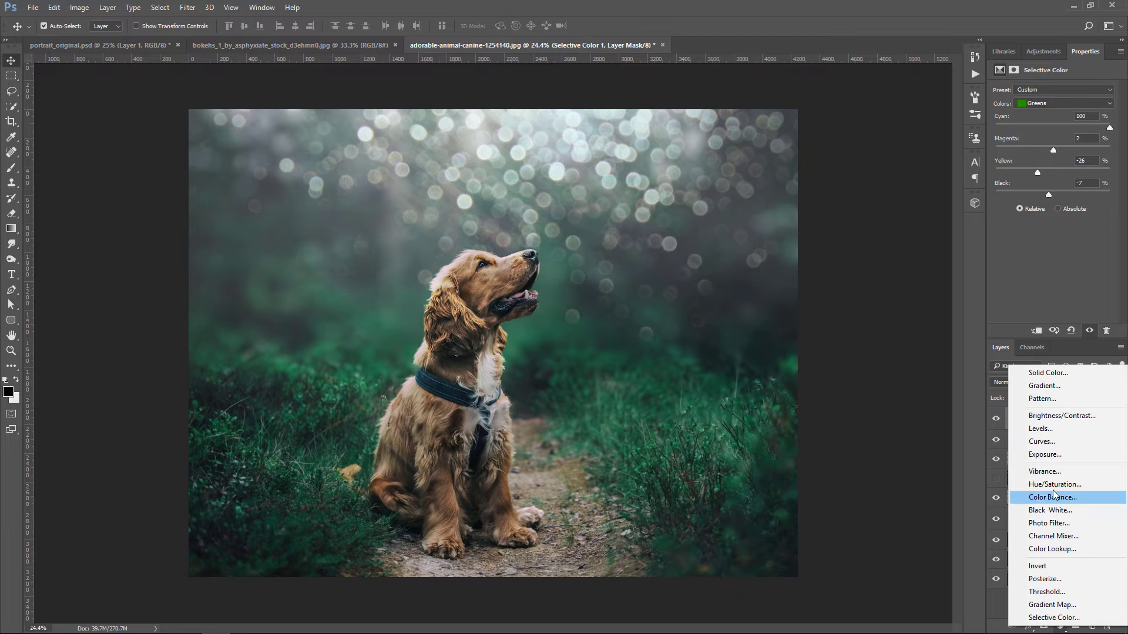
click(1066, 391)
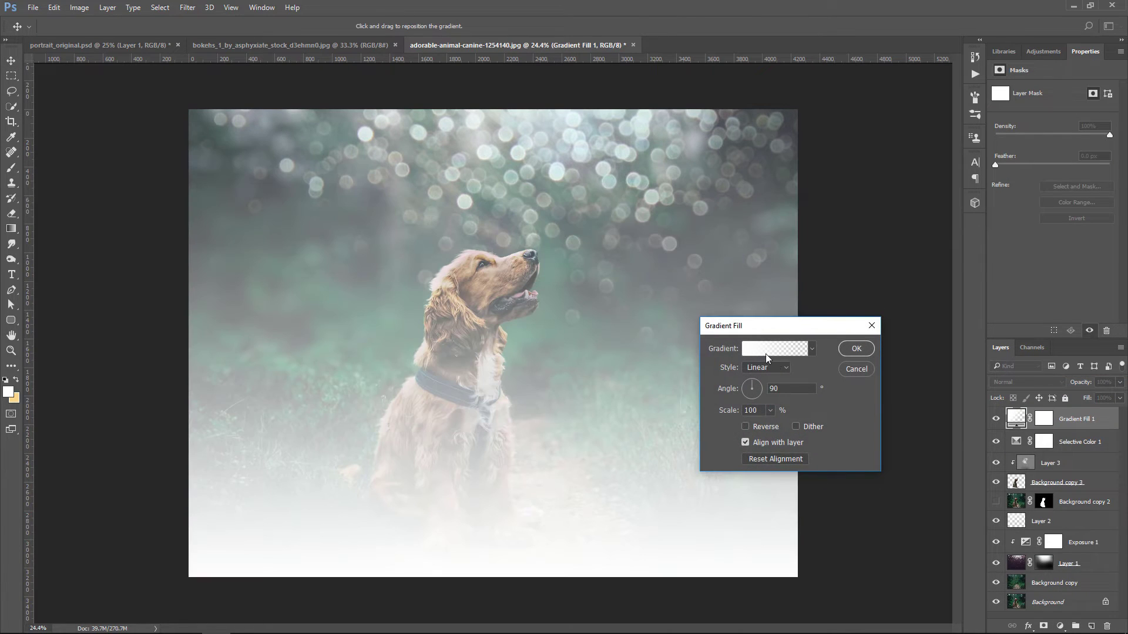
click(770, 349)
click(178, 351)
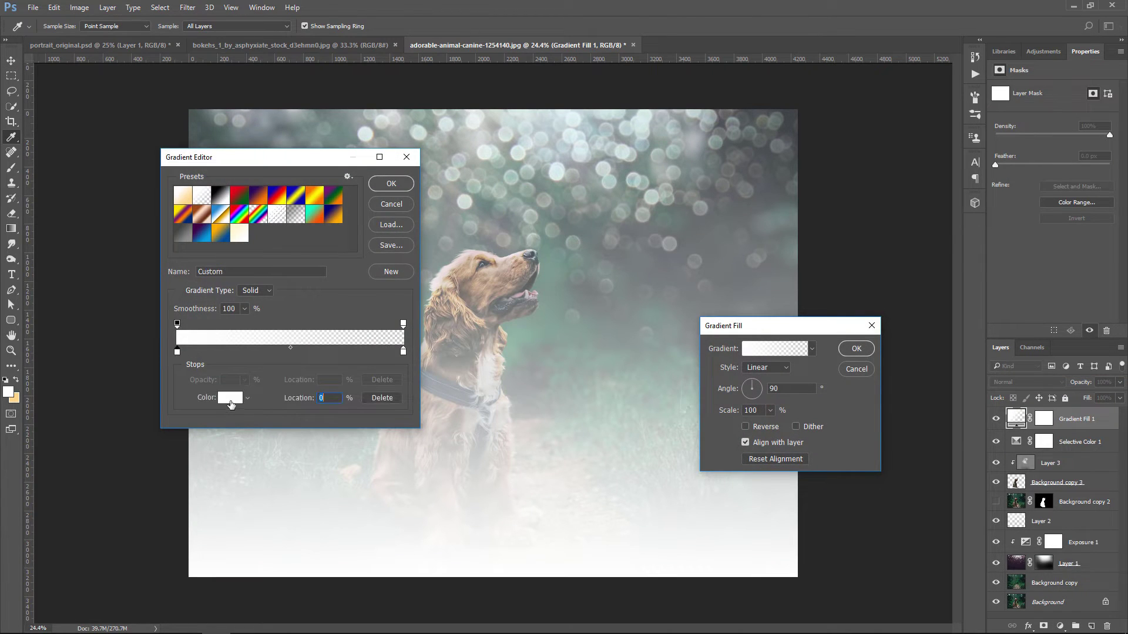
click(230, 400)
drag(640, 549, 603, 594)
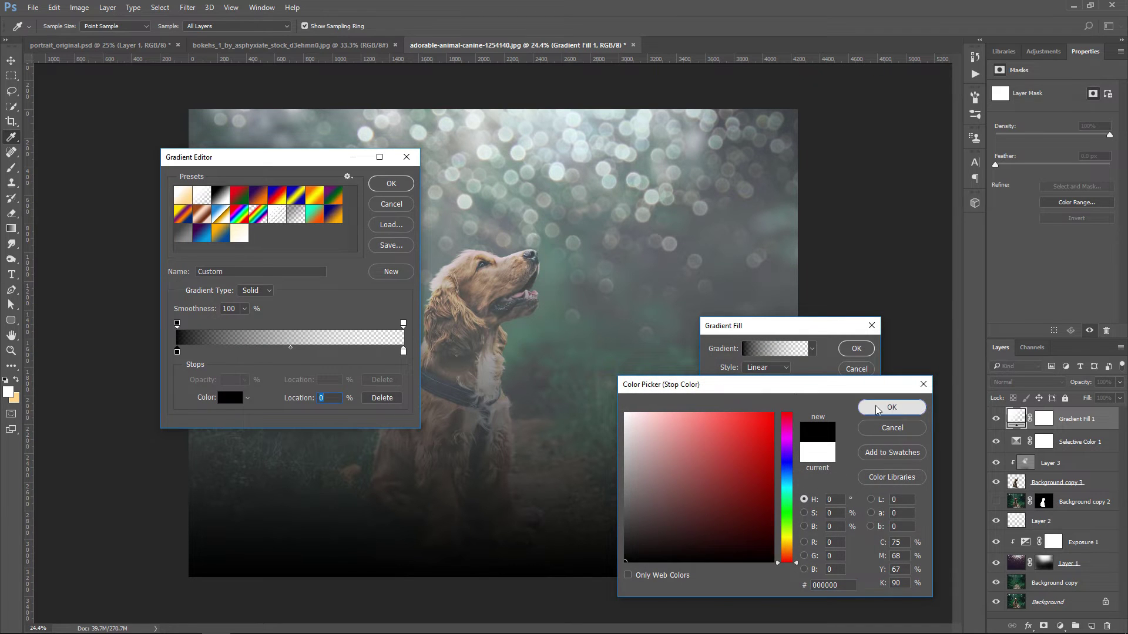
click(891, 408)
click(403, 352)
click(234, 398)
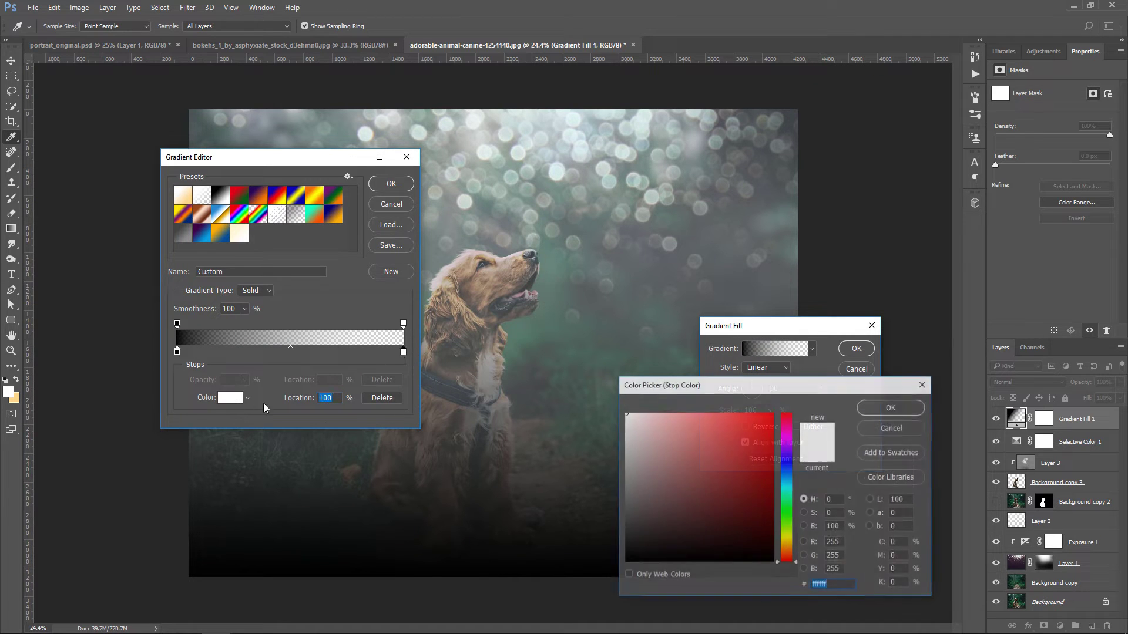
drag(663, 540, 617, 587)
click(891, 409)
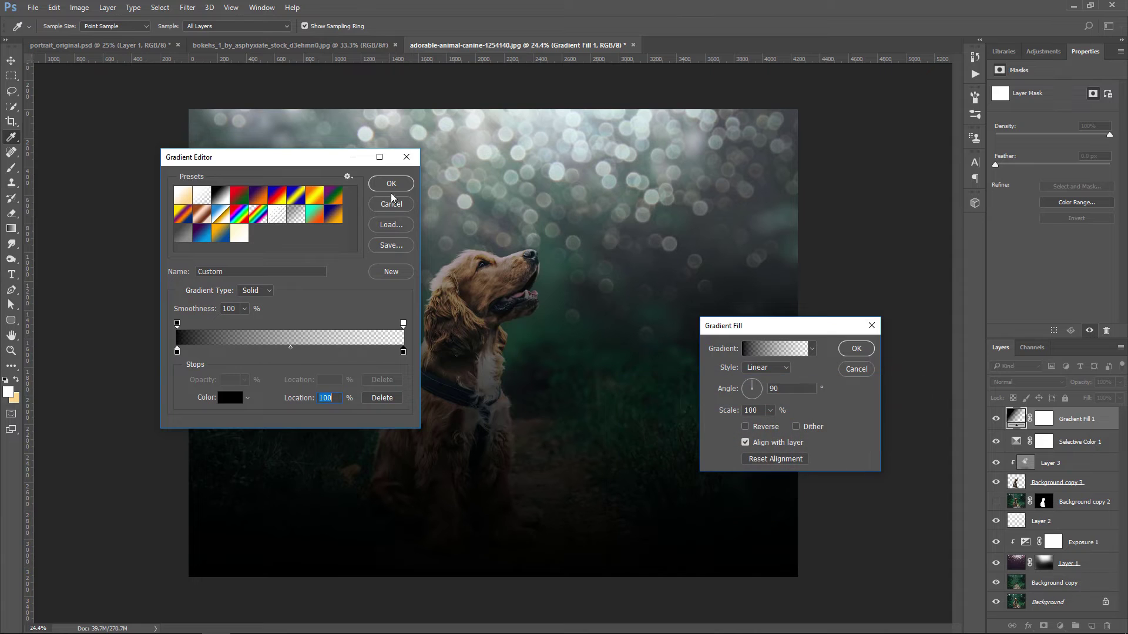
click(393, 184)
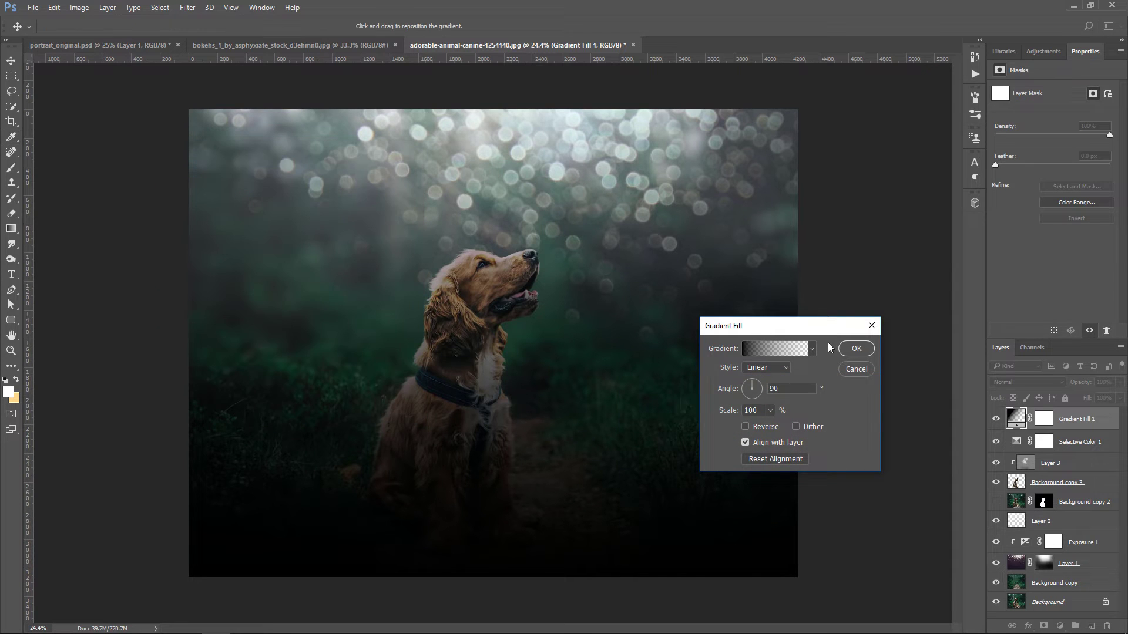
click(858, 348)
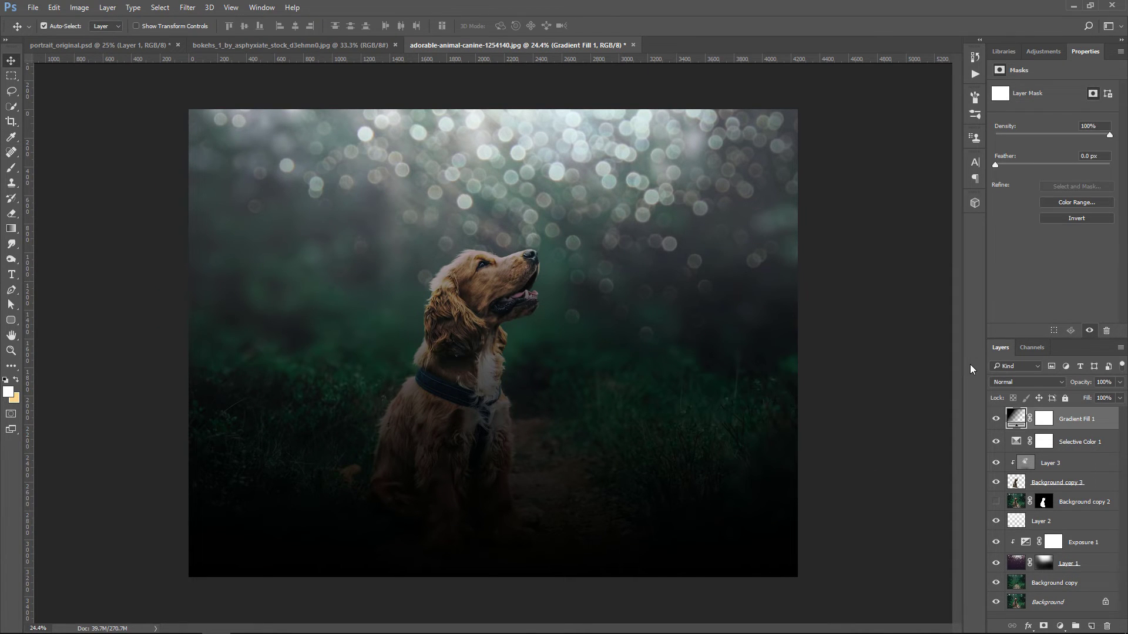
Blend the gradient fill layer in Soft Light at 15% opacity.
click(1034, 382)
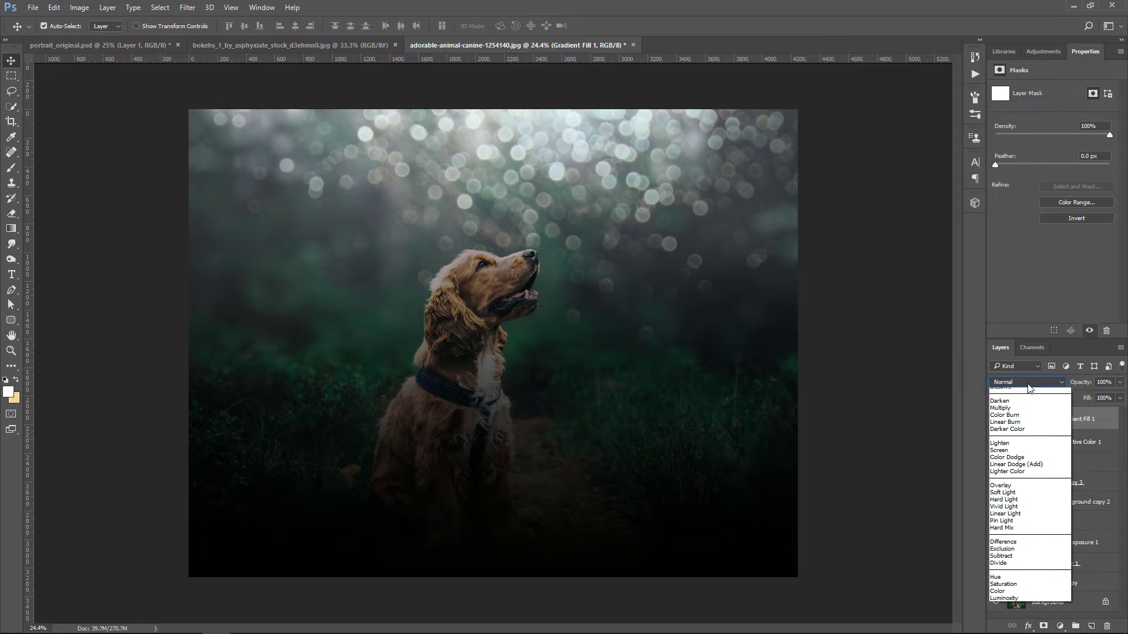
click(1015, 507)
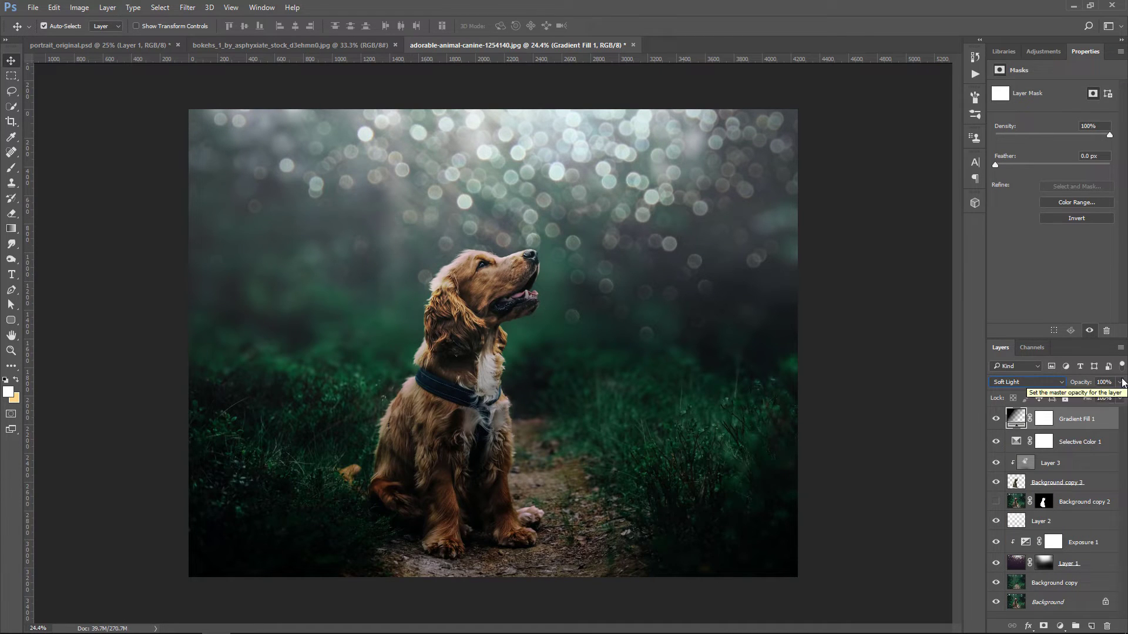
drag(1122, 382, 1079, 403)
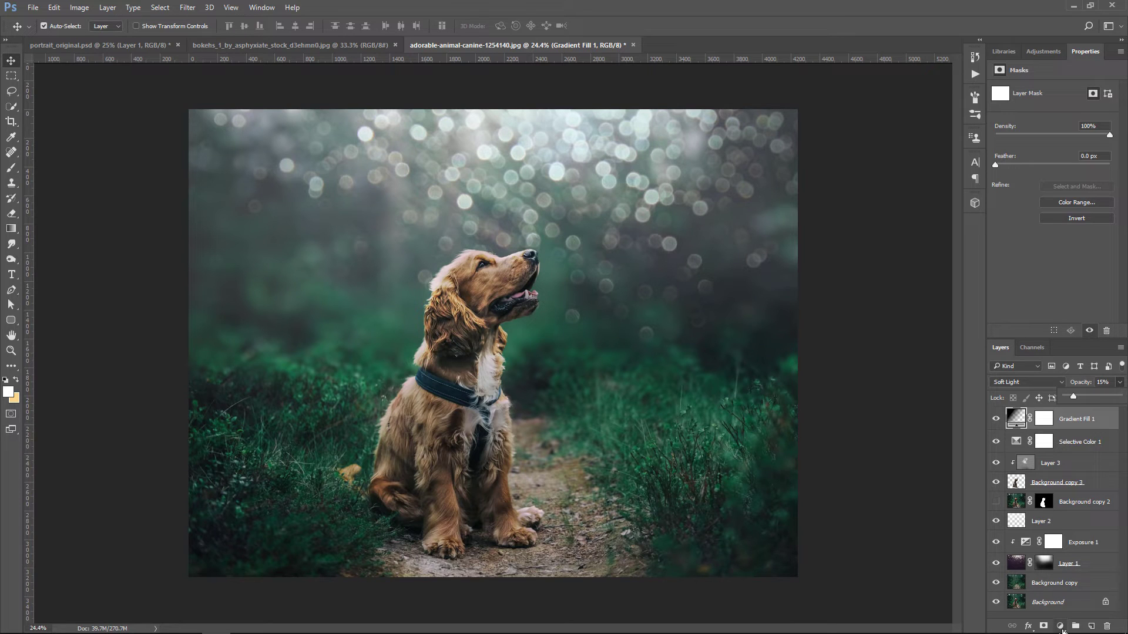
Add a Brightness/Contrast layer with Brightness 24 and Contrast 15, toggling it to compare.
click(1061, 626)
click(1074, 419)
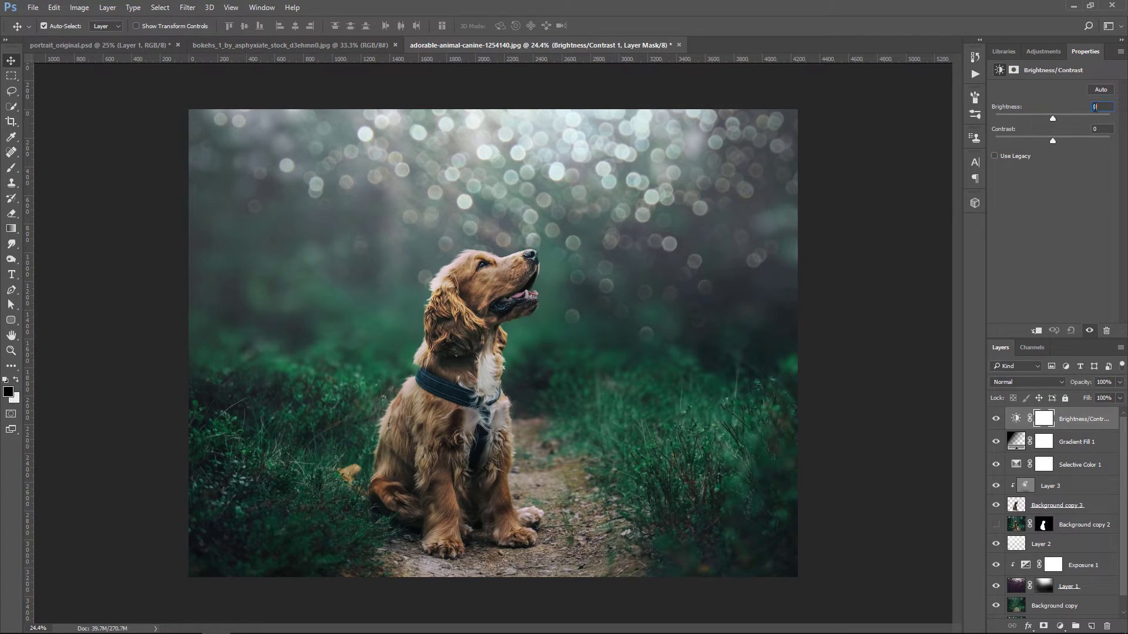
text(24)
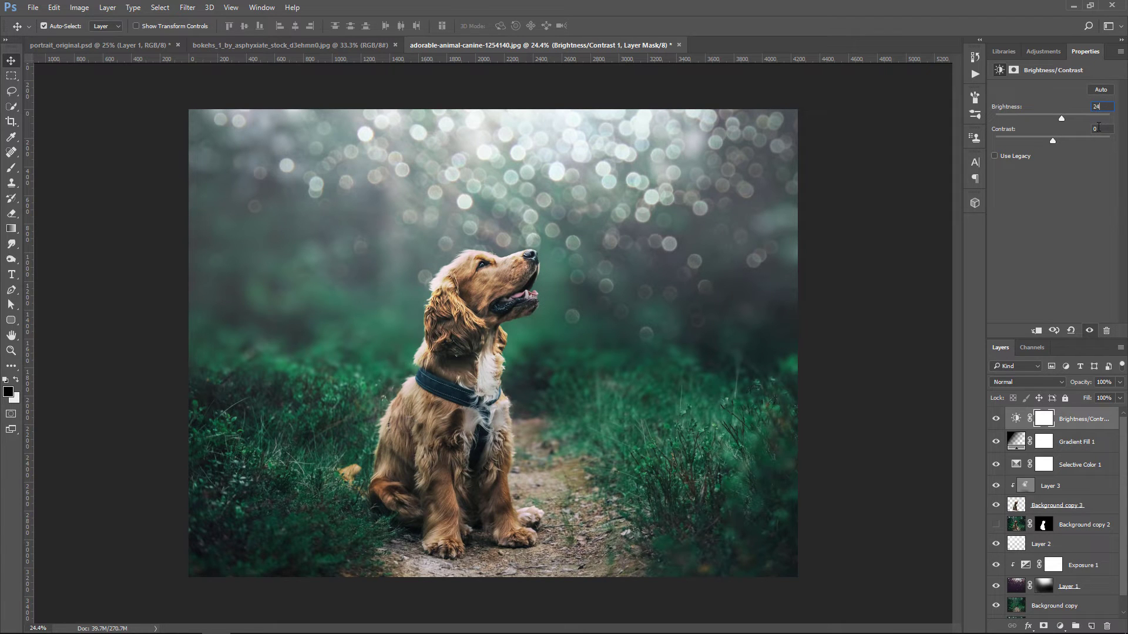
text(15)
click(996, 418)
click(1061, 626)
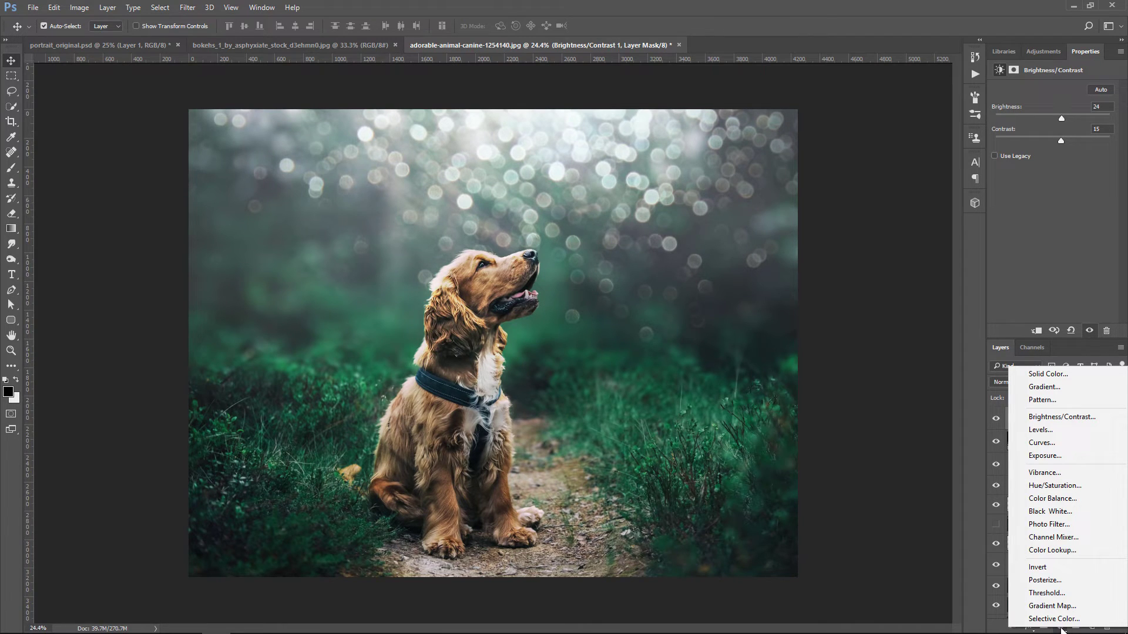
Add a Color Lookup layer using HorrorBlue.3DL, faded to about 32% opacity.
click(1078, 550)
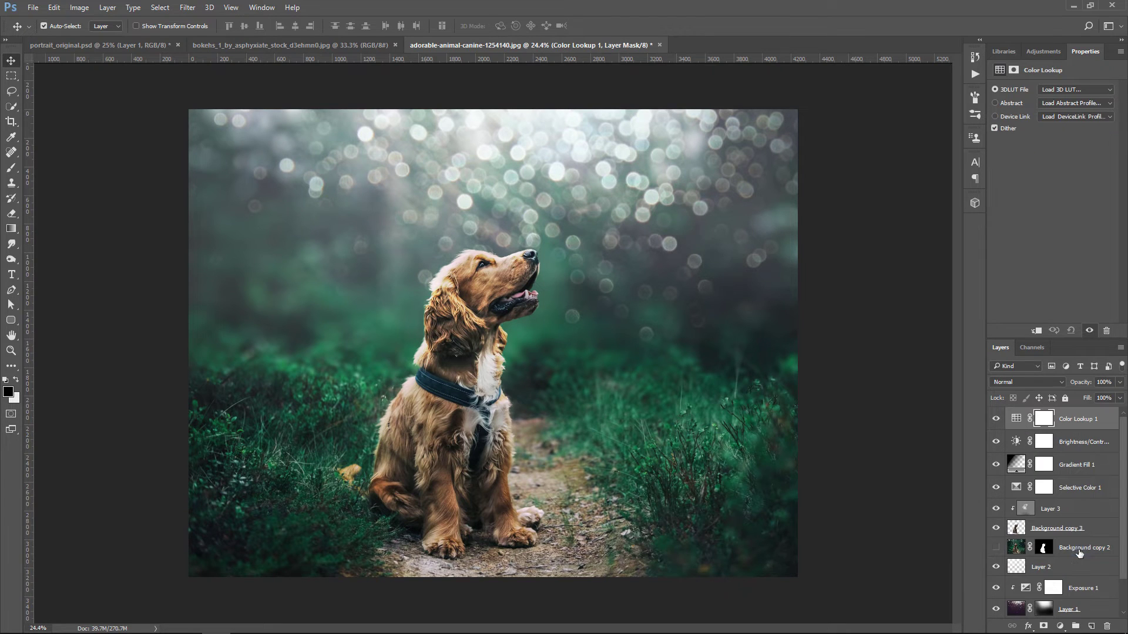
click(1075, 89)
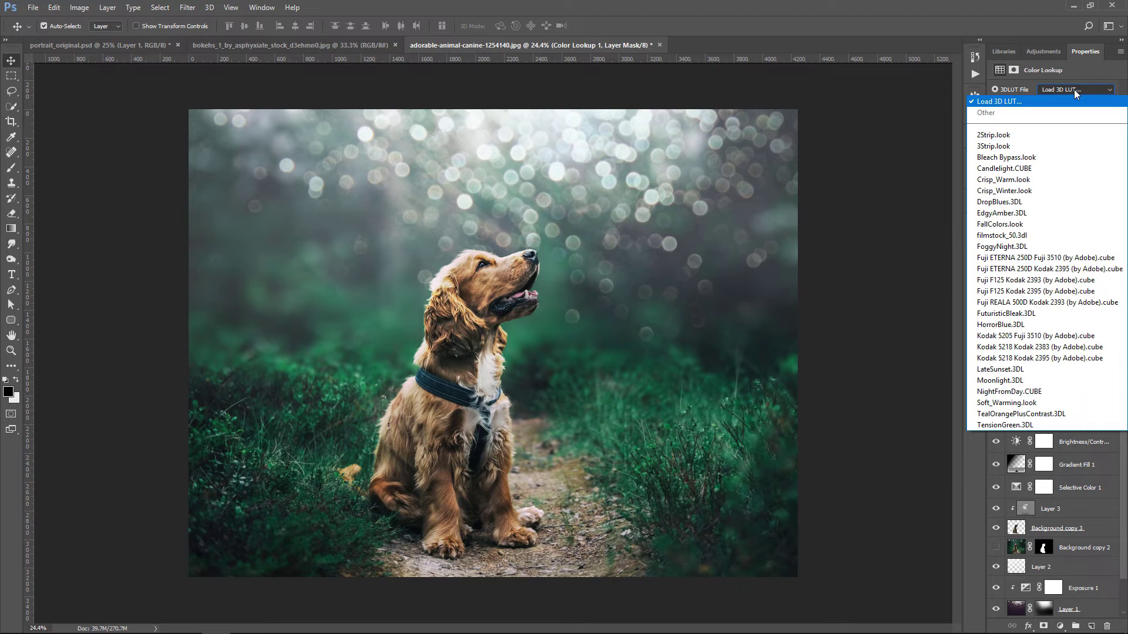
click(1022, 324)
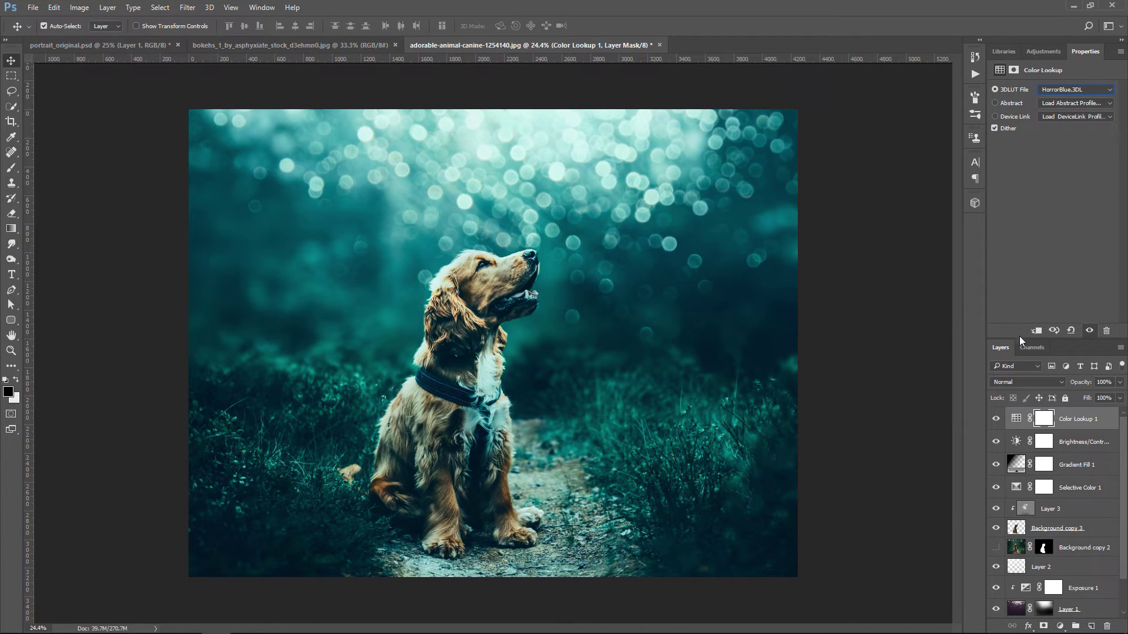
click(1121, 385)
drag(1121, 396, 1084, 398)
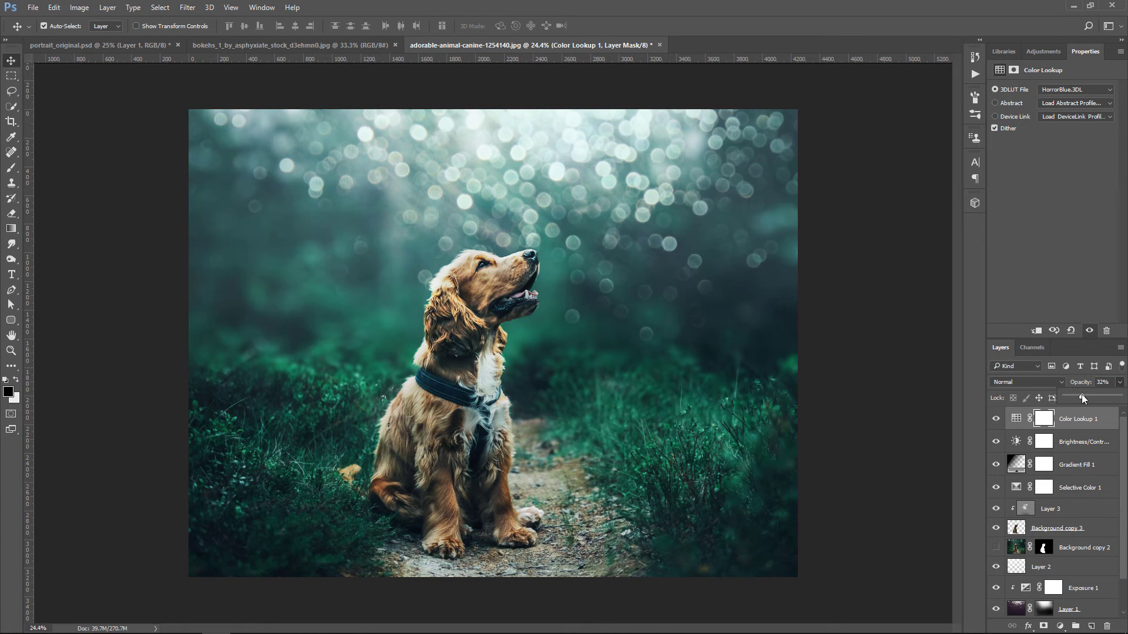
click(995, 418)
click(1061, 628)
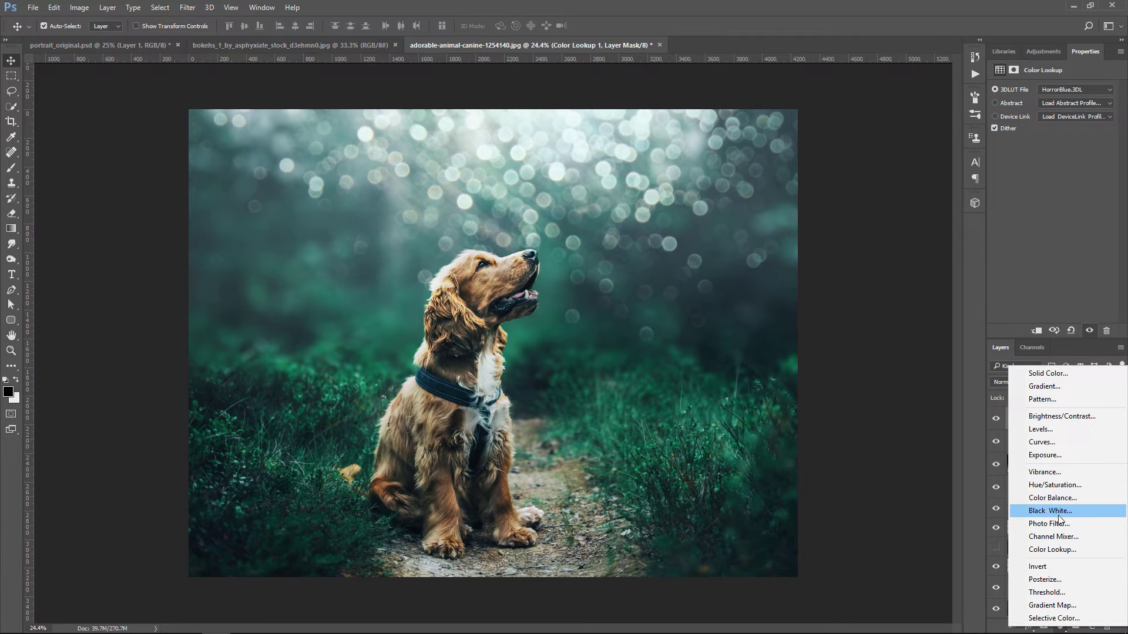
Add Selective Color 2 with Greens at Cyan +78, Magenta +100, Yellow −31, Black −87.
click(1068, 619)
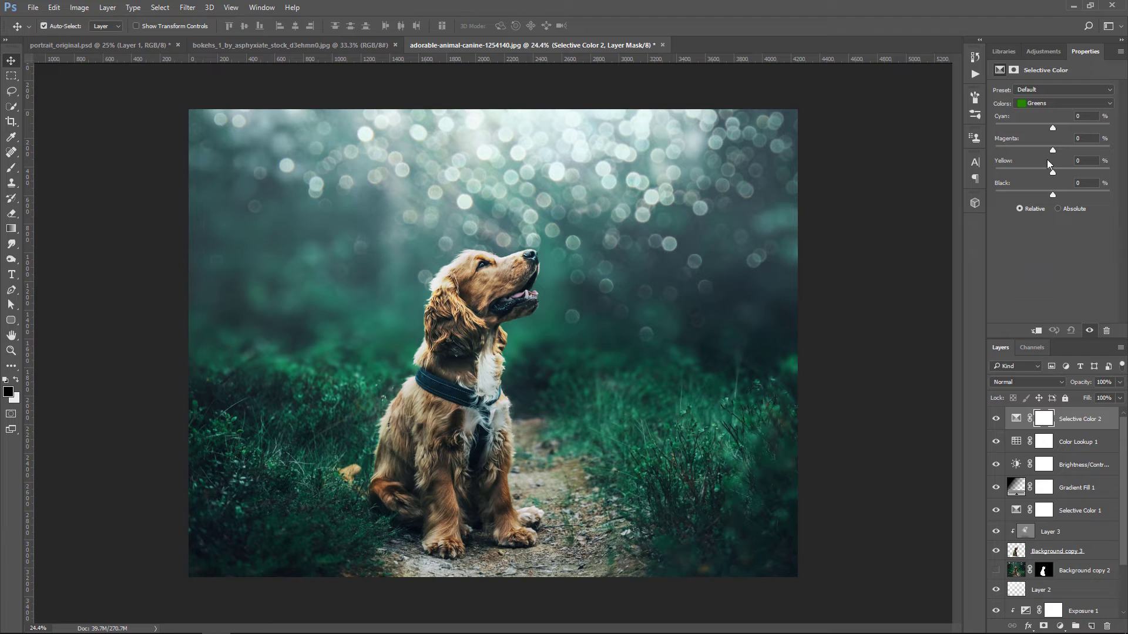
click(1053, 105)
click(1067, 134)
text(78)
text(00)
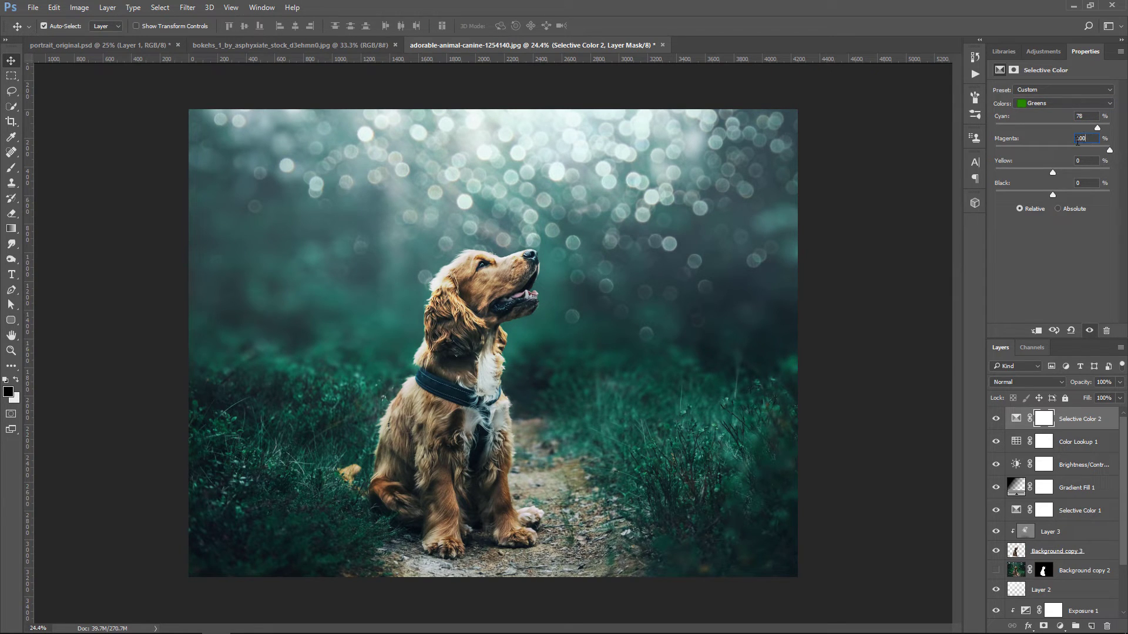
text(-31)
text(-87)
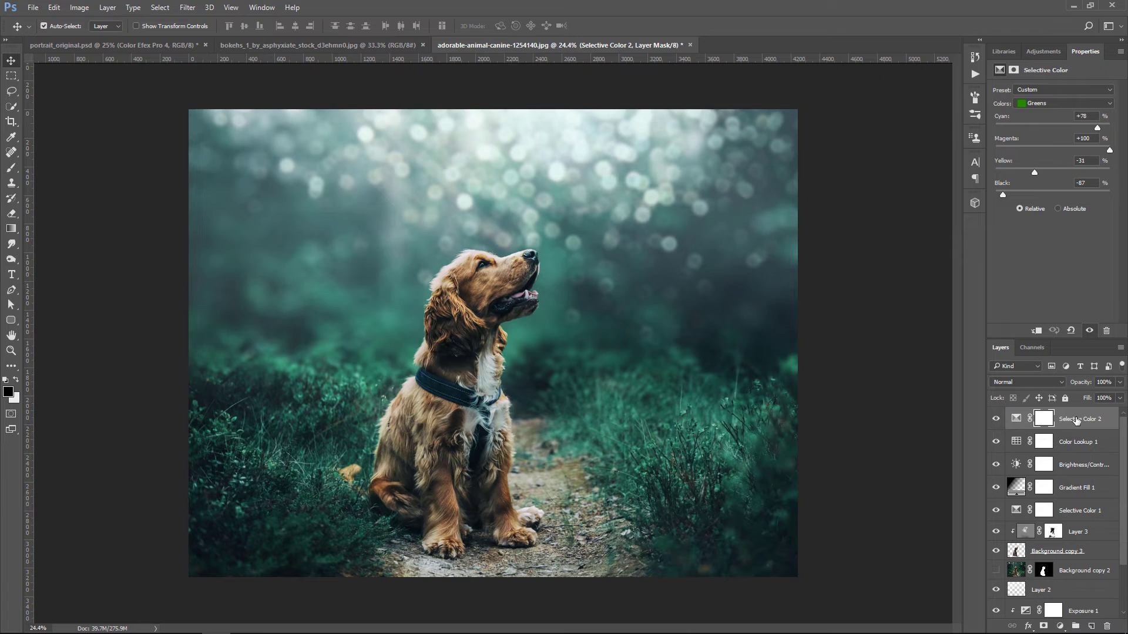
Add an Exposure layer at Exposure +0.79, Gamma 1.04, and target its mask.
click(1060, 625)
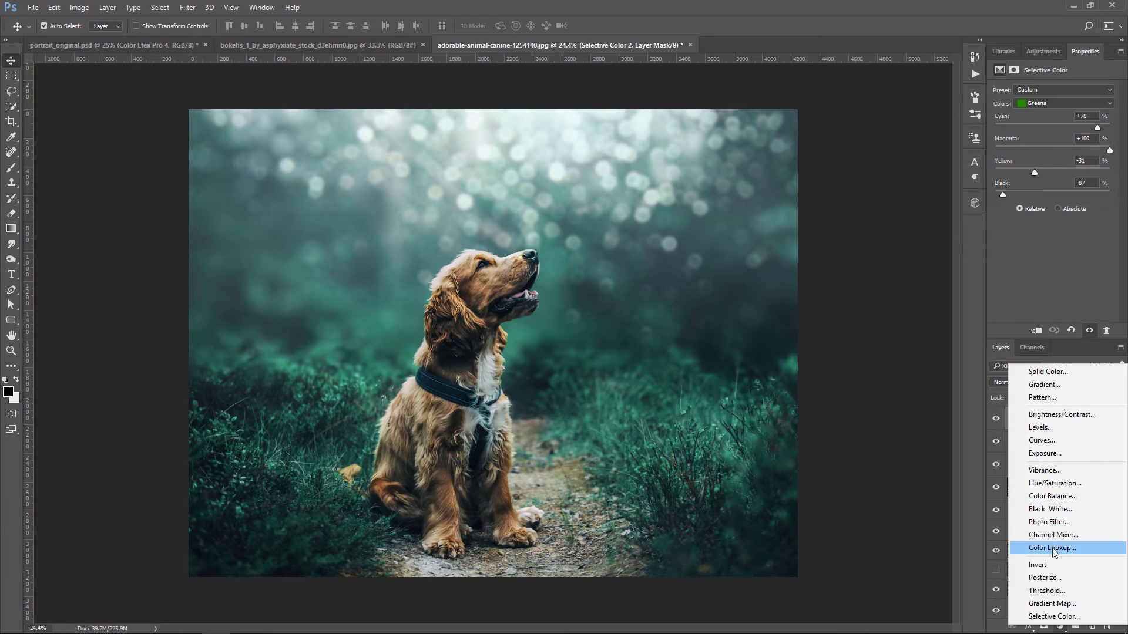
click(1067, 454)
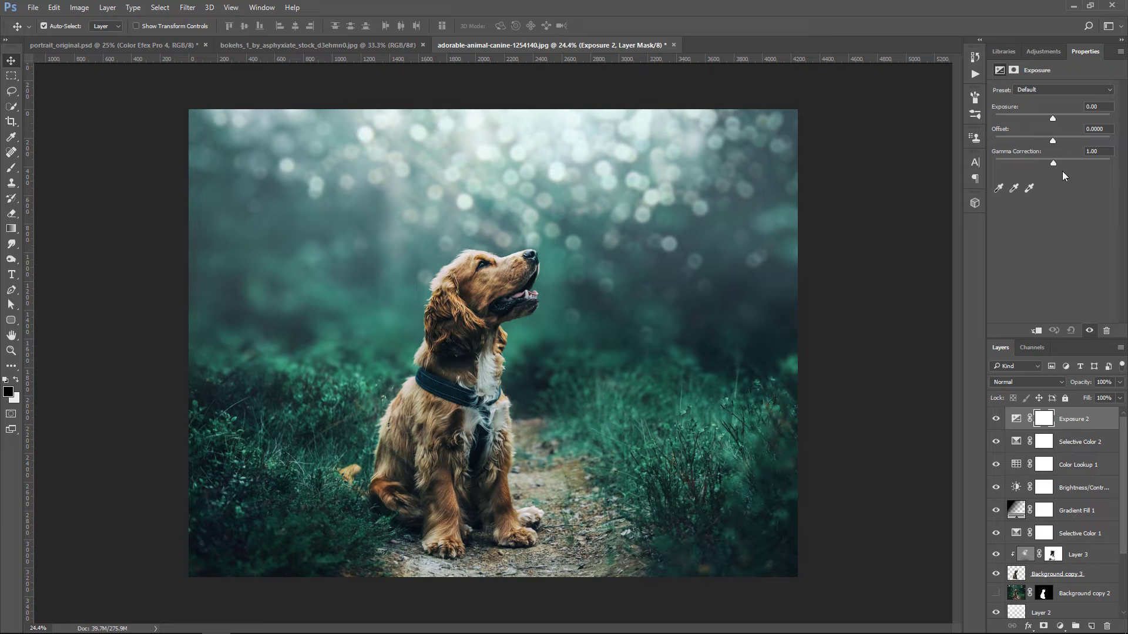
drag(1052, 119, 1052, 119)
drag(1055, 118, 1060, 118)
drag(1054, 164, 1049, 163)
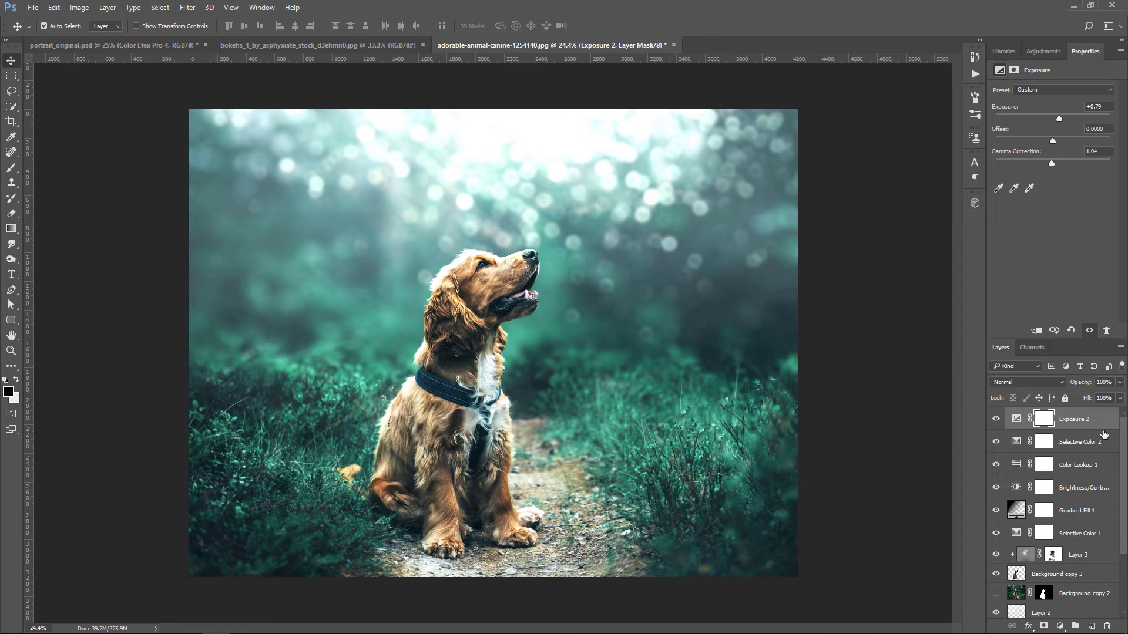
click(1044, 421)
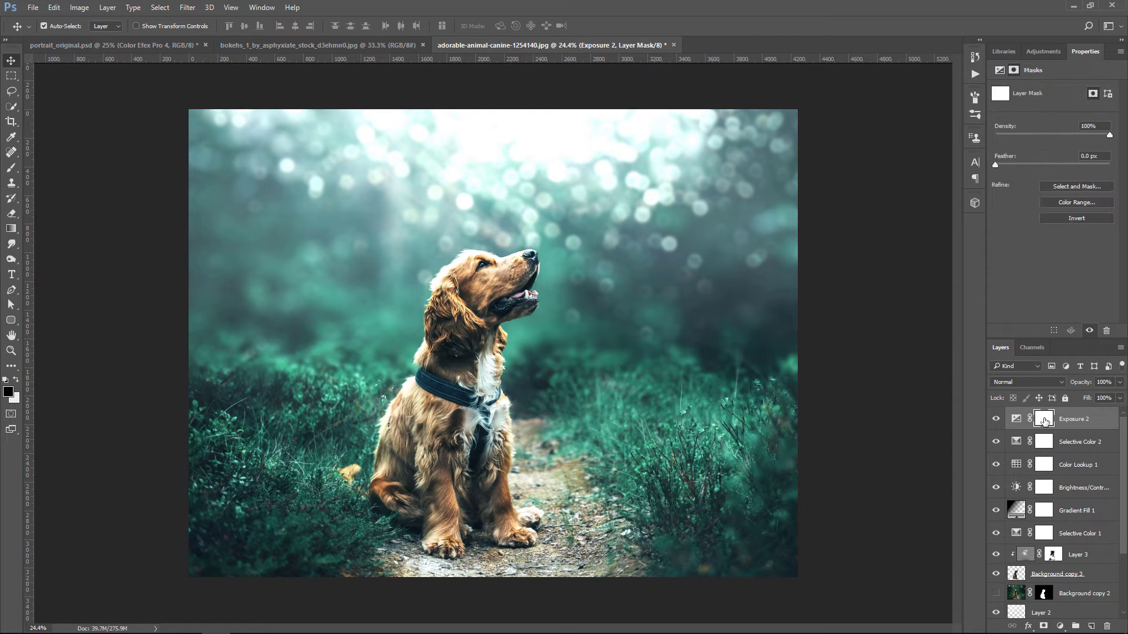
Paint the Exposure 2 mask with a large soft brush along the top and bottom, then compare.
click(11, 168)
key(bracketright)
key(bracketright)
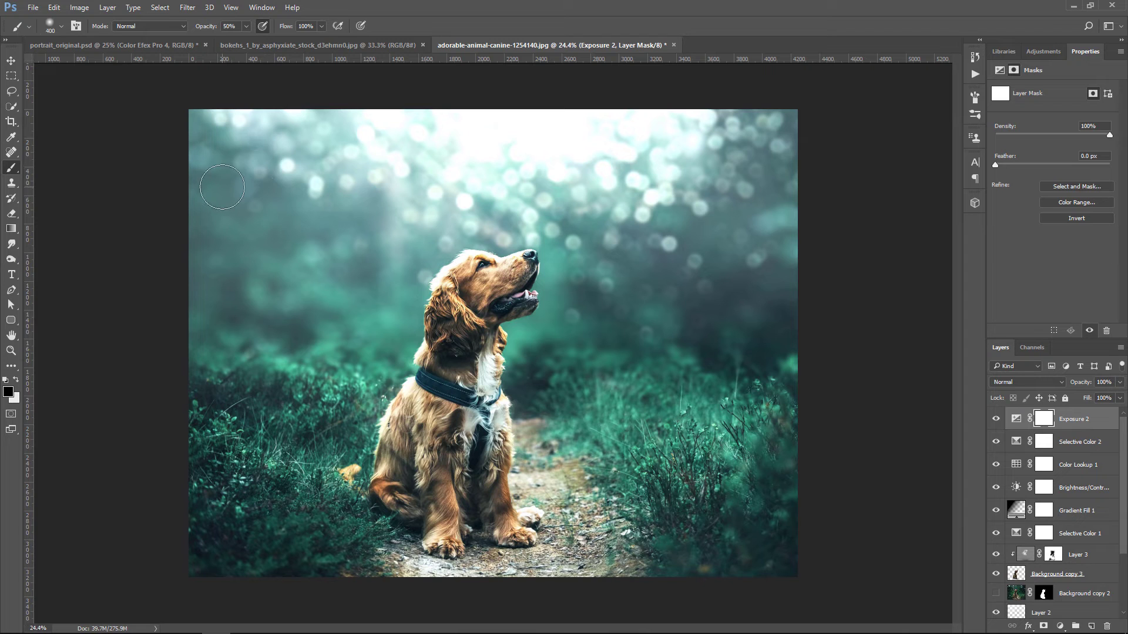
key(bracketright)
key(bracketright)
key(bracketright)
key(bracketright)
key(bracketright)
key(bracketright)
key(bracketright)
key(bracketright)
key(bracketright)
key(bracketright)
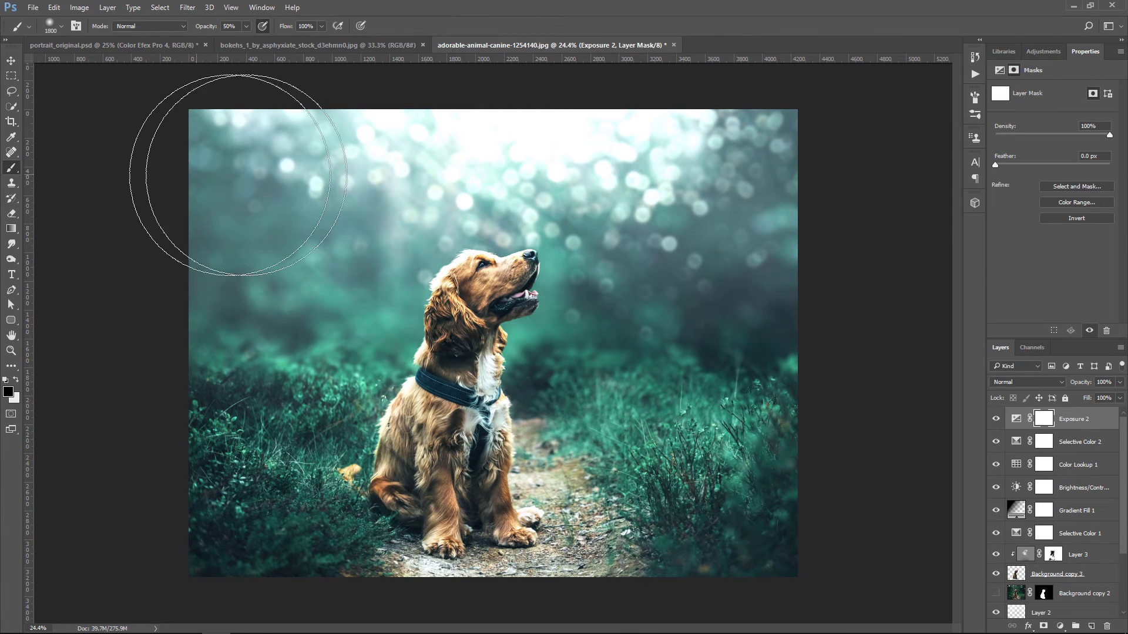
mouse_move(239, 177)
mouse_down()
mouse_move(491, 164)
mouse_move(661, 215)
mouse_move(632, 170)
mouse_move(700, 214)
mouse_move(272, 176)
mouse_move(517, 214)
mouse_up()
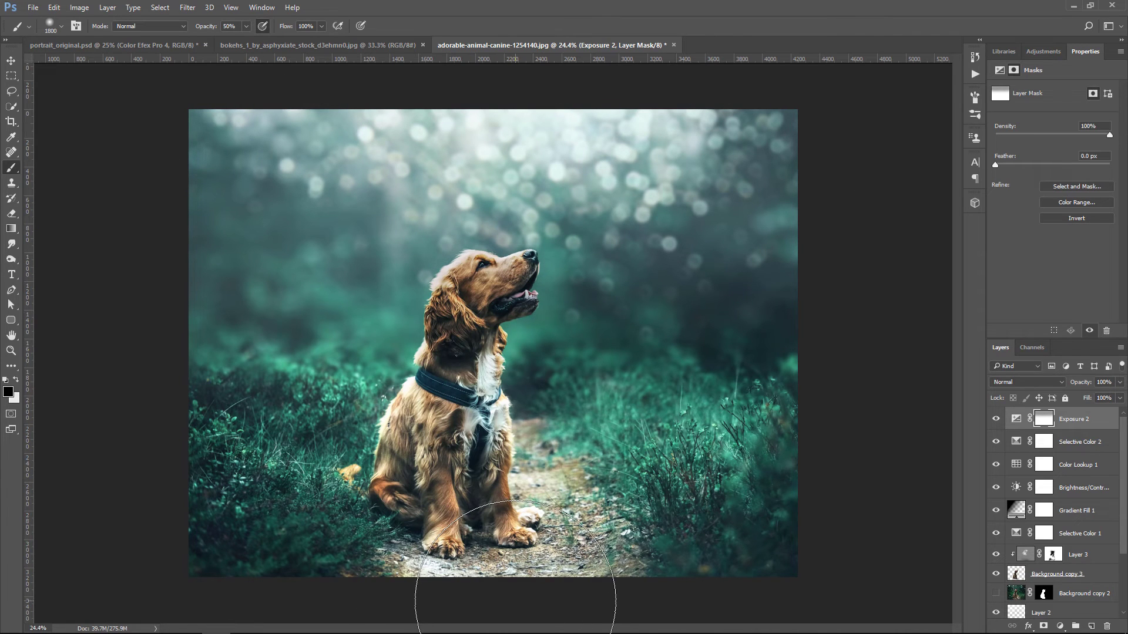
key(bracketleft)
key(bracketleft)
key(bracketleft)
key(bracketleft)
key(bracketleft)
key(bracketleft)
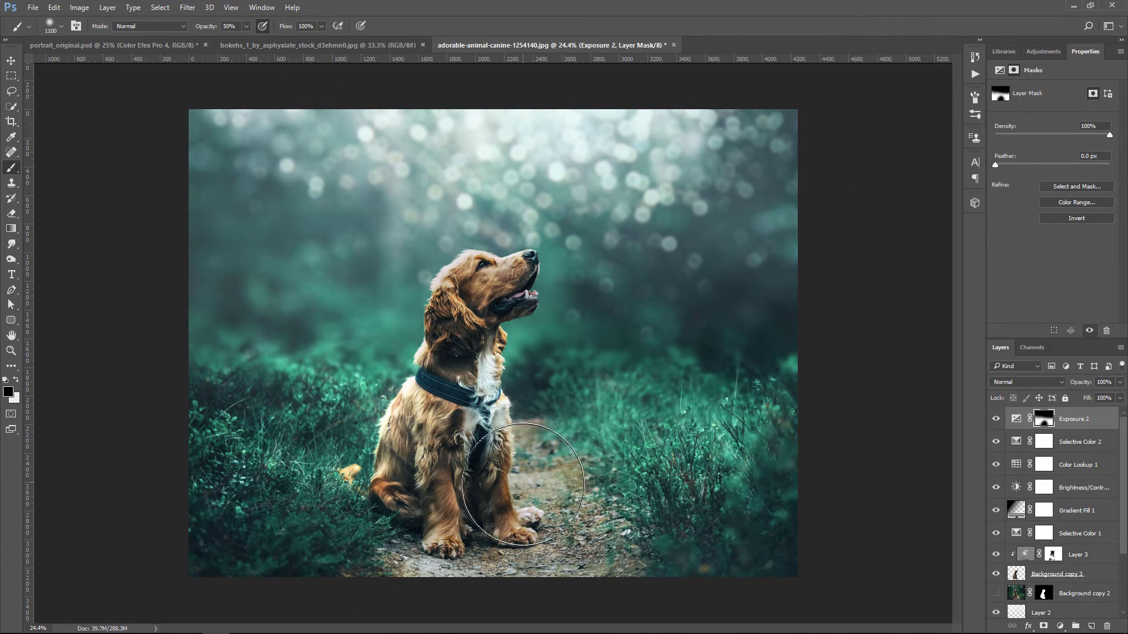
drag(222, 627, 717, 616)
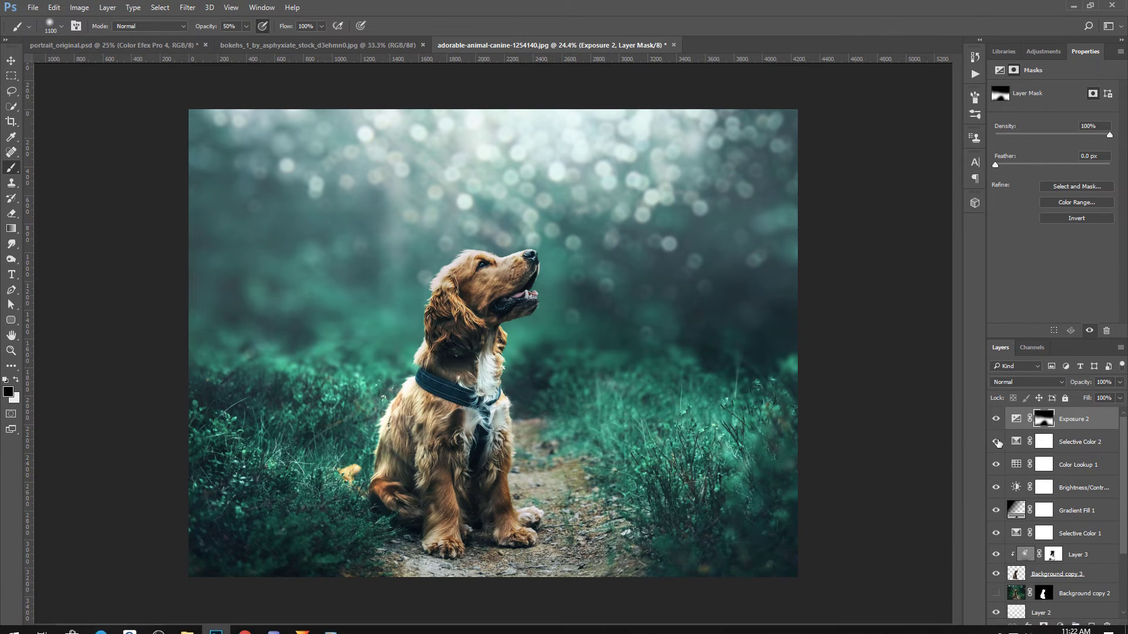
click(997, 419)
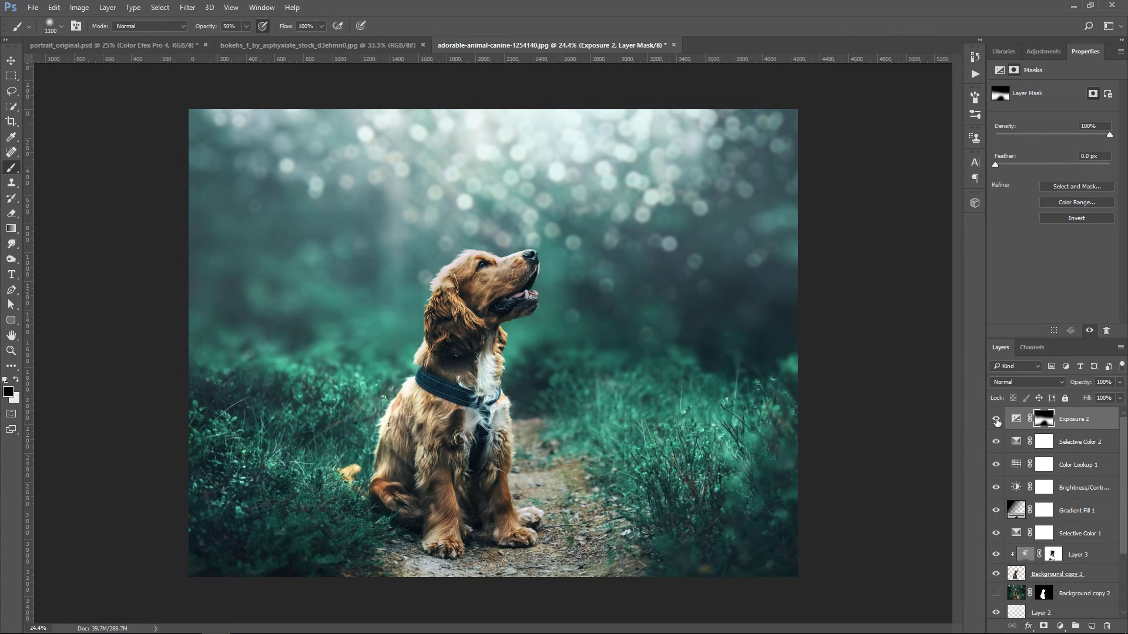
click(997, 419)
Add Brightness/Contrast 2 with Brightness 19 and Contrast 19, then toggle it to compare.
click(1061, 627)
click(1062, 413)
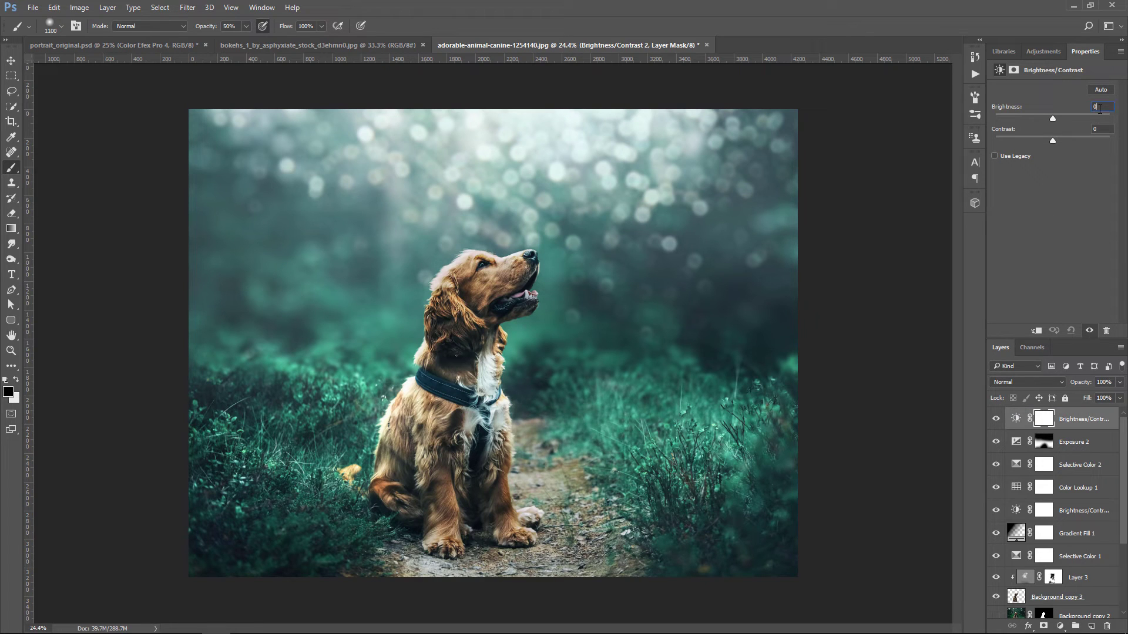
text(19)
key(Return)
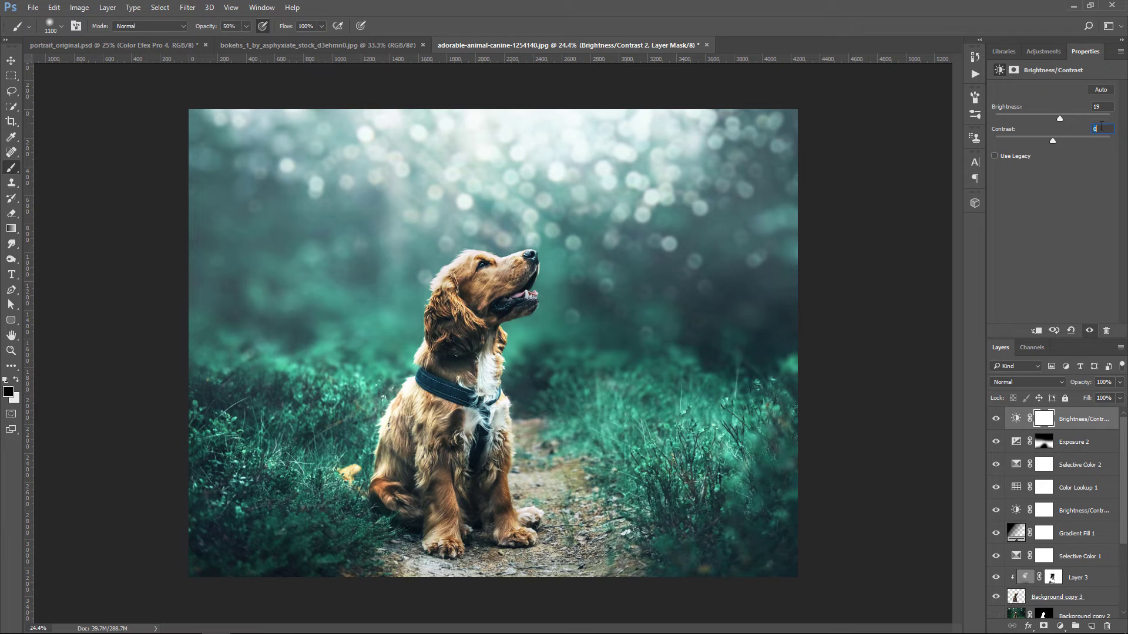
text(15)
click(995, 418)
Add a Gradient Map and set its left stop to navy #070145.
click(1060, 627)
click(1055, 606)
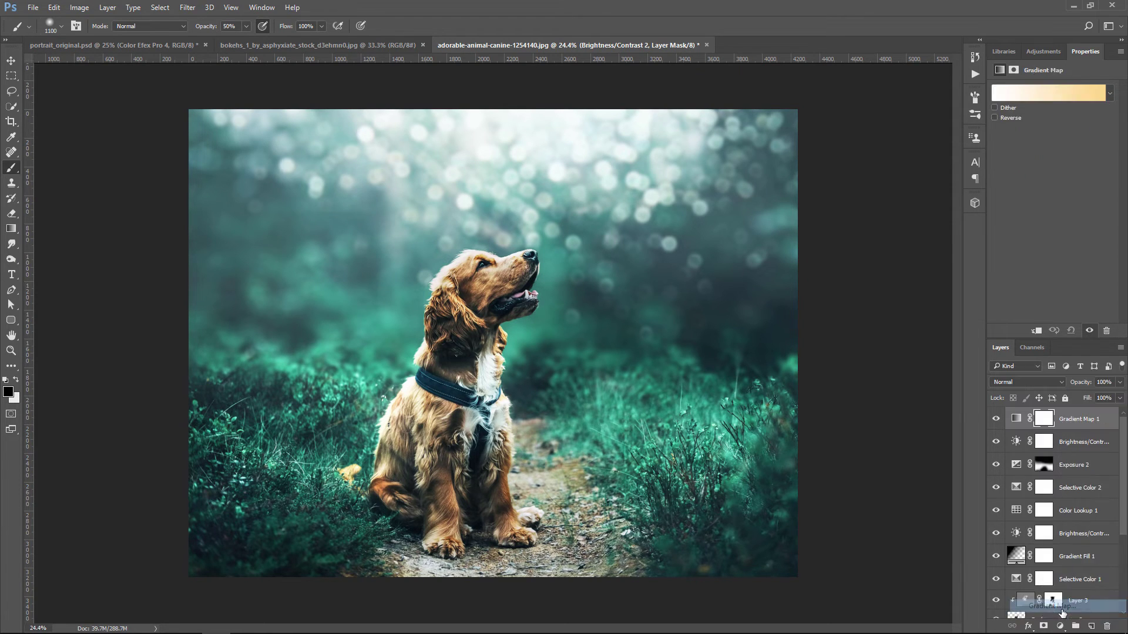
click(1070, 89)
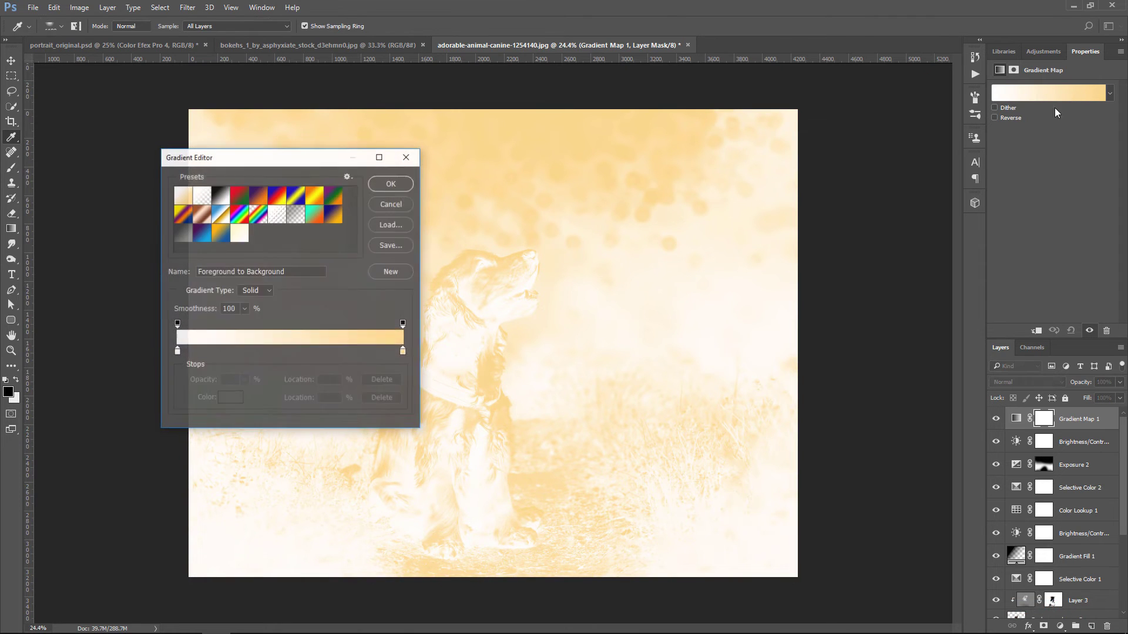
click(202, 233)
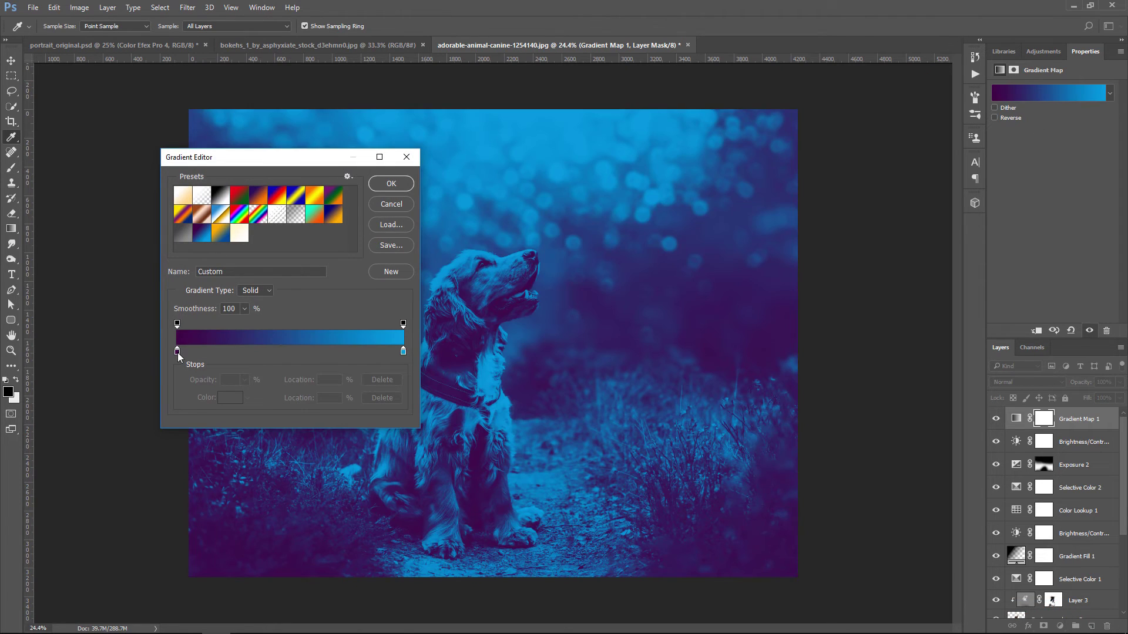
click(177, 352)
click(229, 398)
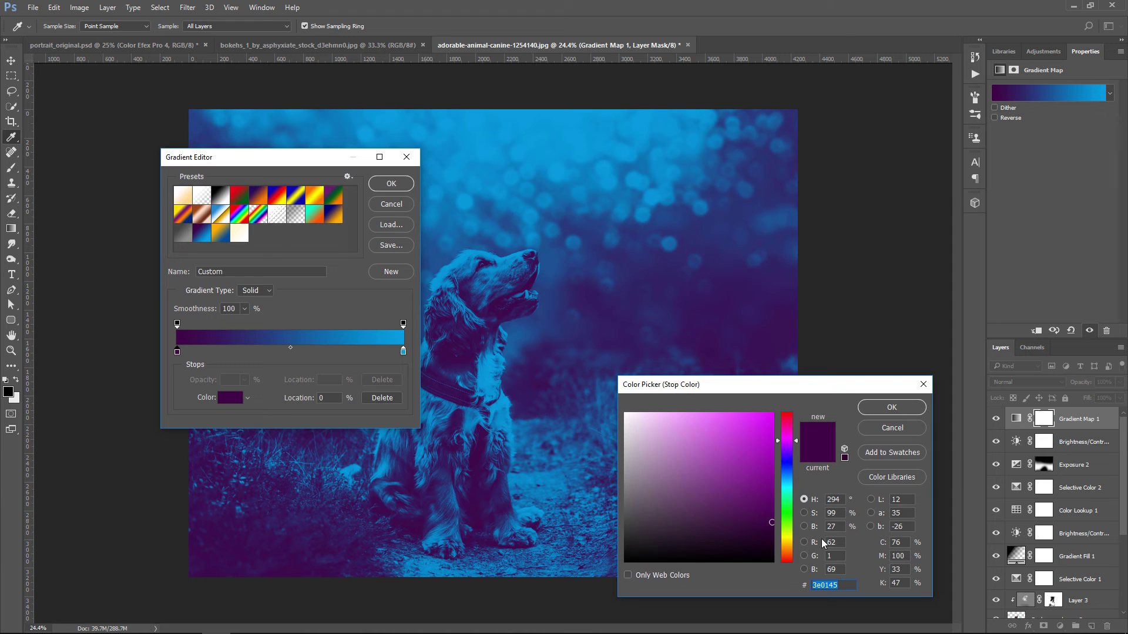
text(0)
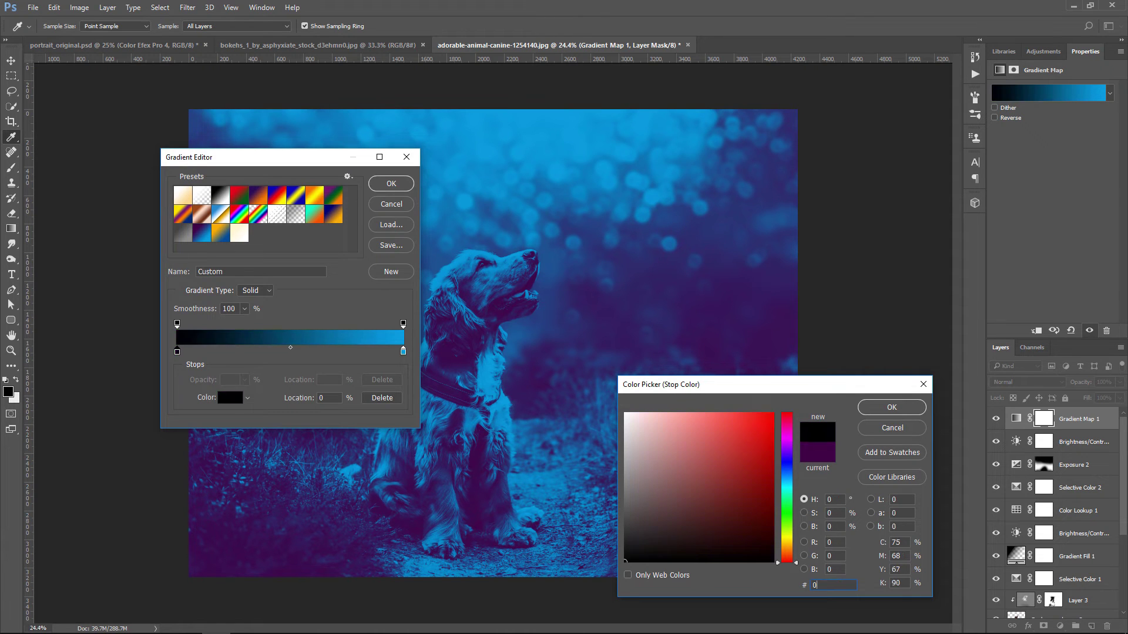
text(70145)
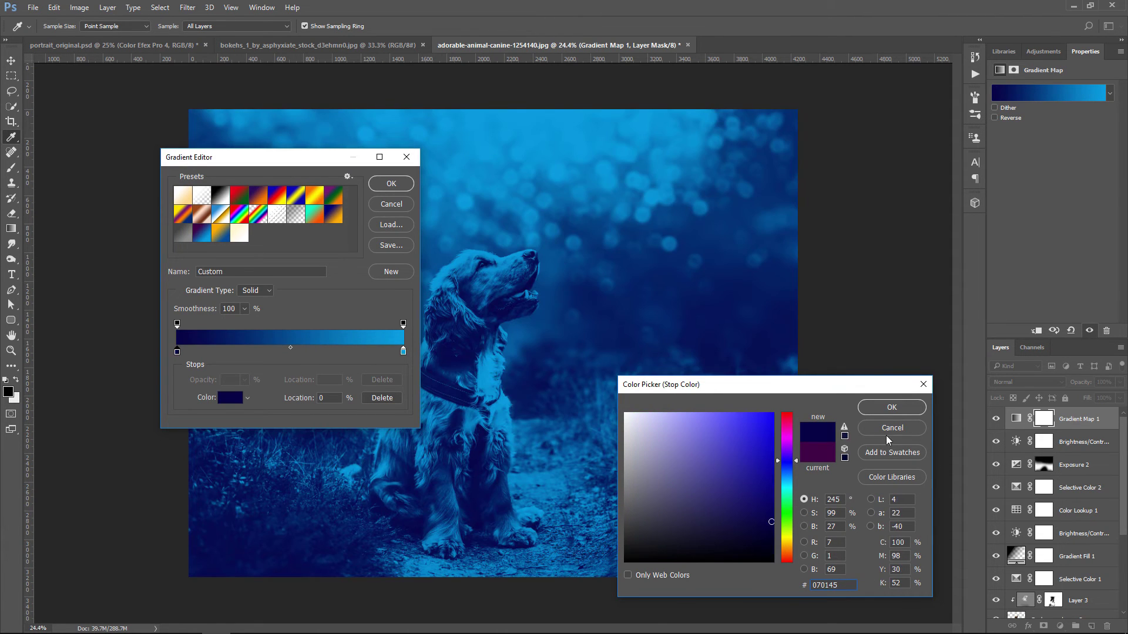
click(881, 411)
Set the gradient's right stop to cyan #00baff and confirm the gradient.
click(403, 352)
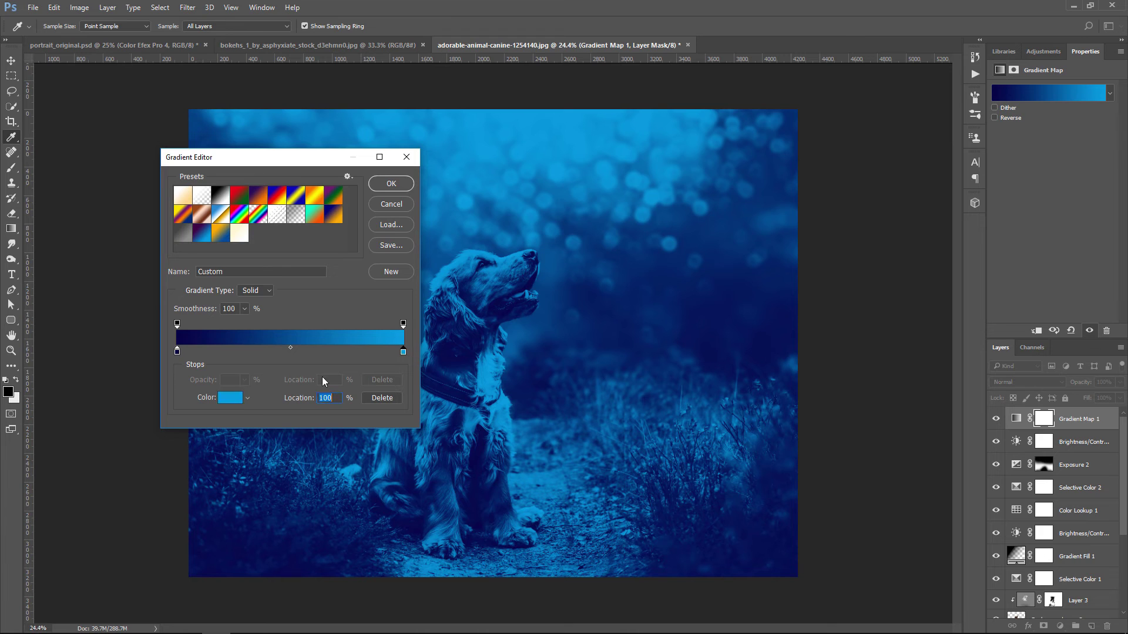
click(230, 398)
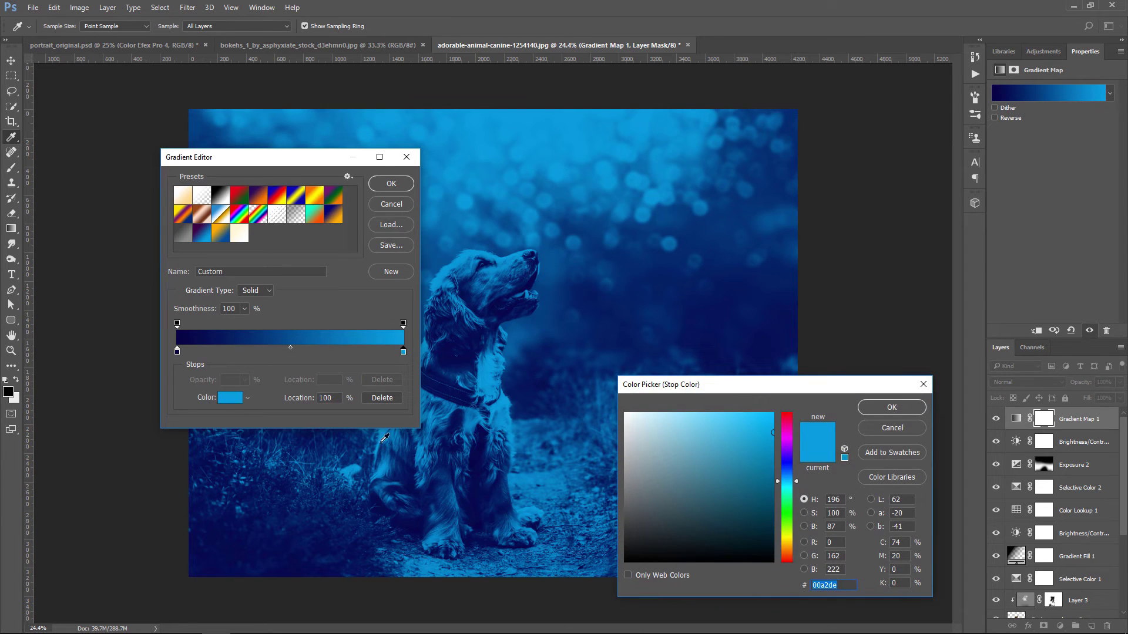
text(00)
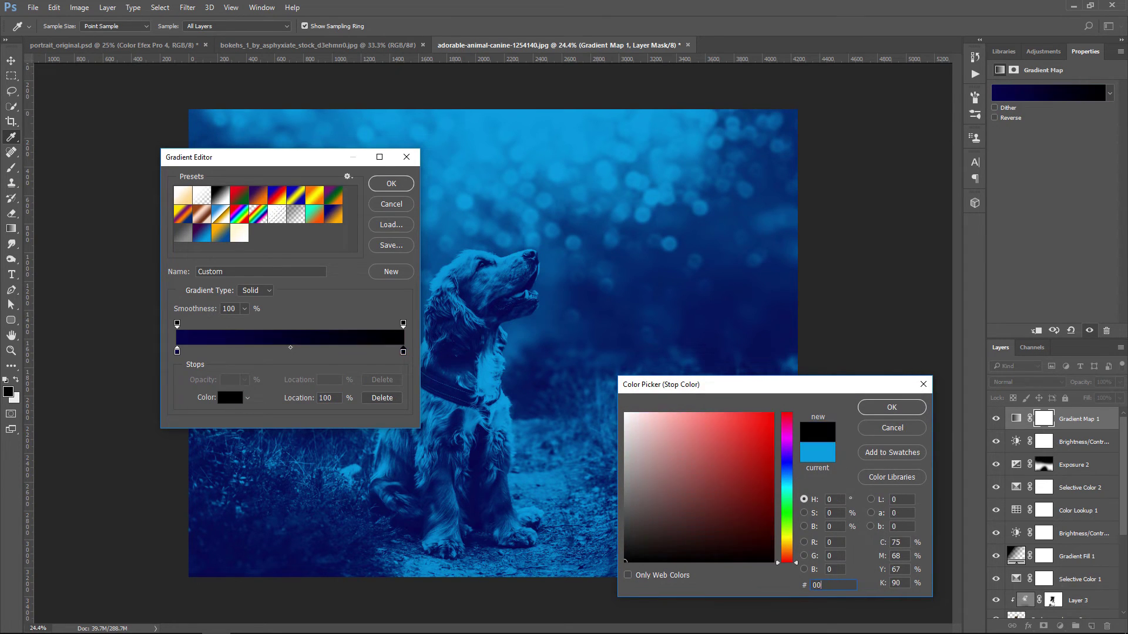
text(baff)
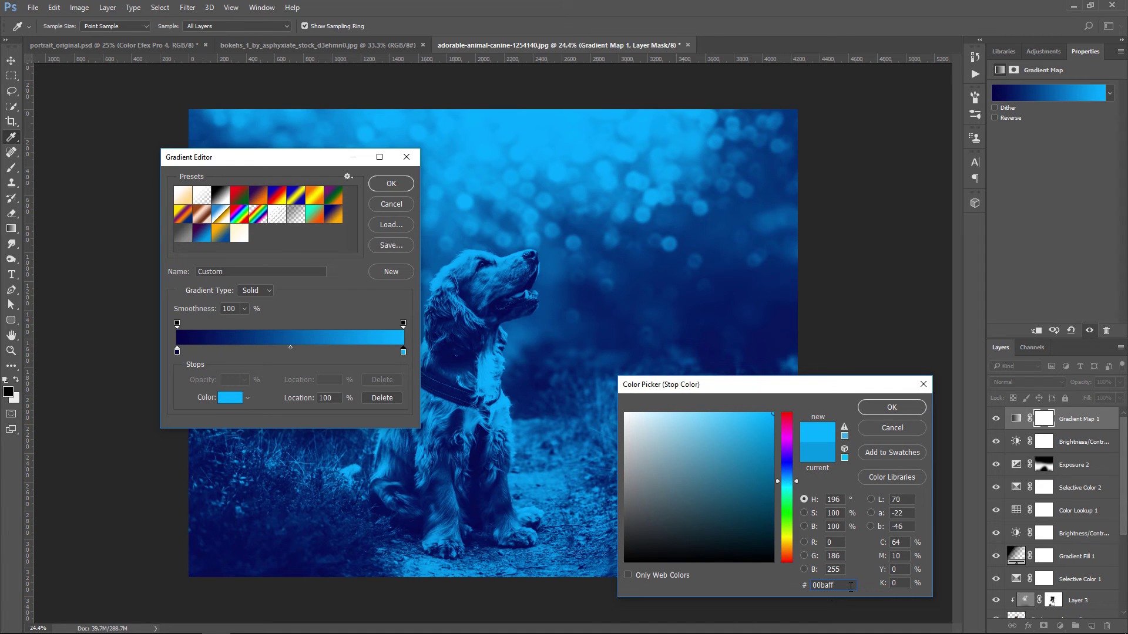
click(891, 407)
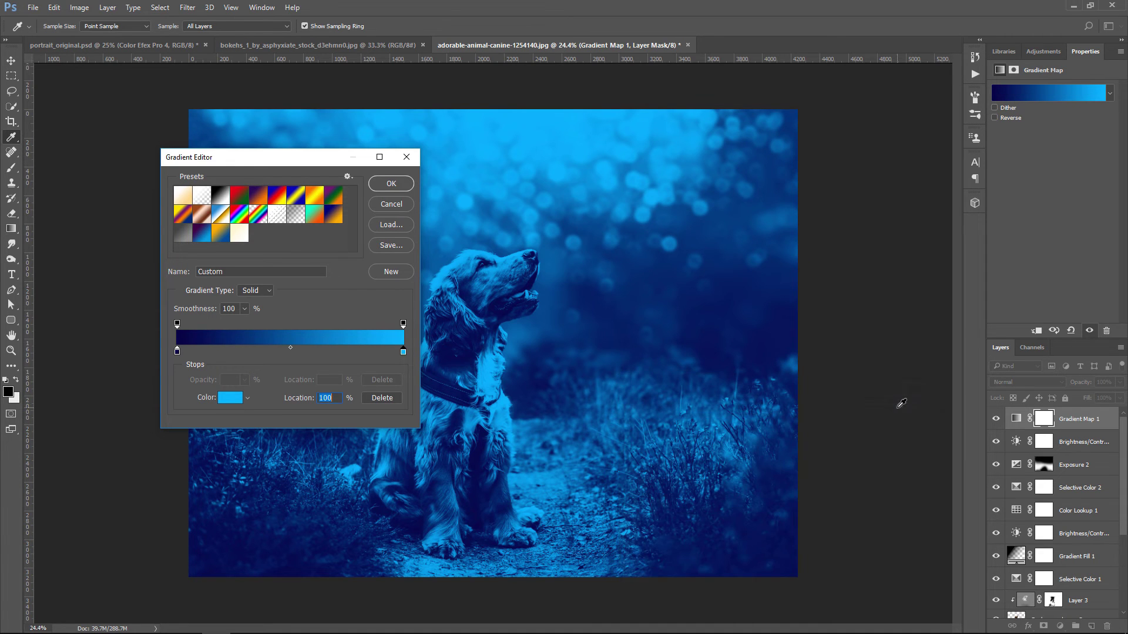
key(b)
click(398, 186)
Blend Gradient Map 1 in Overlay at about 18% opacity and compare it on and off.
click(1011, 383)
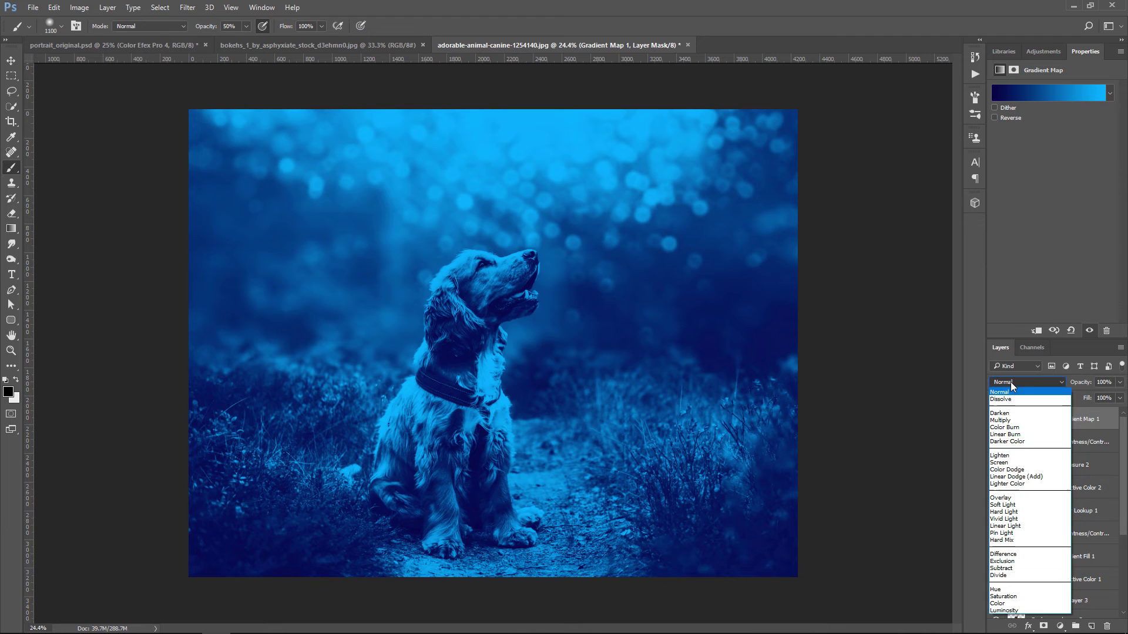
click(1019, 498)
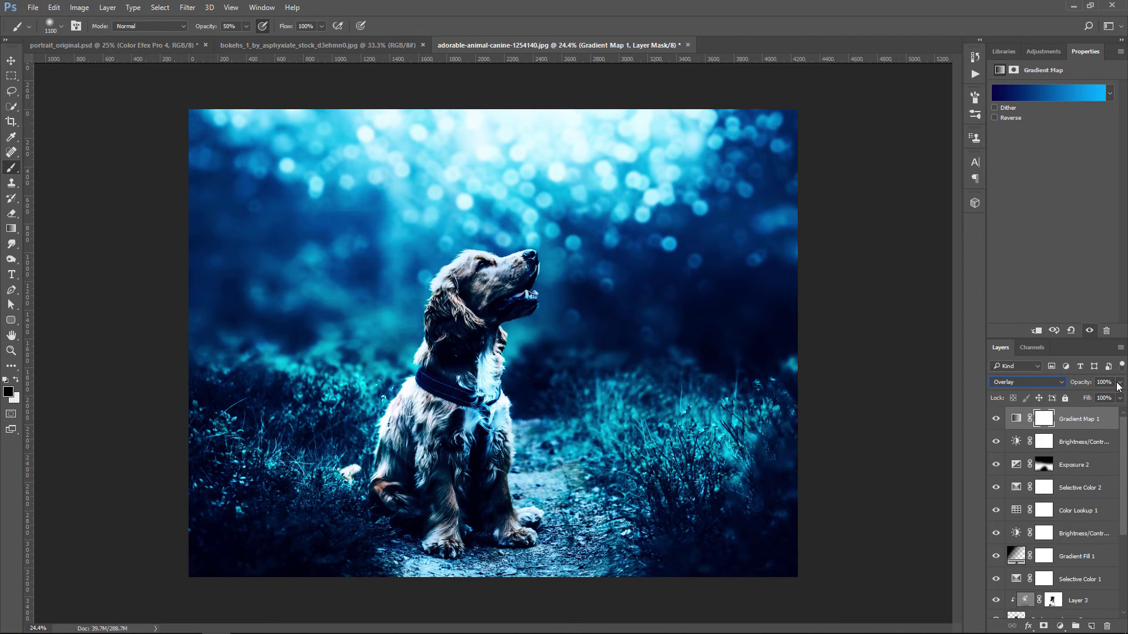
click(1118, 383)
drag(1121, 396, 1083, 397)
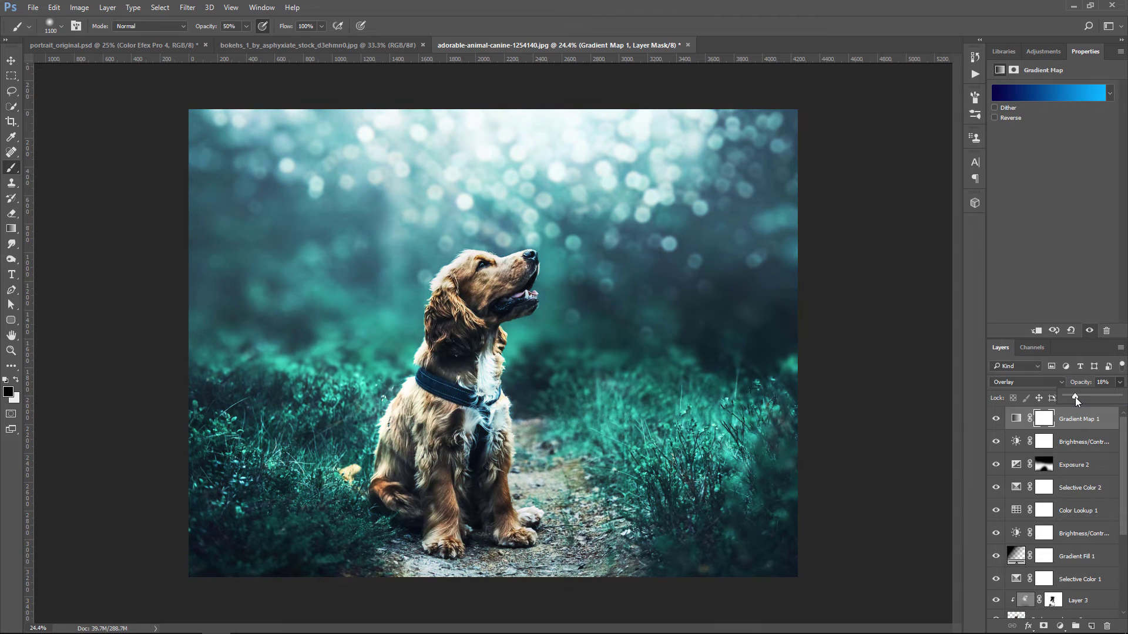
click(997, 419)
Add a Curves layer that lifts the black point, with an added midtone point.
click(1061, 627)
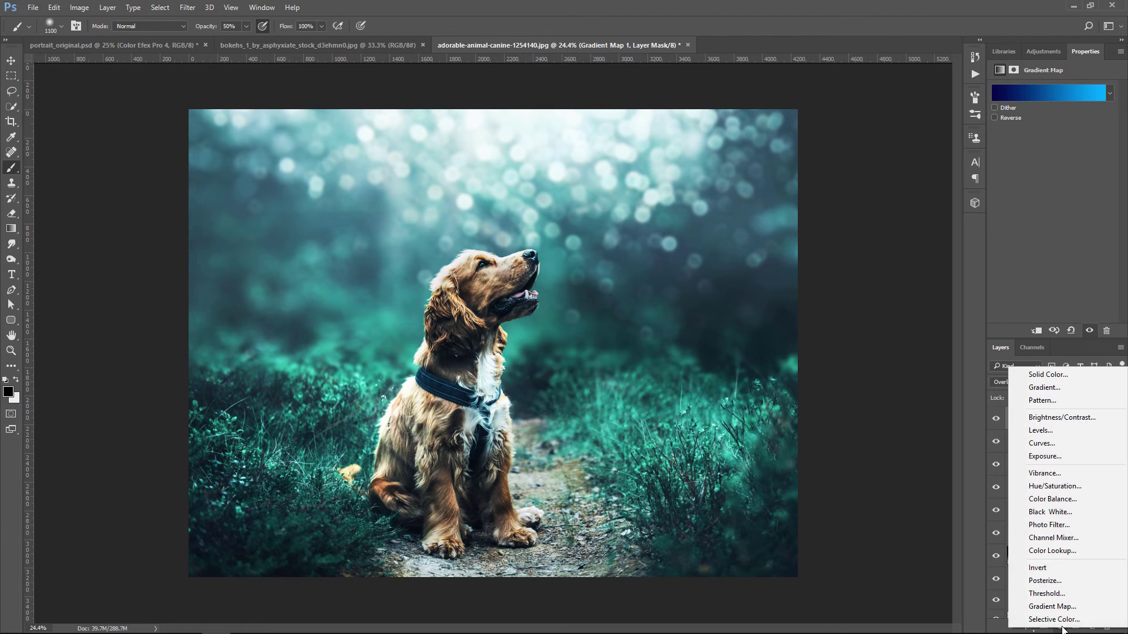
click(1062, 444)
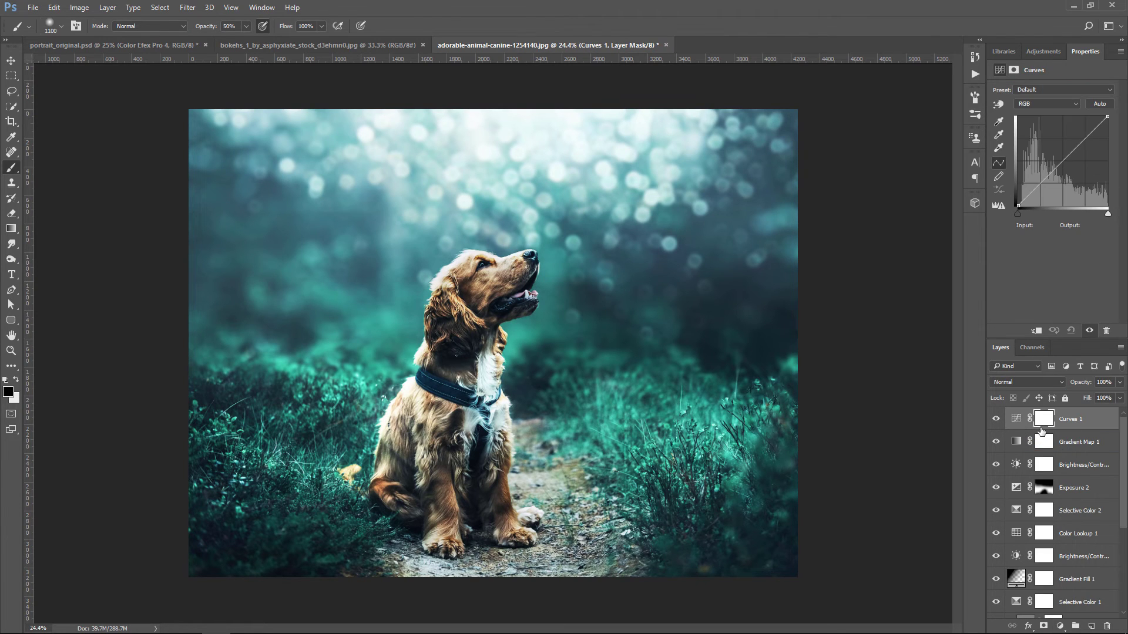
drag(1019, 205, 1001, 202)
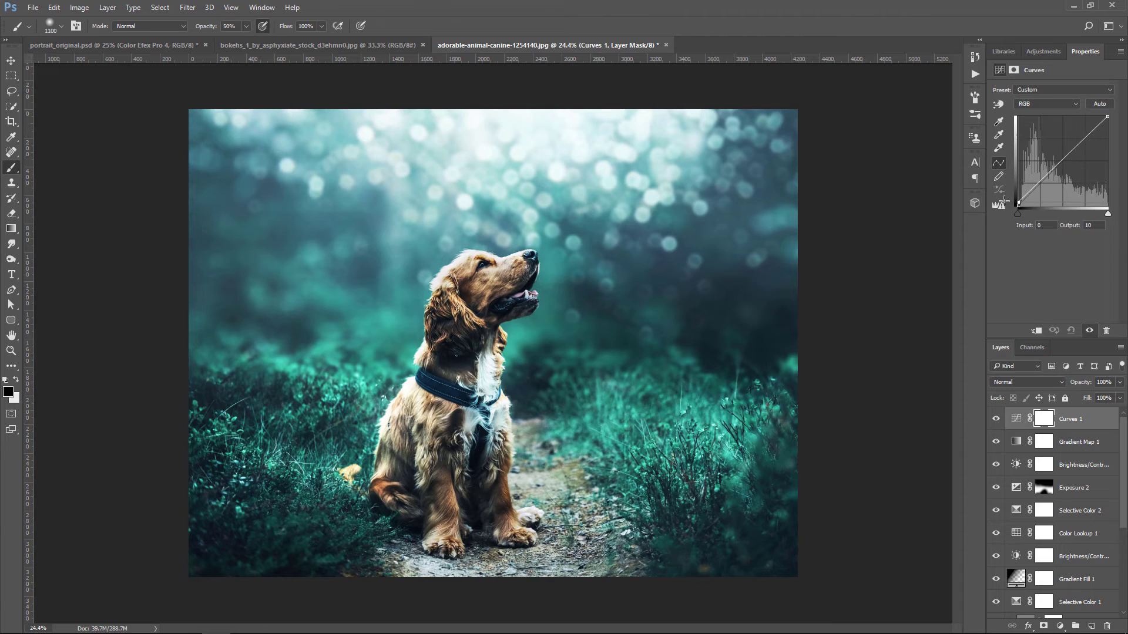
click(1077, 147)
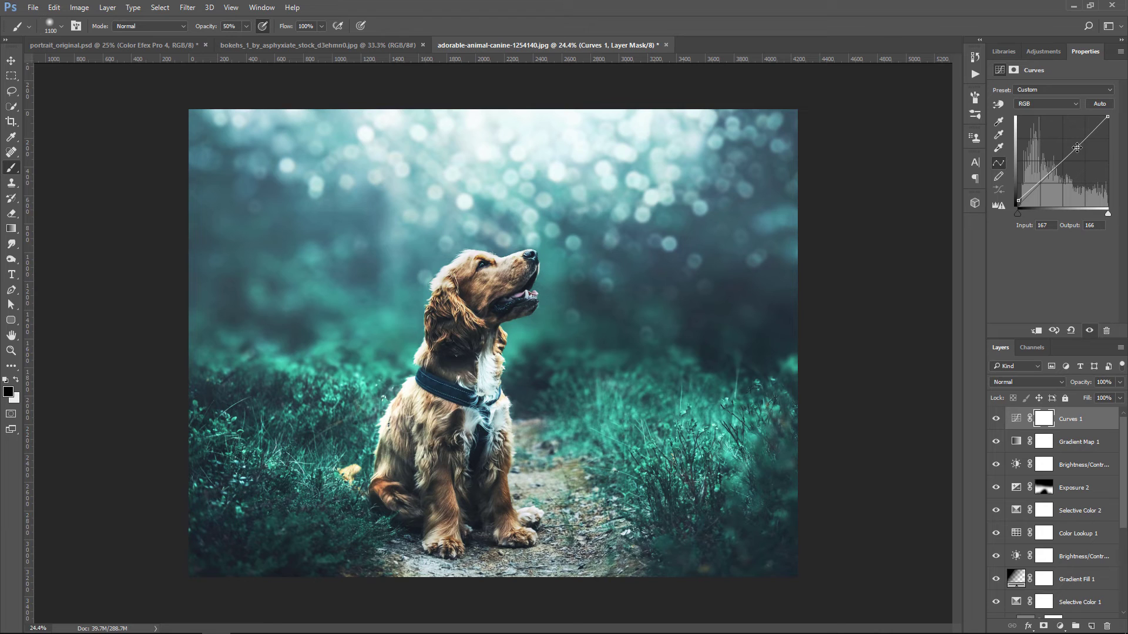
Add a Vibrance layer at +48 and an empty Layer 4 on top.
click(1061, 626)
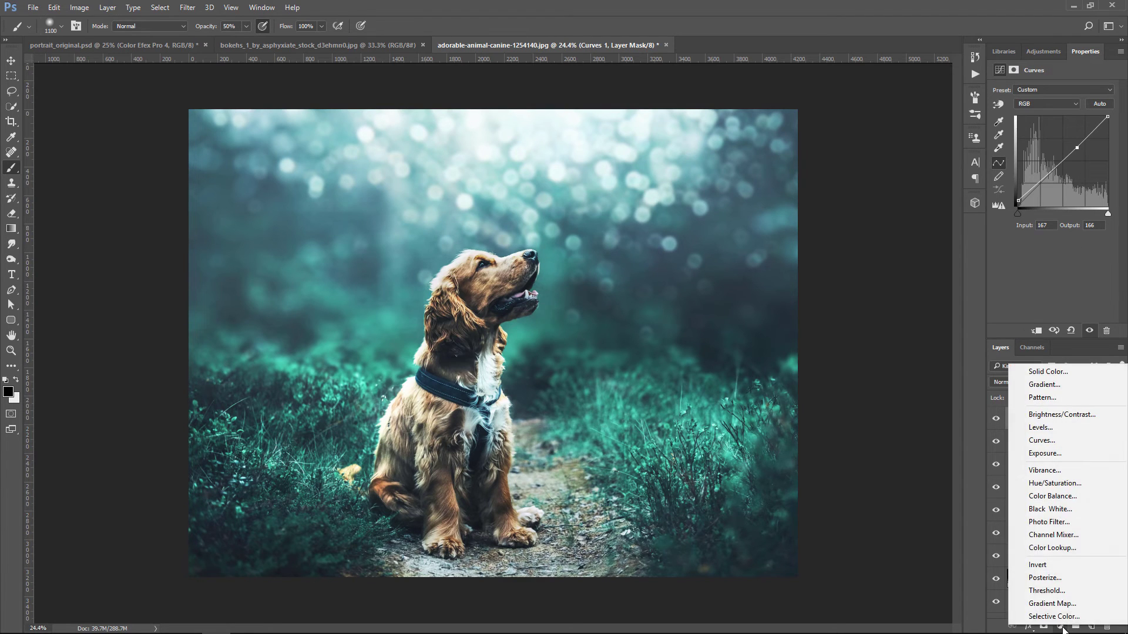
click(1064, 471)
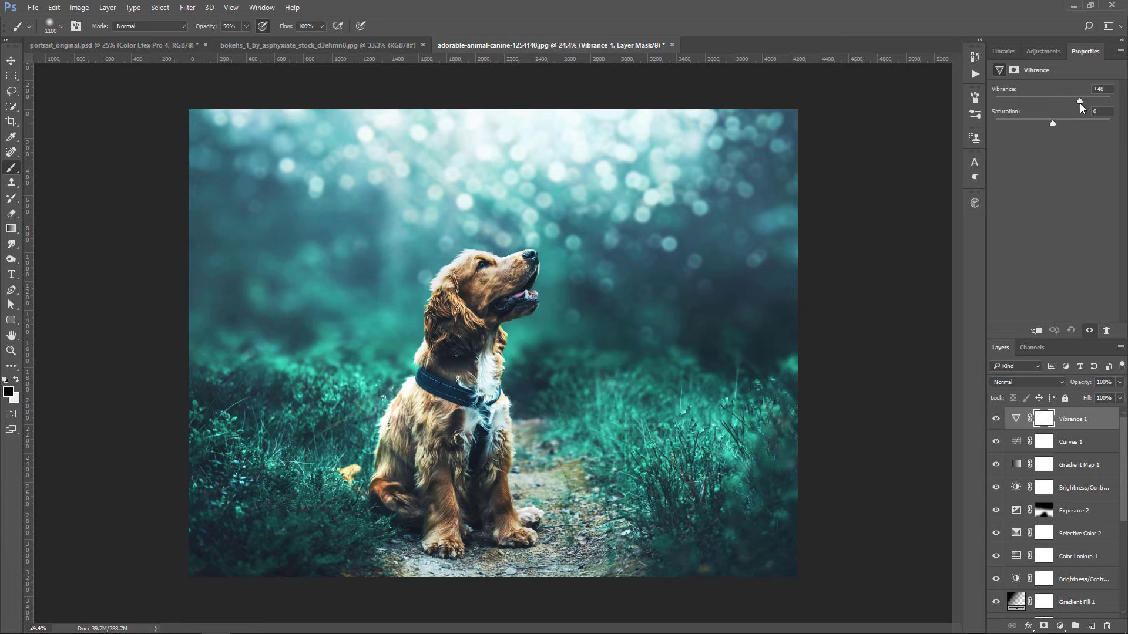
click(1092, 627)
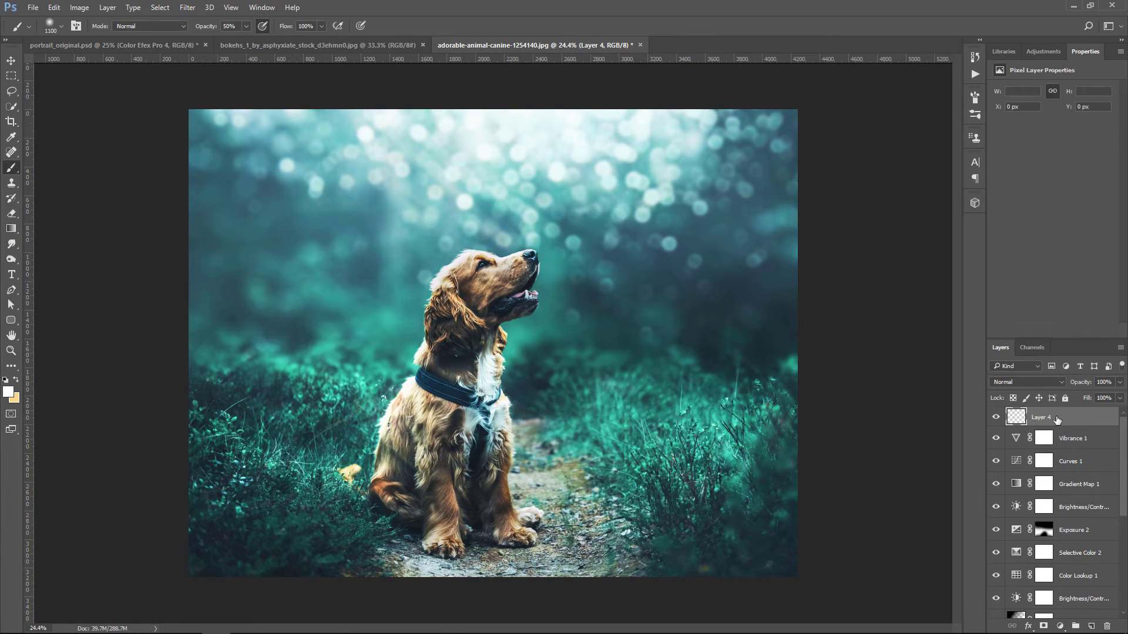
Stamp all visible layers into Layer 4 with Ctrl+Shift+Alt+E and launch Color Efex Pro 4.
key(ctrl+shift+alt+e)
click(186, 8)
mouse_move(209, 254)
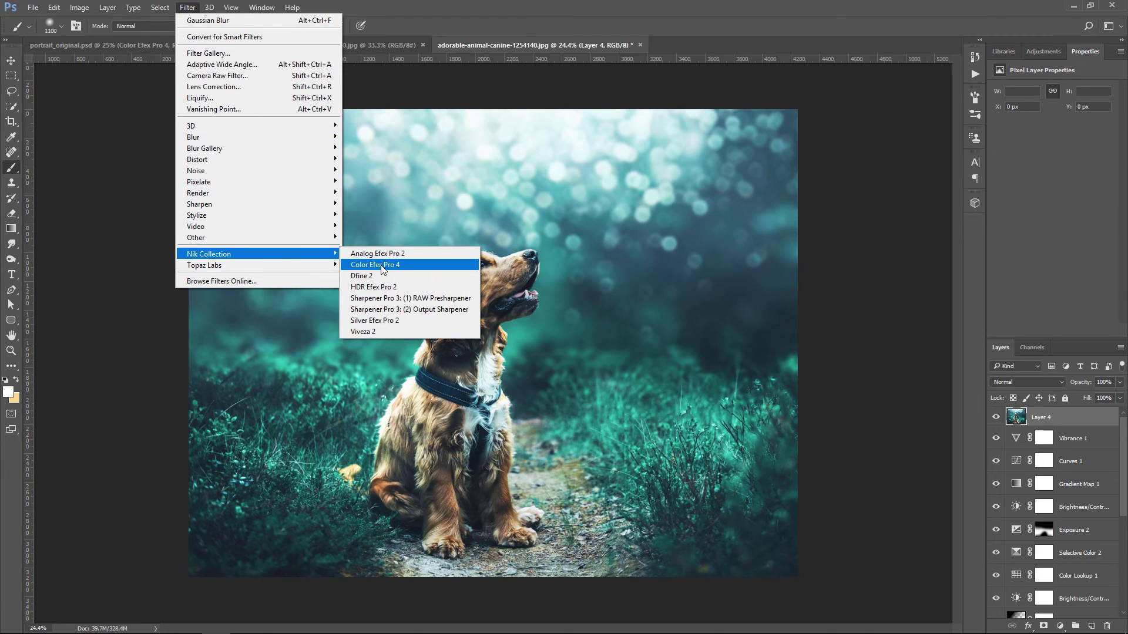
click(383, 268)
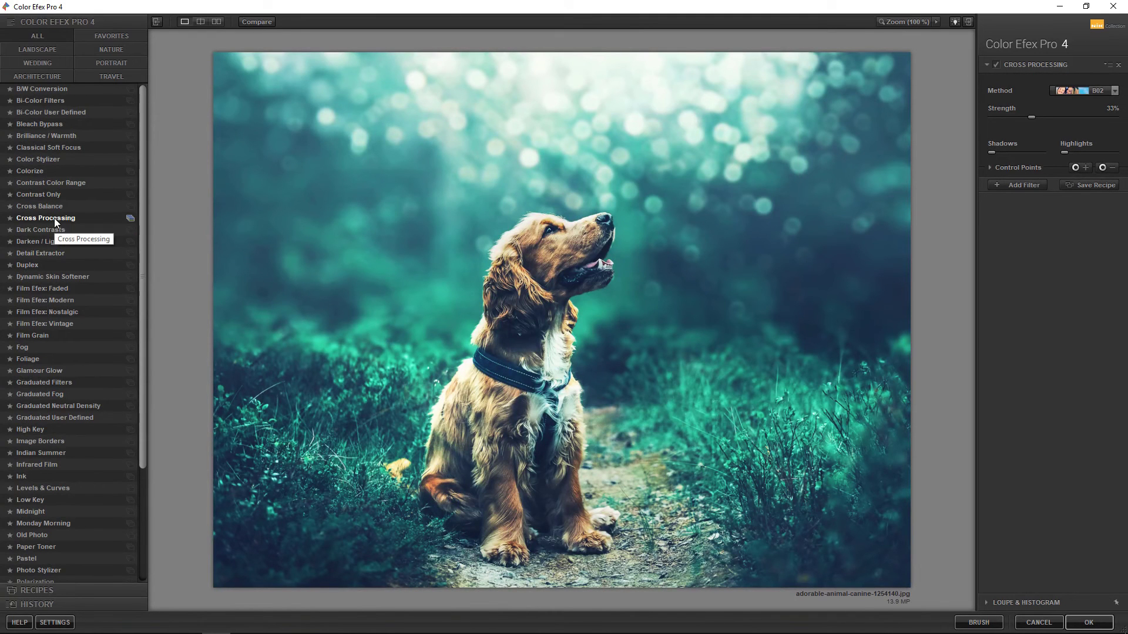
Apply Cross Processing method B02 at a reduced strength of about 15%.
click(54, 217)
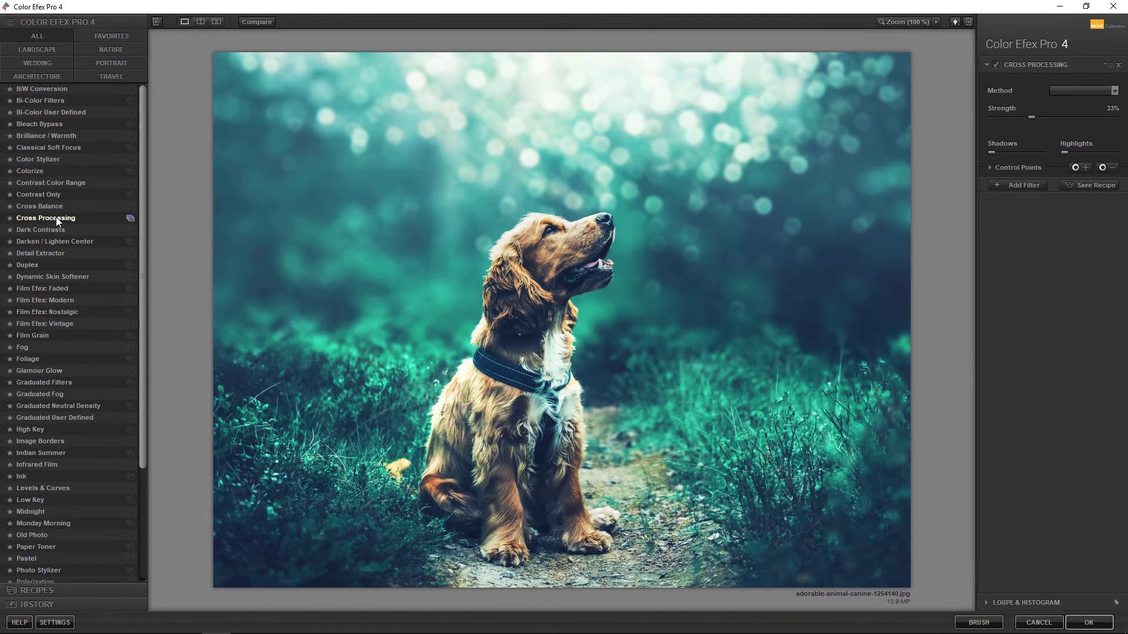
click(1115, 91)
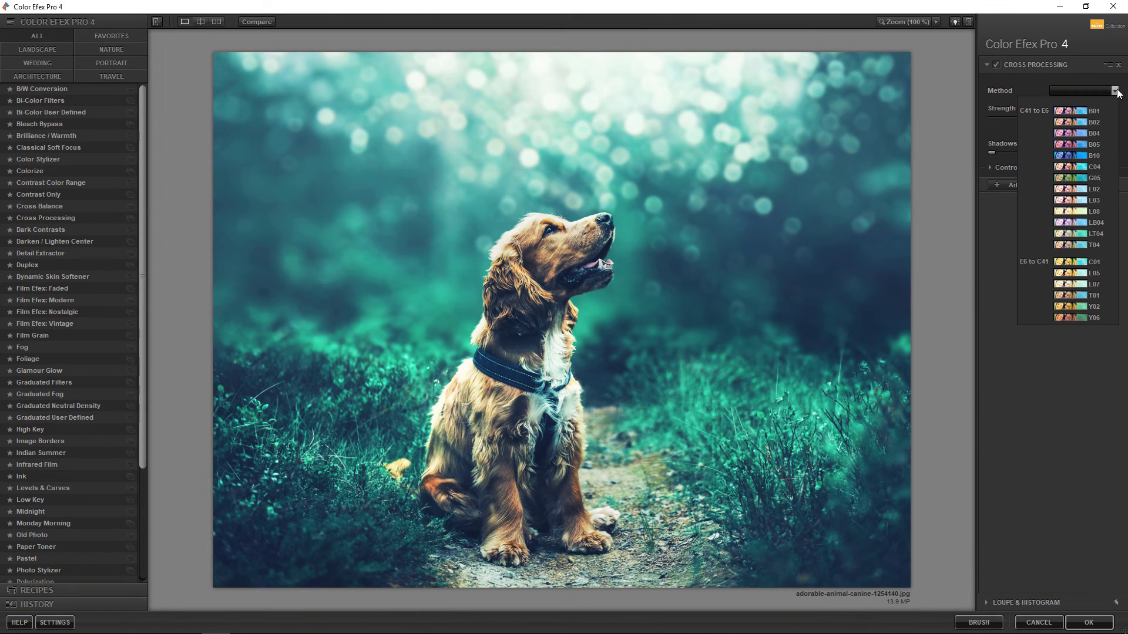
click(1086, 124)
drag(1031, 118, 1014, 118)
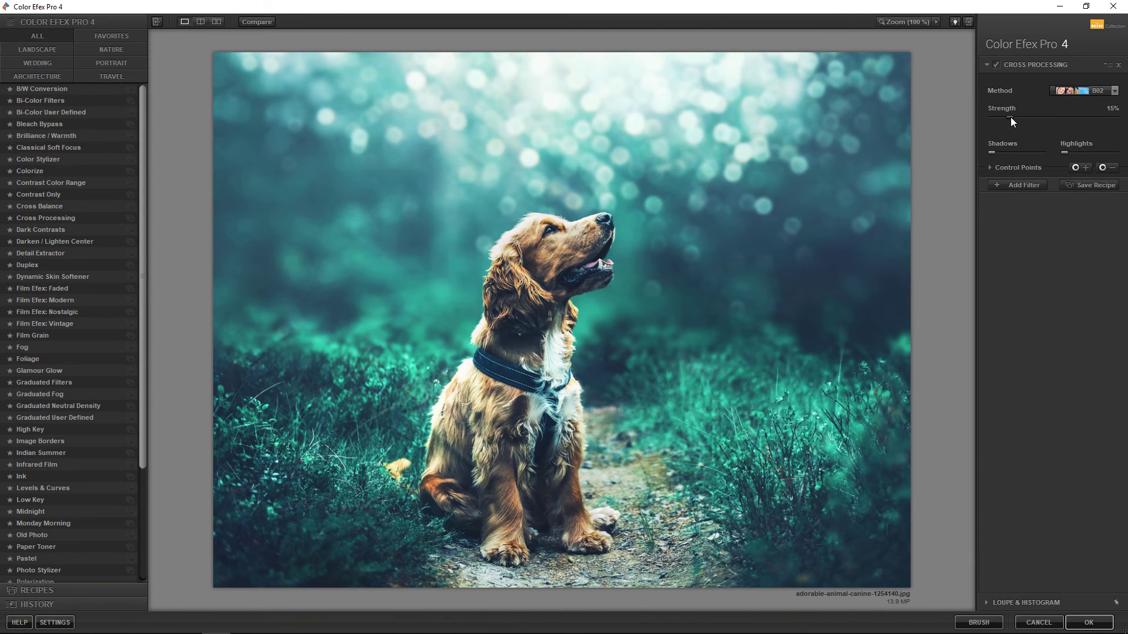
Add Graduated Fog at about 11% opacity and return the result to Photoshop.
click(1005, 185)
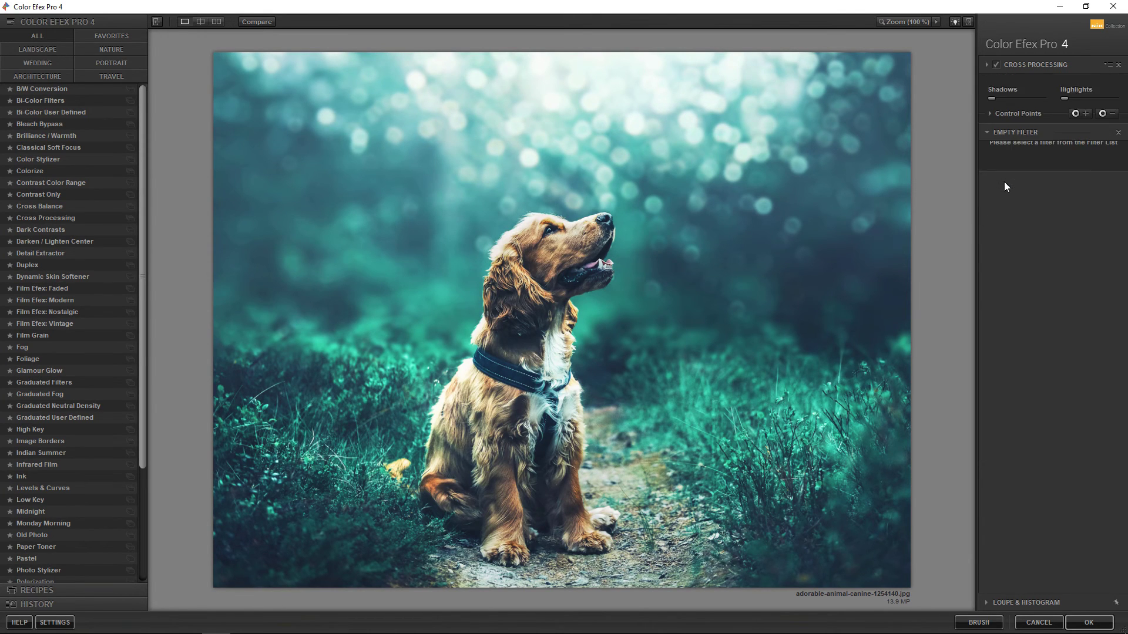
click(56, 395)
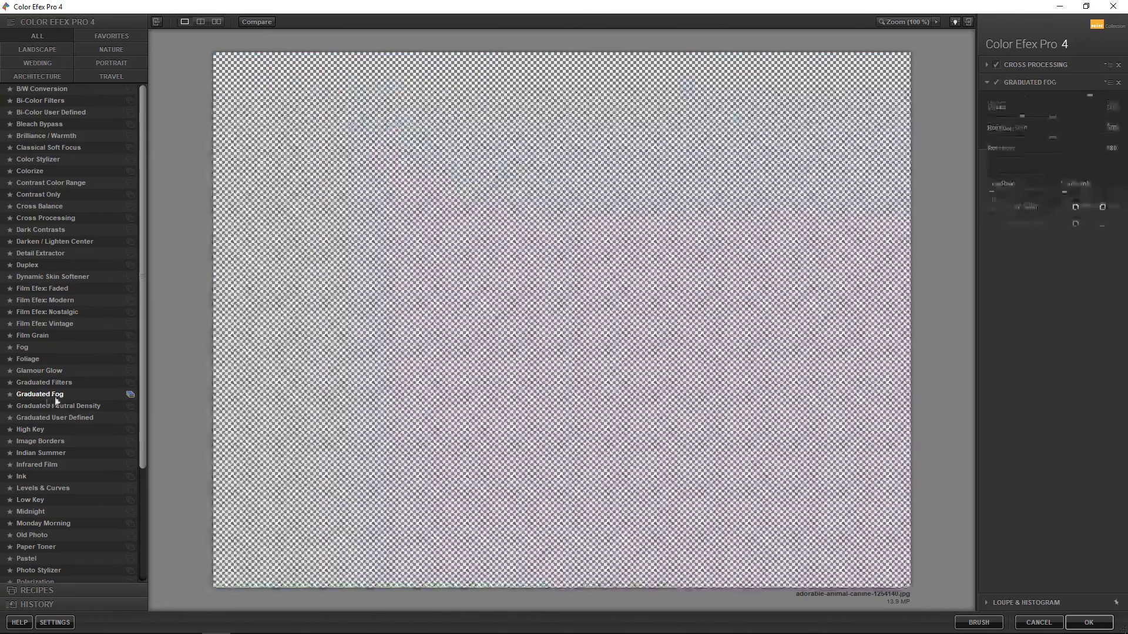
drag(1091, 135, 1007, 132)
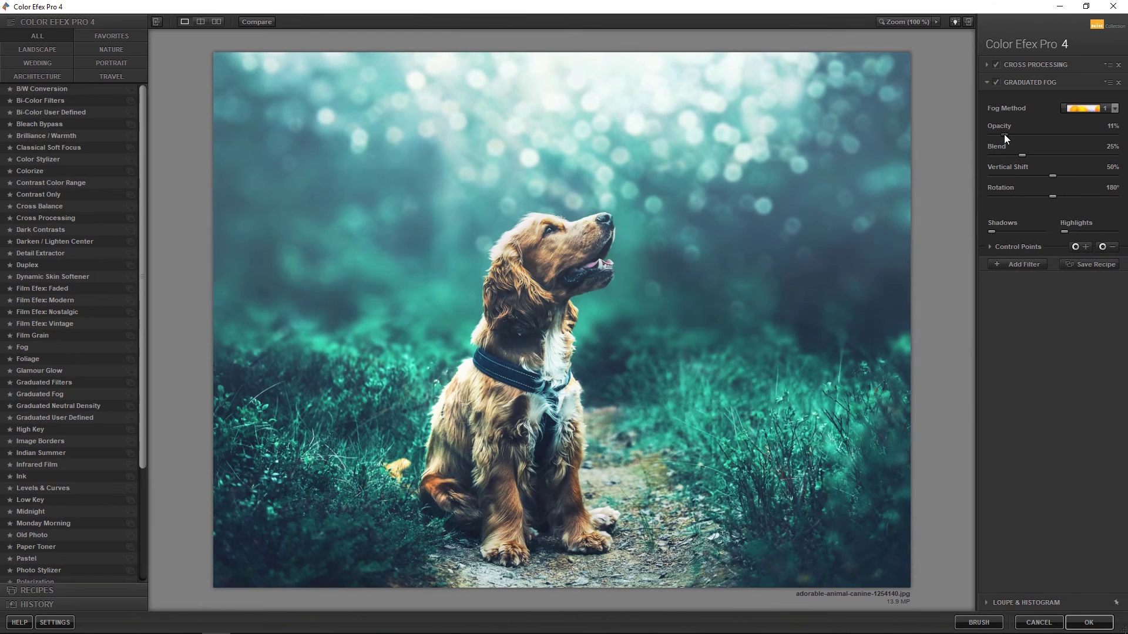
click(999, 83)
click(999, 83)
click(1026, 265)
click(1088, 623)
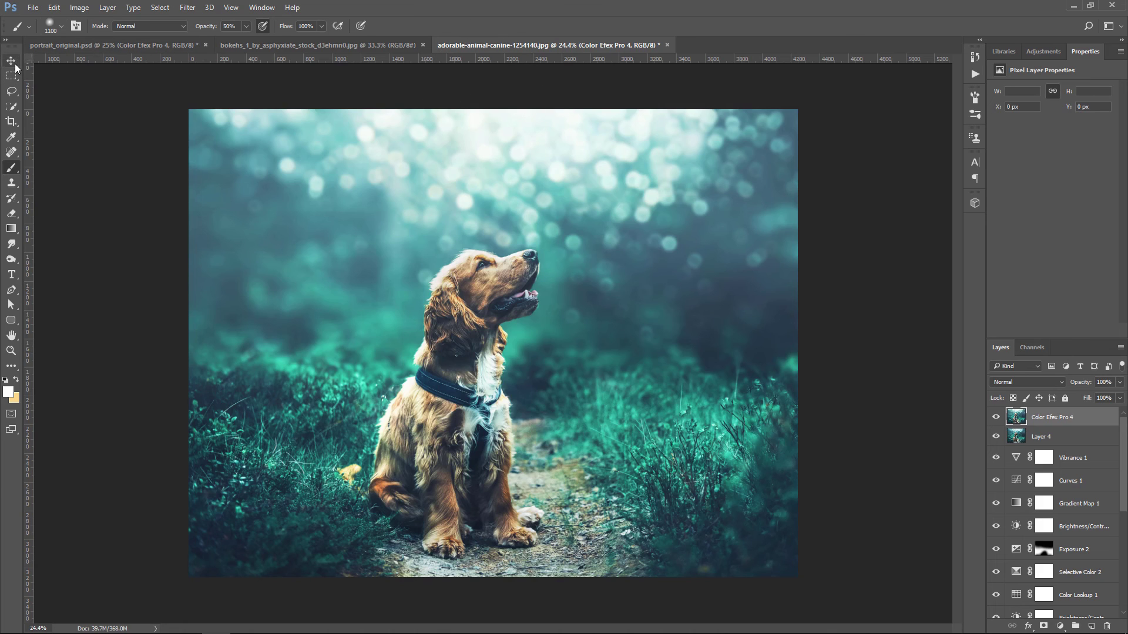
Toggle the Color Efex Pro 4 layer to compare, then bring up the fill/adjustment layer list.
click(15, 63)
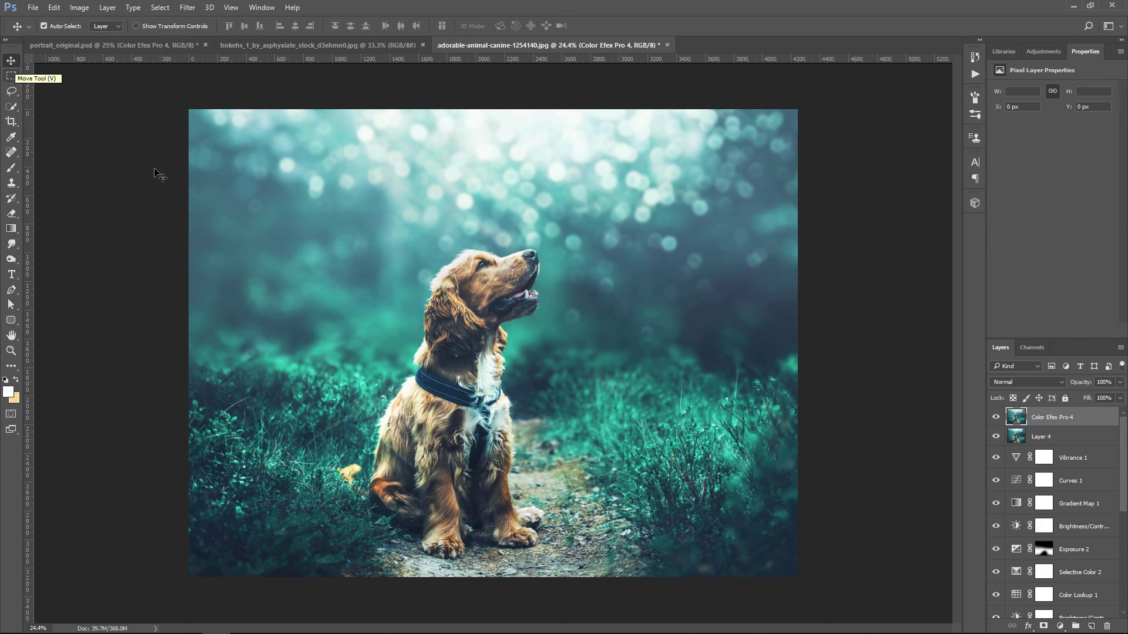
click(996, 417)
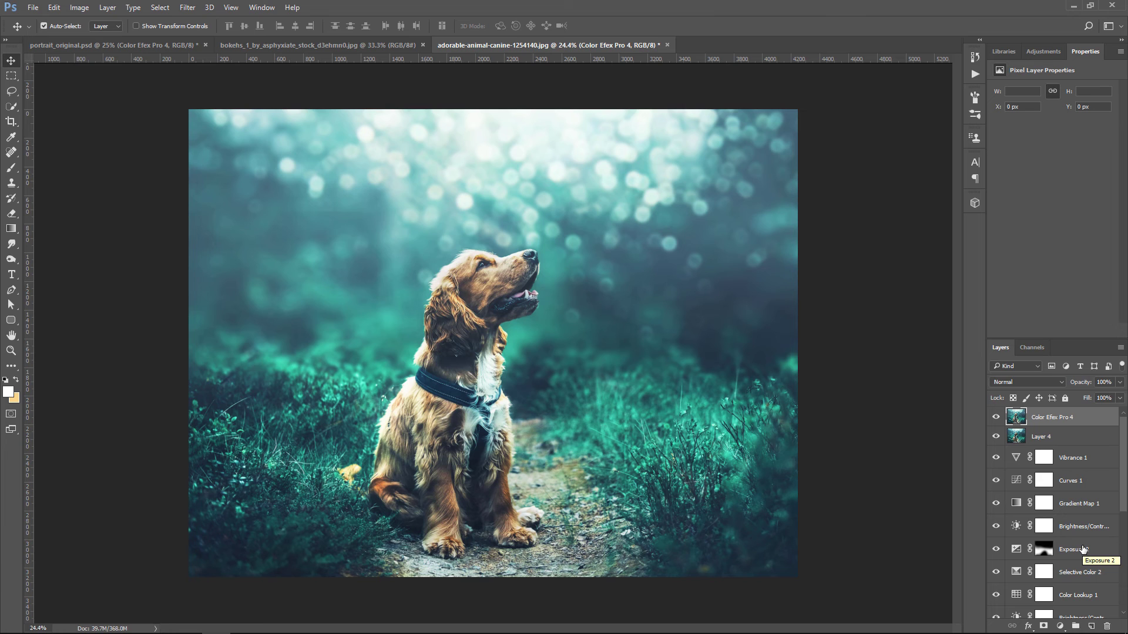
click(1059, 626)
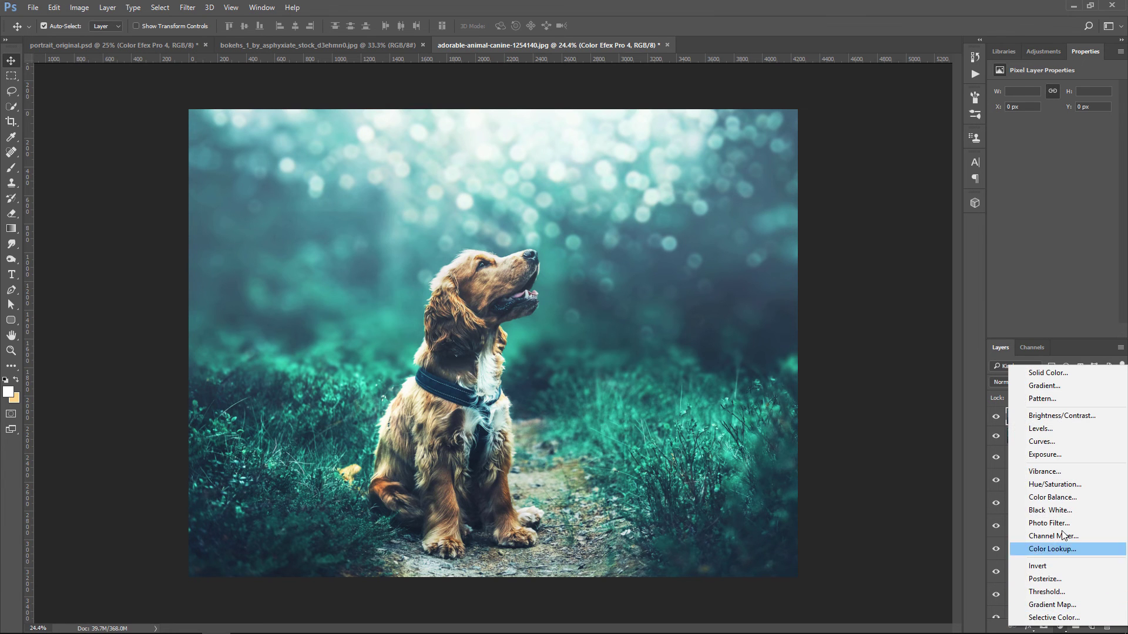
Add a Gradient fill layer with both stops set to black, black to transparent.
click(1070, 386)
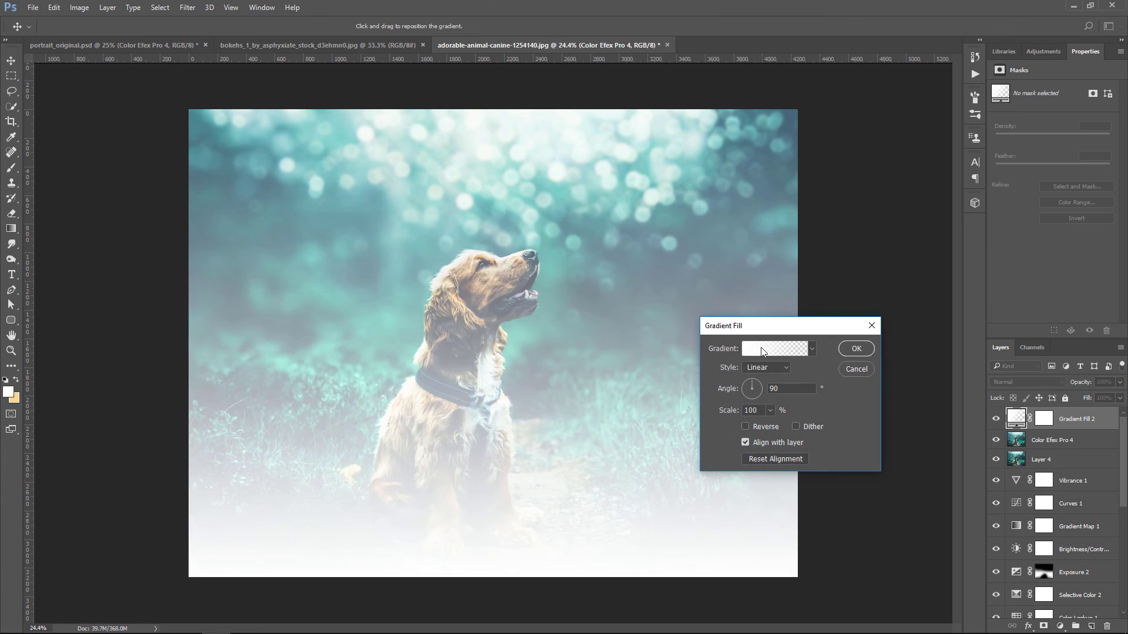
click(767, 349)
click(177, 352)
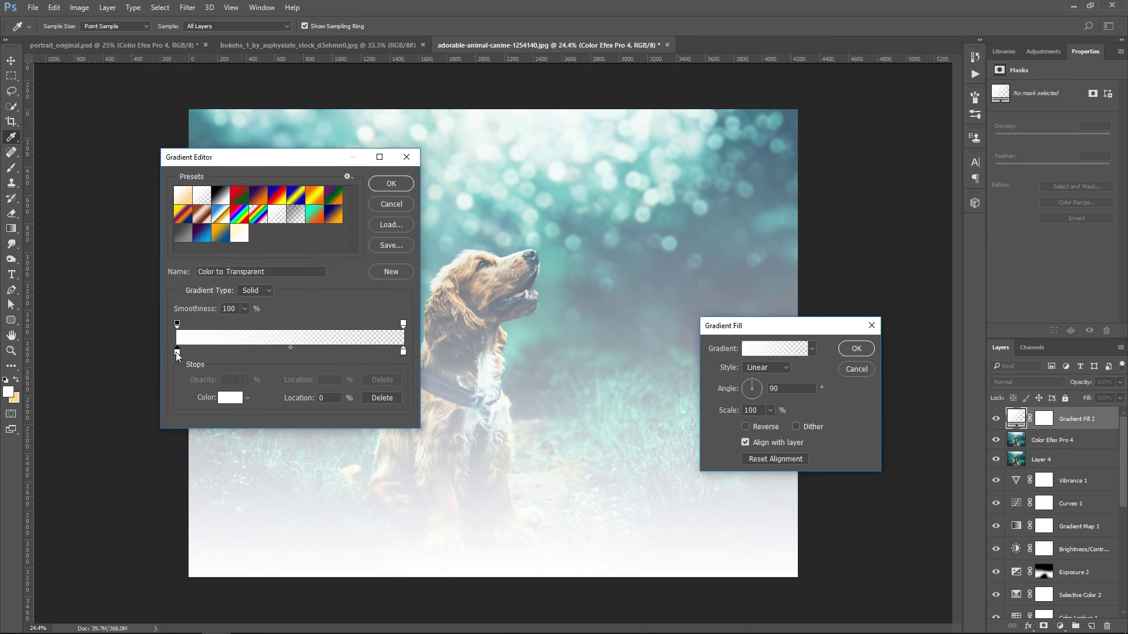
click(224, 399)
click(627, 561)
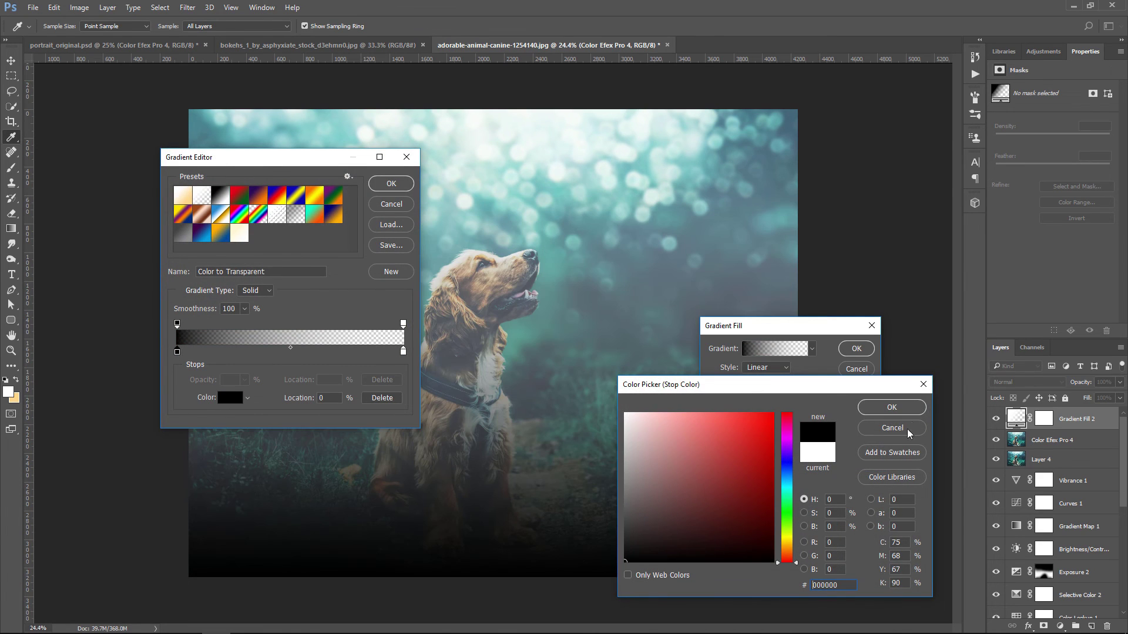
click(890, 408)
click(403, 352)
click(235, 397)
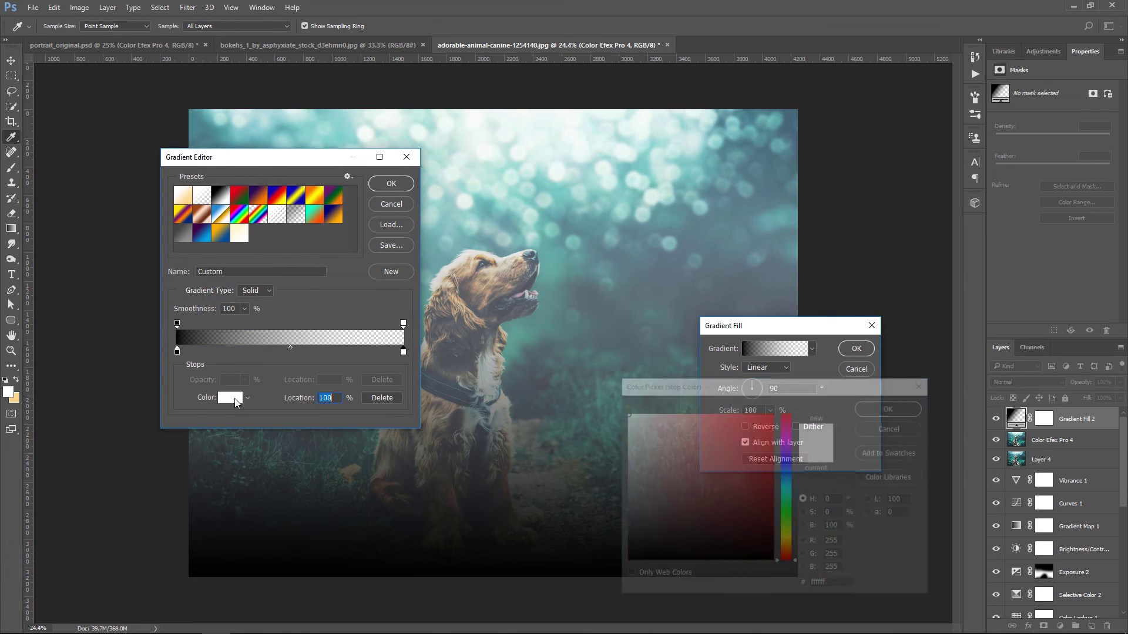
click(631, 558)
click(891, 408)
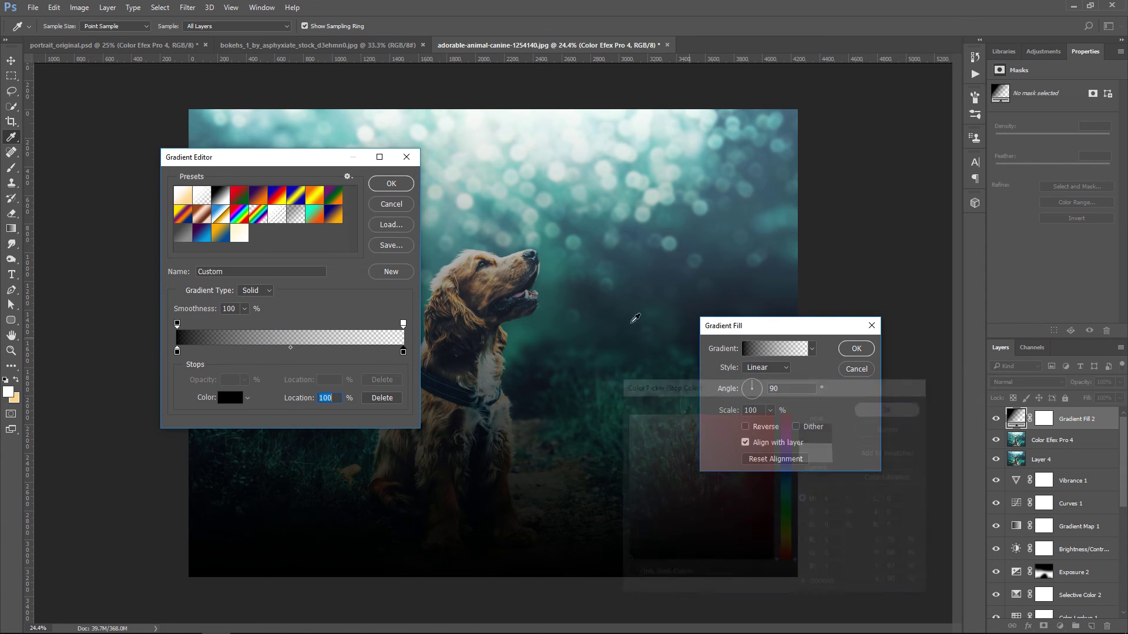
click(403, 187)
Make the gradient radial and reversed, scale it to about 308%, and apply it.
click(766, 367)
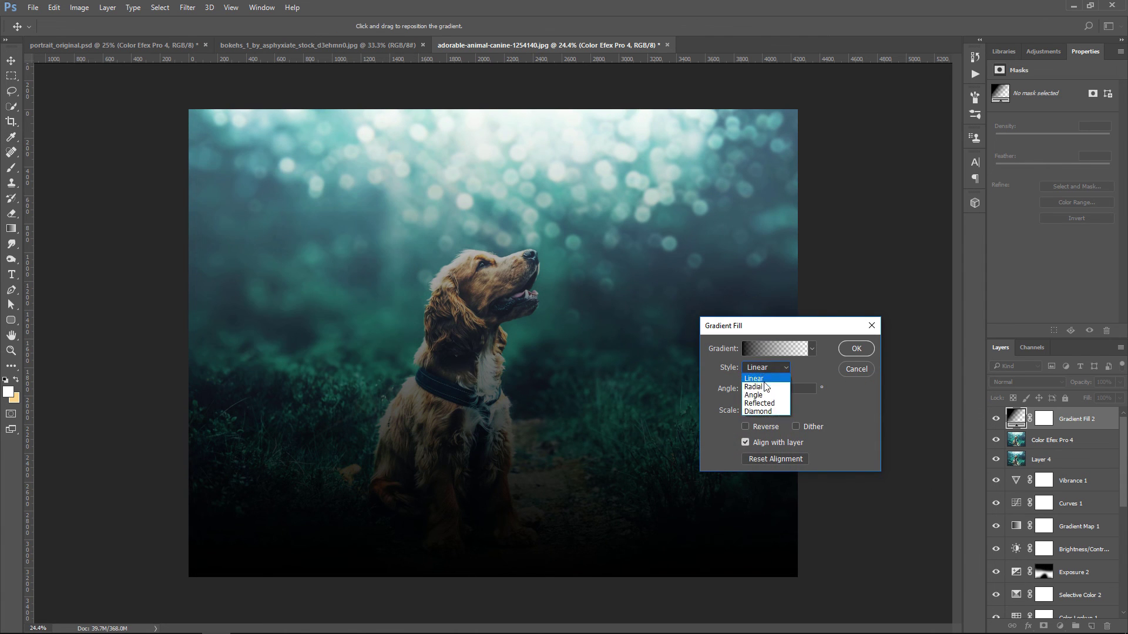
click(745, 426)
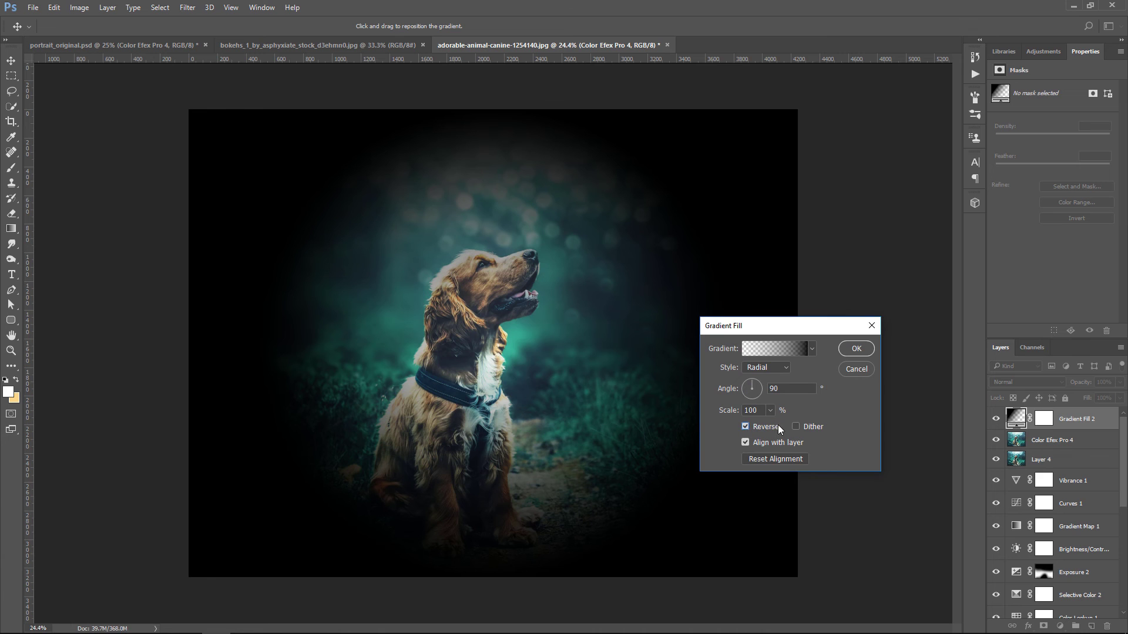
drag(770, 412, 781, 425)
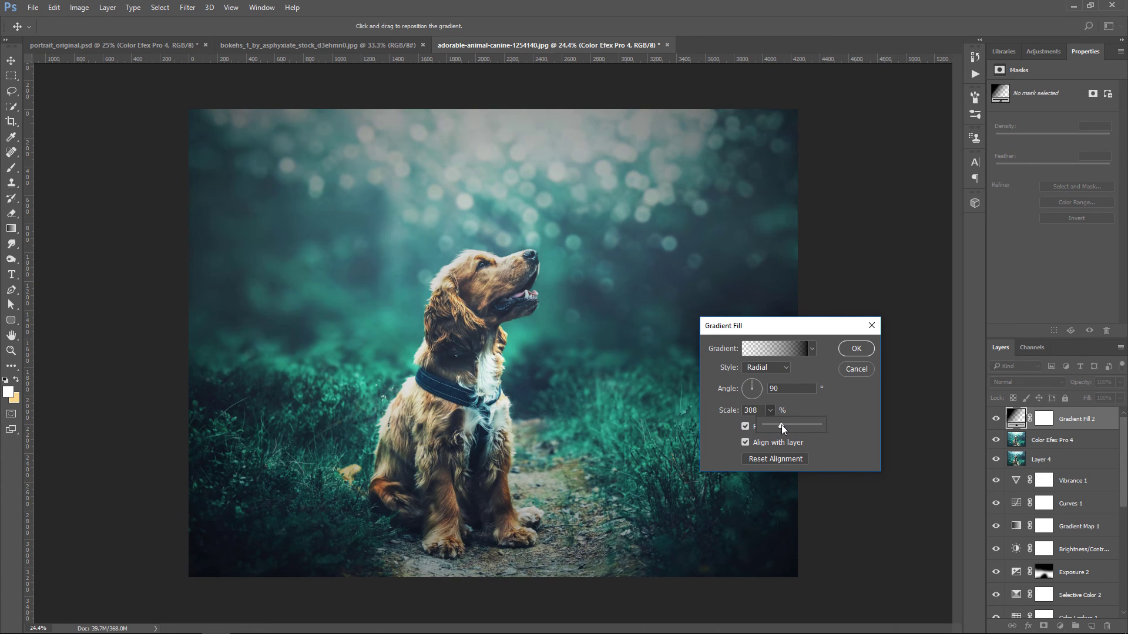
click(856, 350)
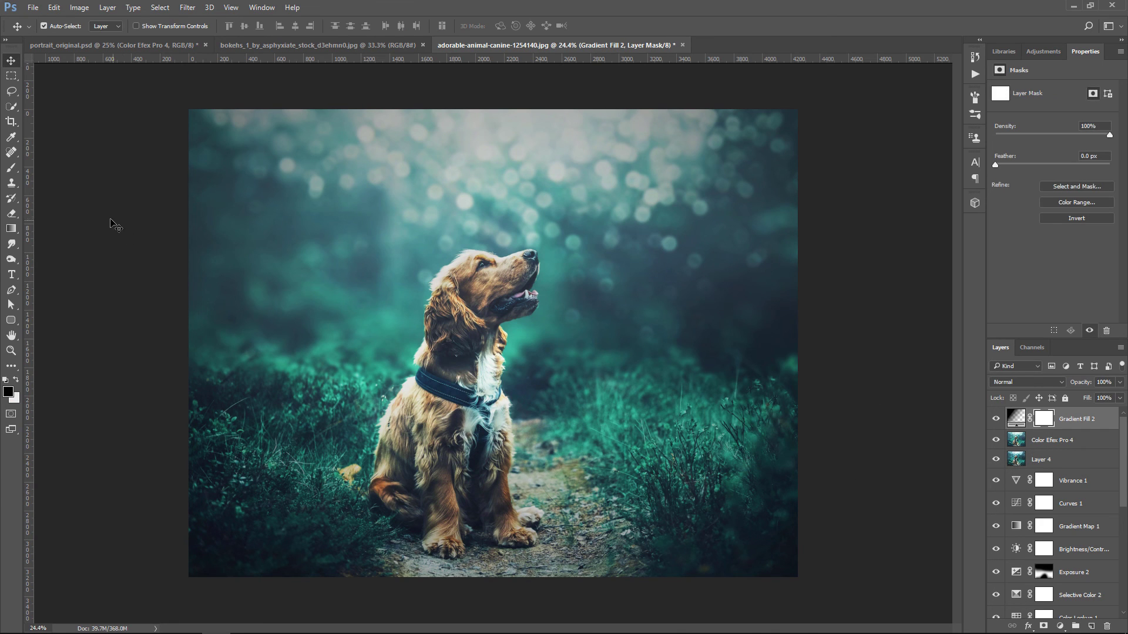
Paint black at 50% opacity with a large brush over the top-centre bokeh and top-left corner.
key(b)
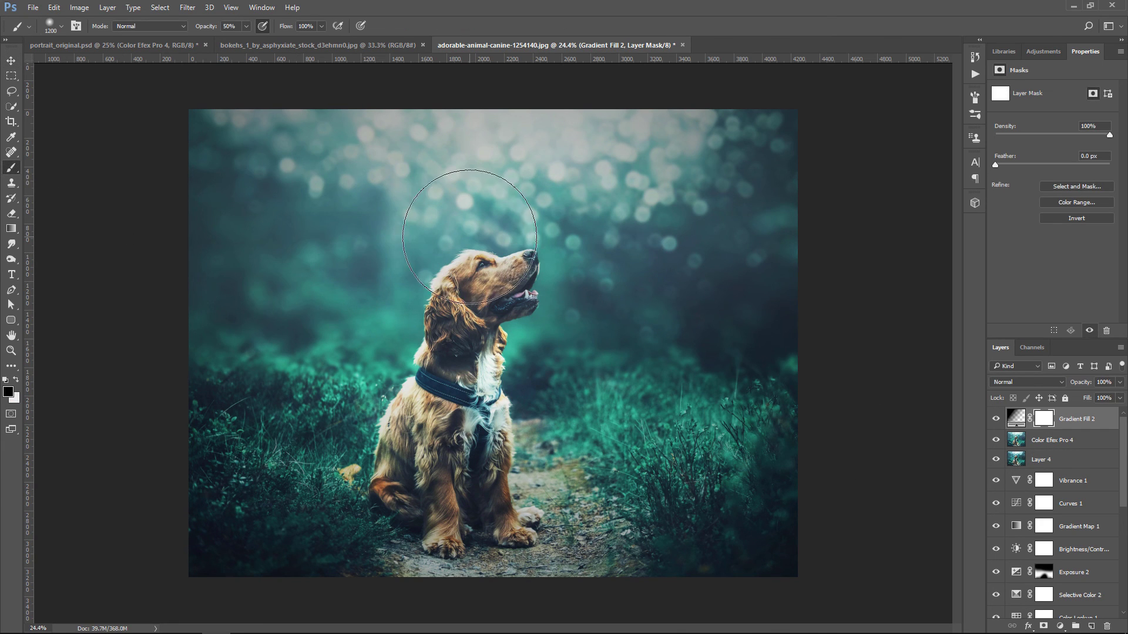
key(bracketright)
key(bracketright)
key(bracketright)
key(bracketright)
key(bracketright)
key(bracketright)
key(bracketright)
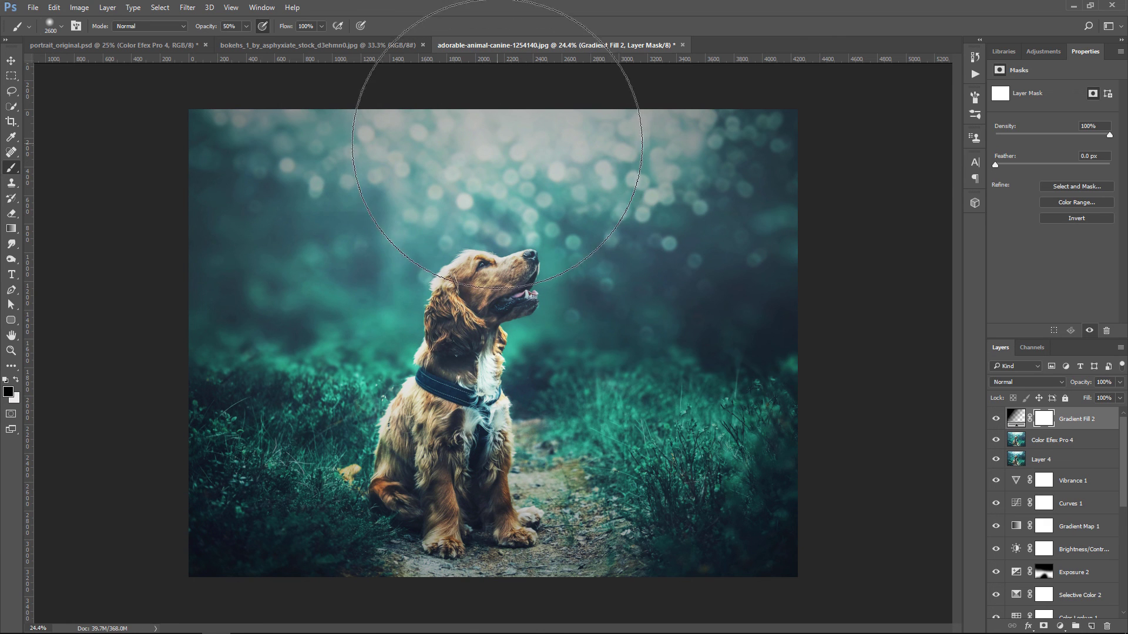
click(497, 144)
key(bracketleft)
mouse_move(567, 118)
mouse_down()
mouse_move(655, 102)
mouse_move(373, 90)
mouse_up()
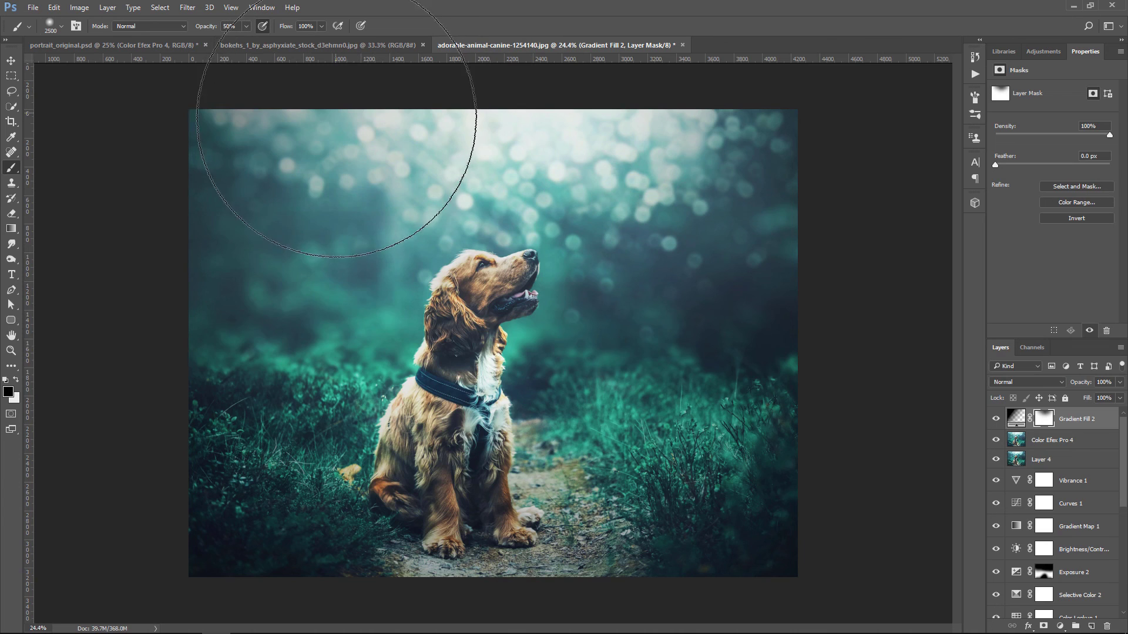
click(344, 107)
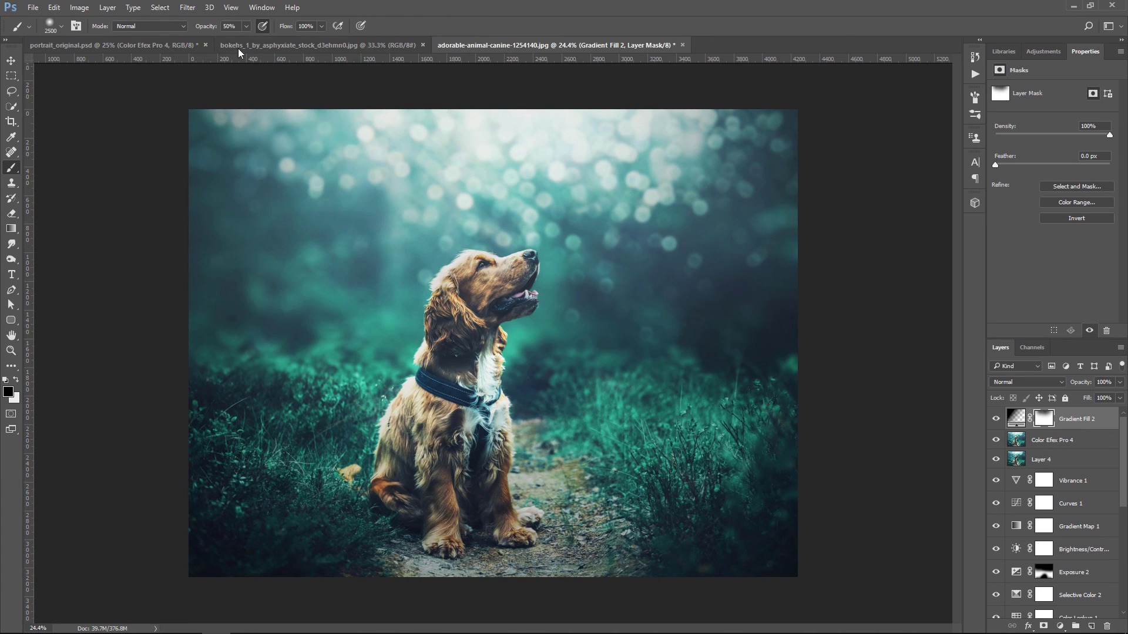
Drop brush opacity to 23% and paint over the lower-left grass to lift the vignette.
drag(247, 26, 231, 40)
click(358, 490)
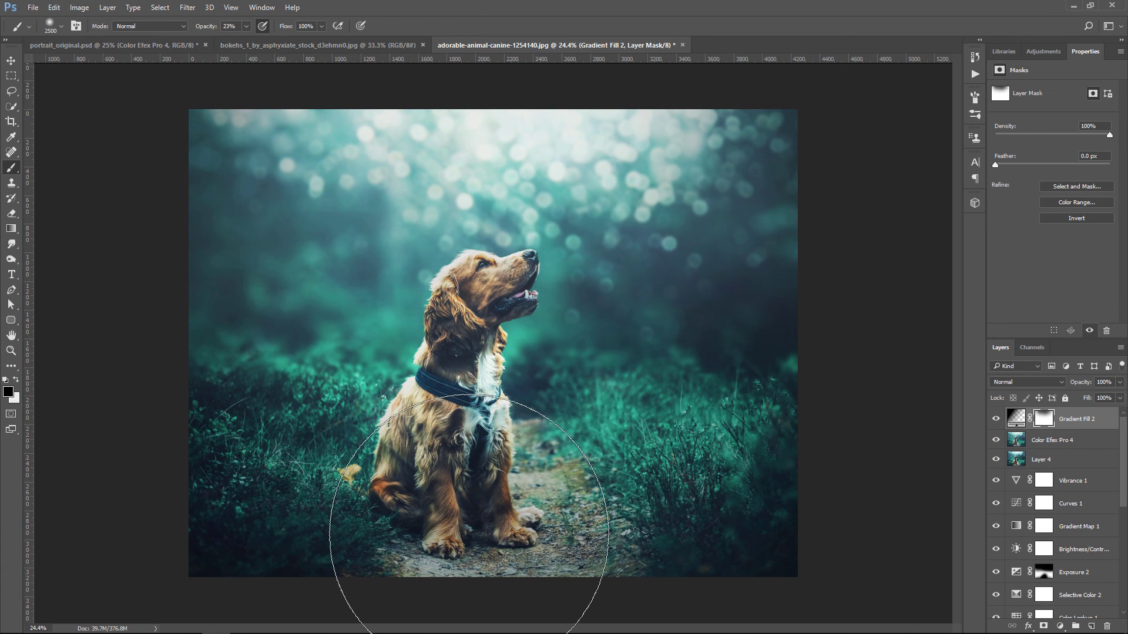
drag(334, 470, 252, 434)
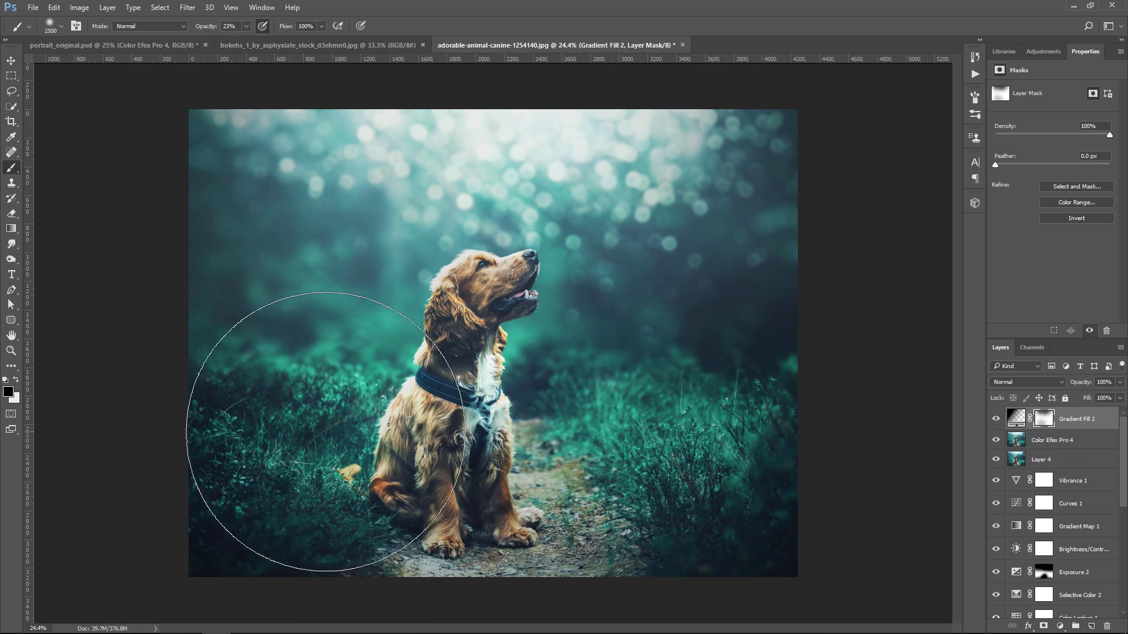
key(bracketleft)
key(bracketleft)
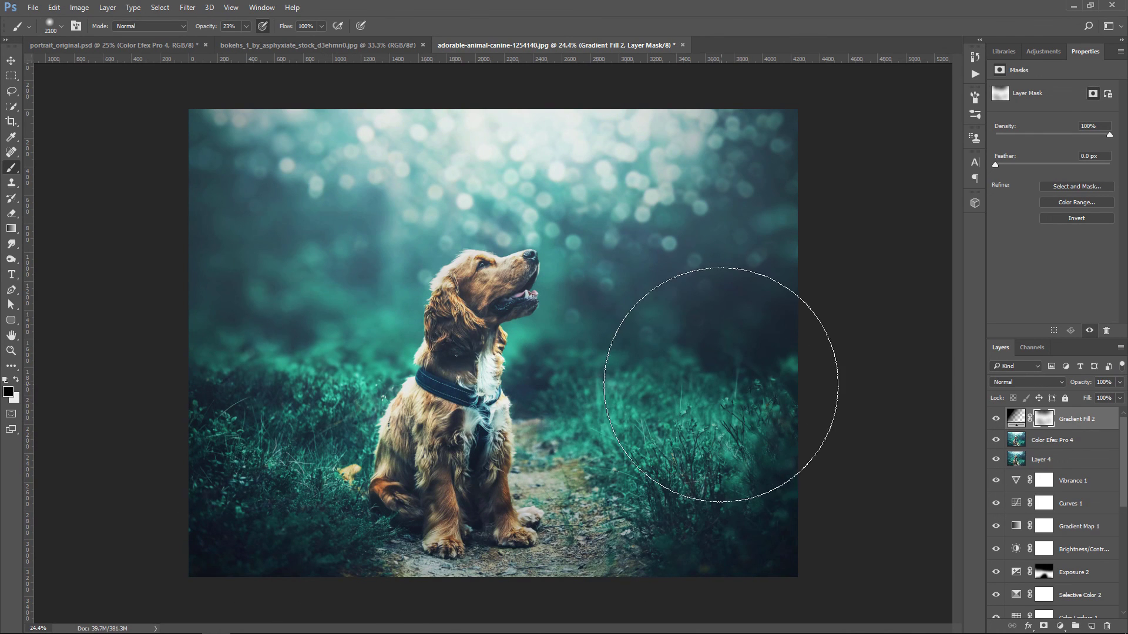
key(bracketleft)
key(bracketleft)
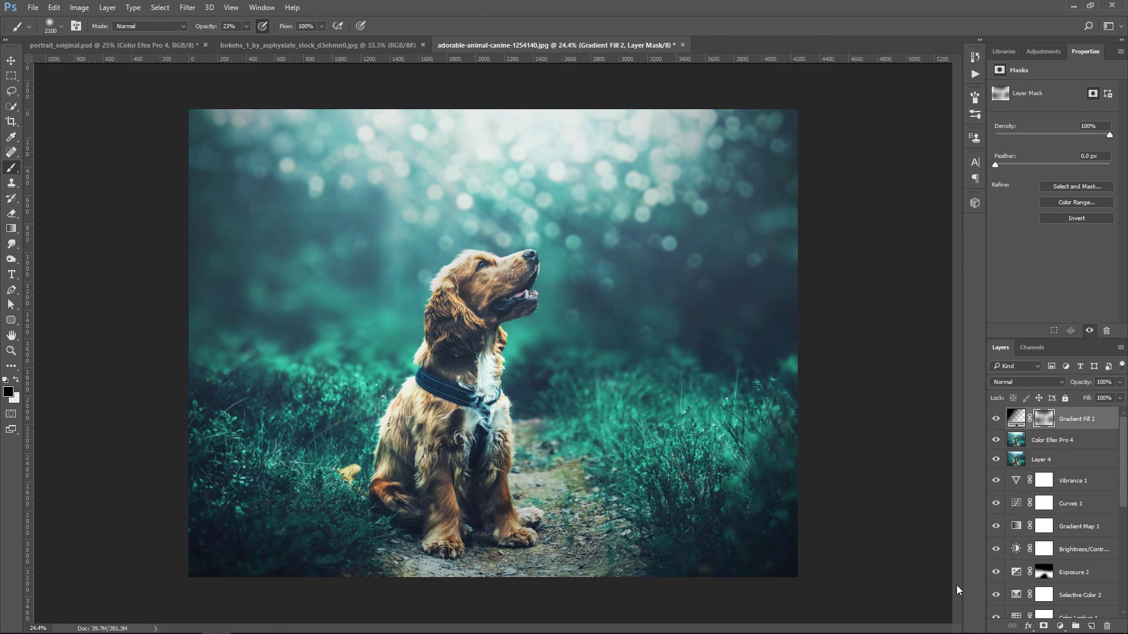
Toggle off the Gradient Fill 2 vignette layer to compare before and after.
click(12, 61)
click(995, 418)
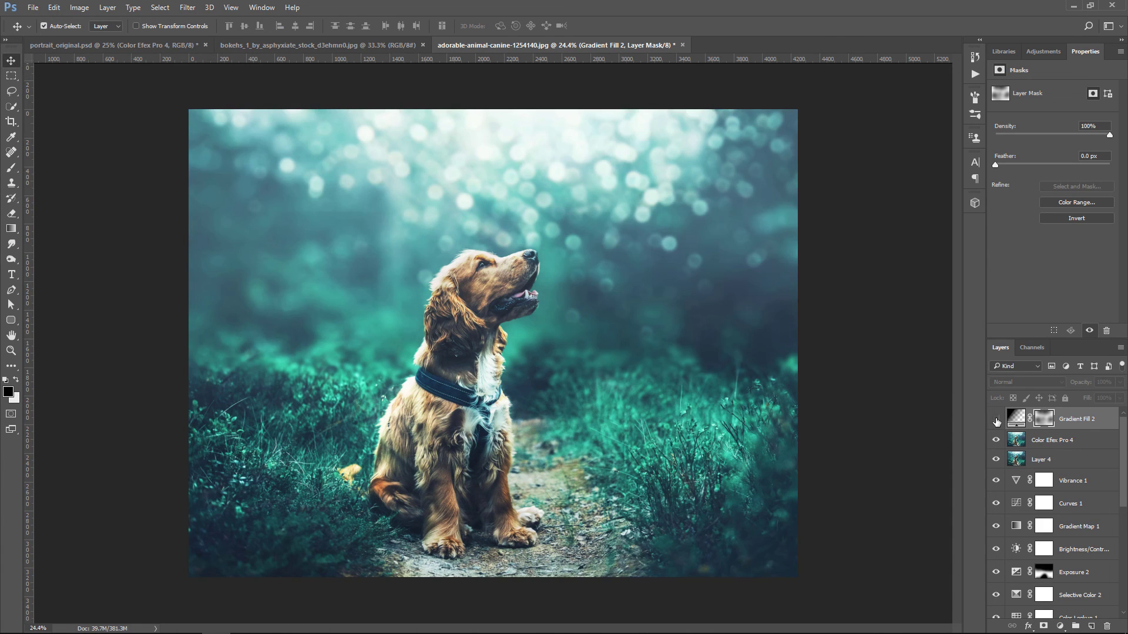